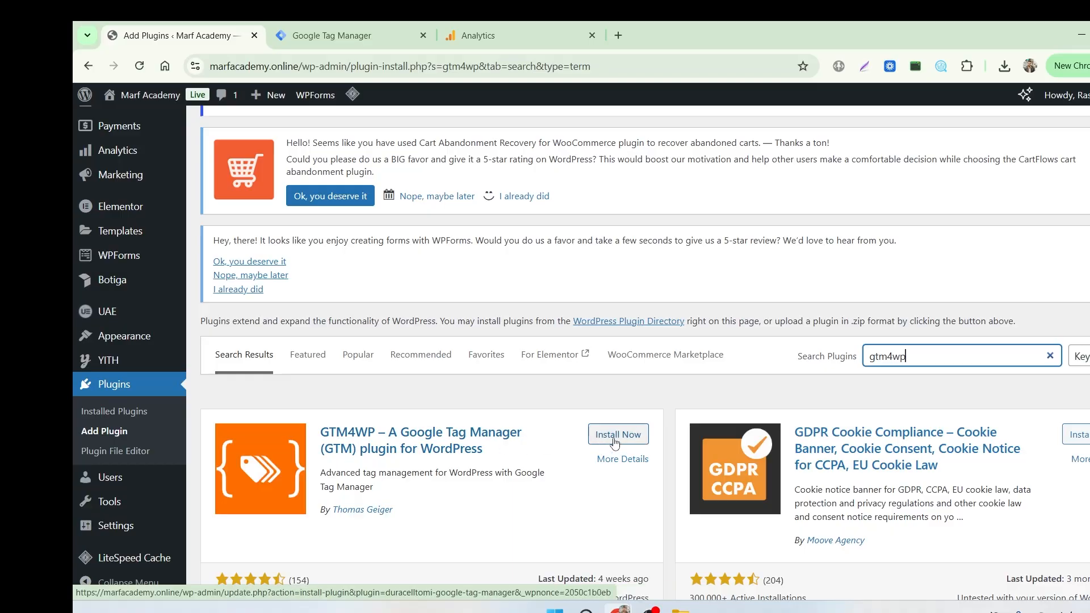
Install and activate the GTM4WP Google Tag Manager plugin for WordPress
{"action": "left_click", "coordinate": [615, 438]}
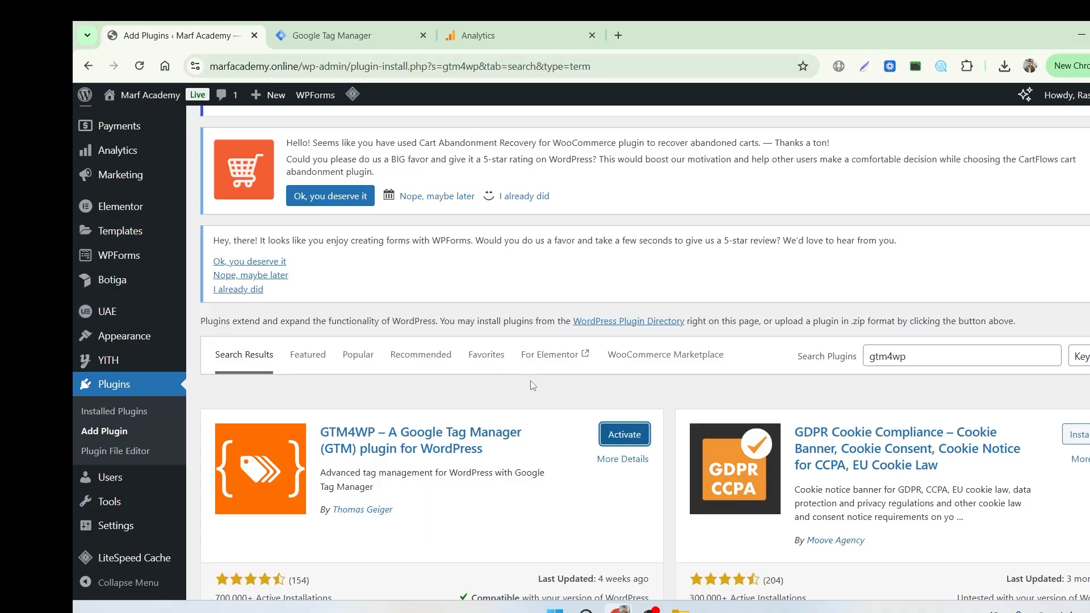
{"action": "left_click", "coordinate": [619, 436]}
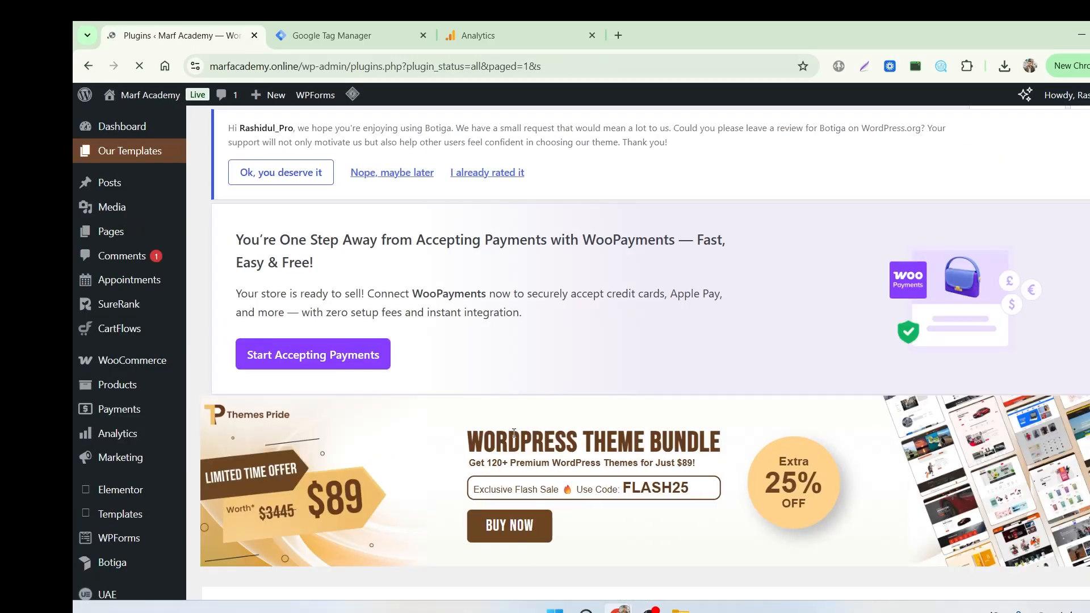
Open the settings of the GTM4WP plugin from the installed plugins list and bring its General options into view
{"action": "scroll", "coordinate": [514, 433], "scroll_direction": "down", "scroll_amount": 15}
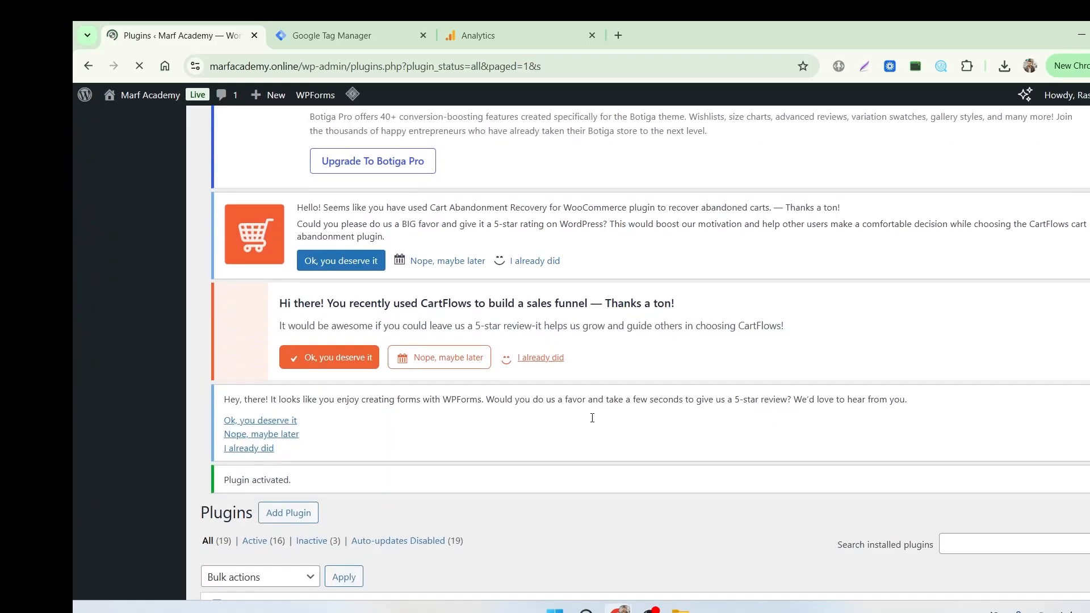
{"action": "scroll", "coordinate": [593, 418], "scroll_direction": "down", "scroll_amount": 3}
{"action": "scroll", "coordinate": [592, 421], "scroll_direction": "up", "scroll_amount": 3}
{"action": "scroll", "coordinate": [592, 423], "scroll_direction": "down", "scroll_amount": 4}
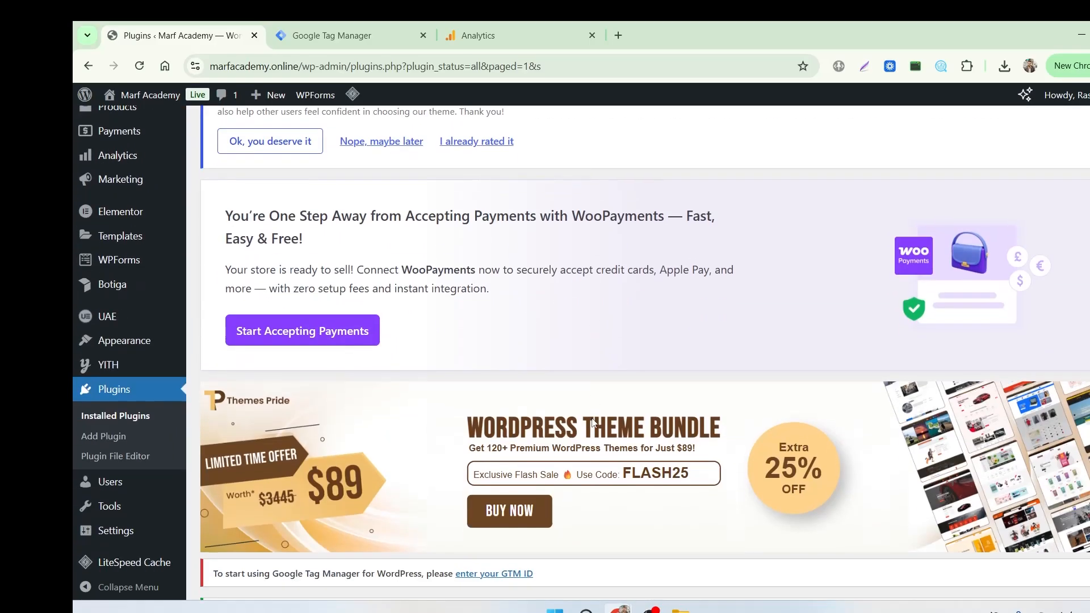
{"action": "scroll", "coordinate": [592, 421], "scroll_direction": "down", "scroll_amount": 15}
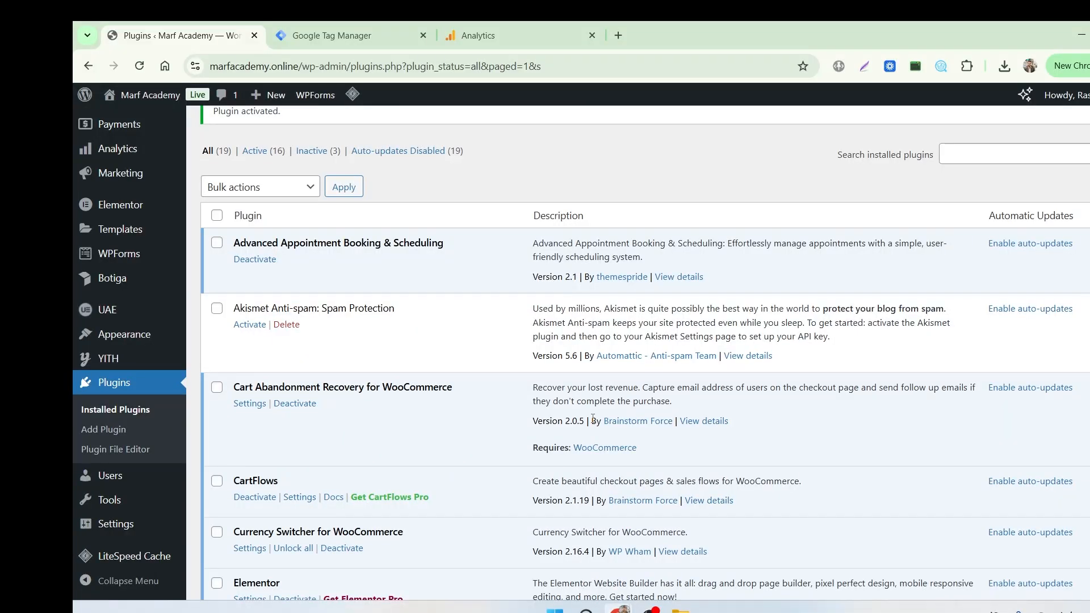
{"action": "scroll", "coordinate": [593, 419], "scroll_direction": "down", "scroll_amount": 5}
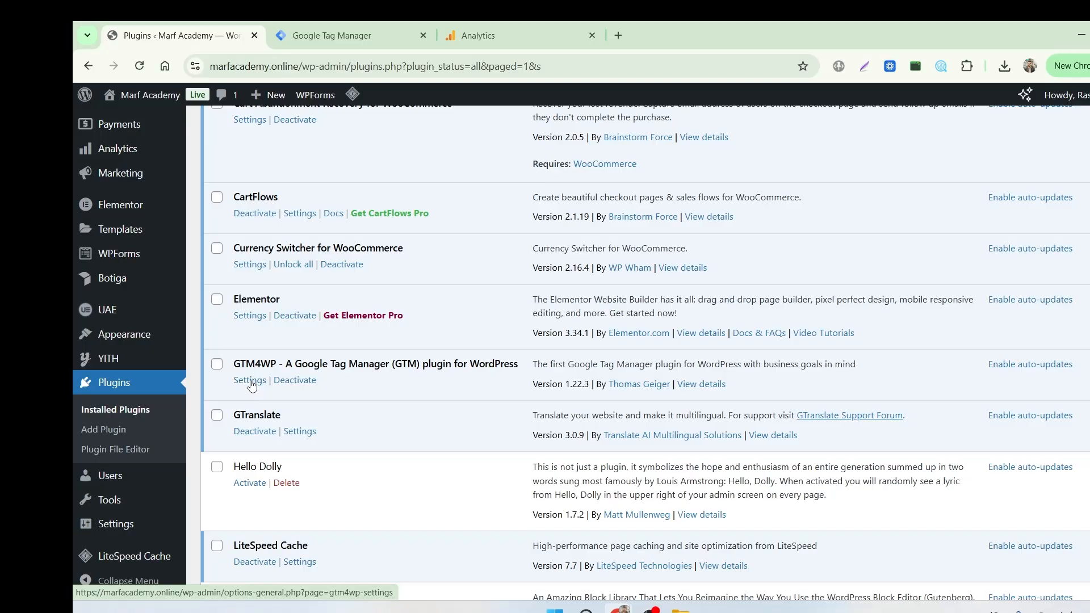
{"action": "left_click", "coordinate": [250, 380]}
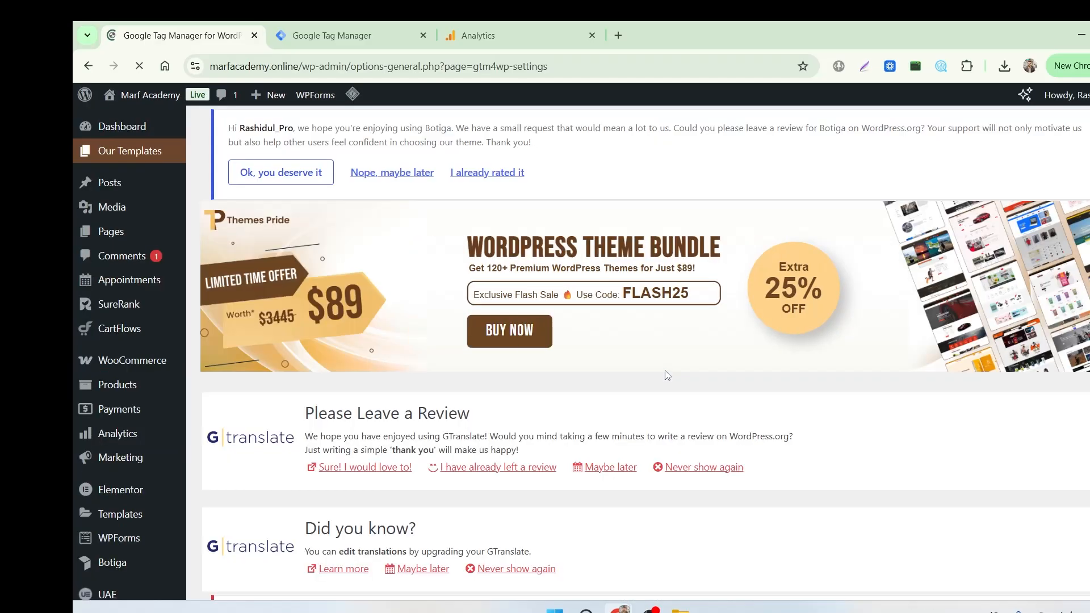
{"action": "scroll", "coordinate": [625, 371], "scroll_direction": "down", "scroll_amount": 10}
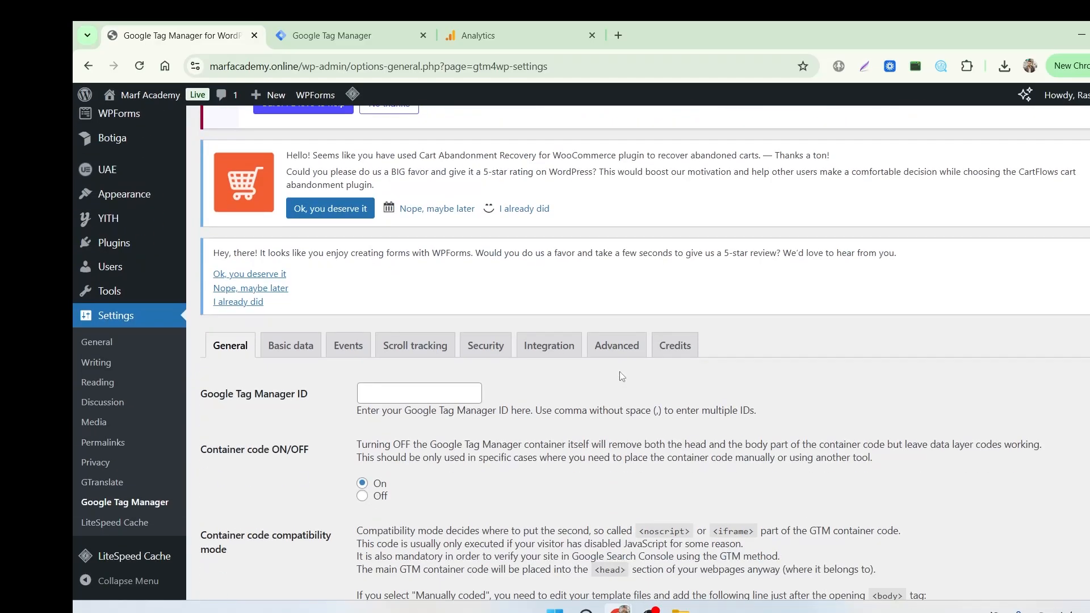
{"action": "scroll", "coordinate": [621, 376], "scroll_direction": "down", "scroll_amount": 1}
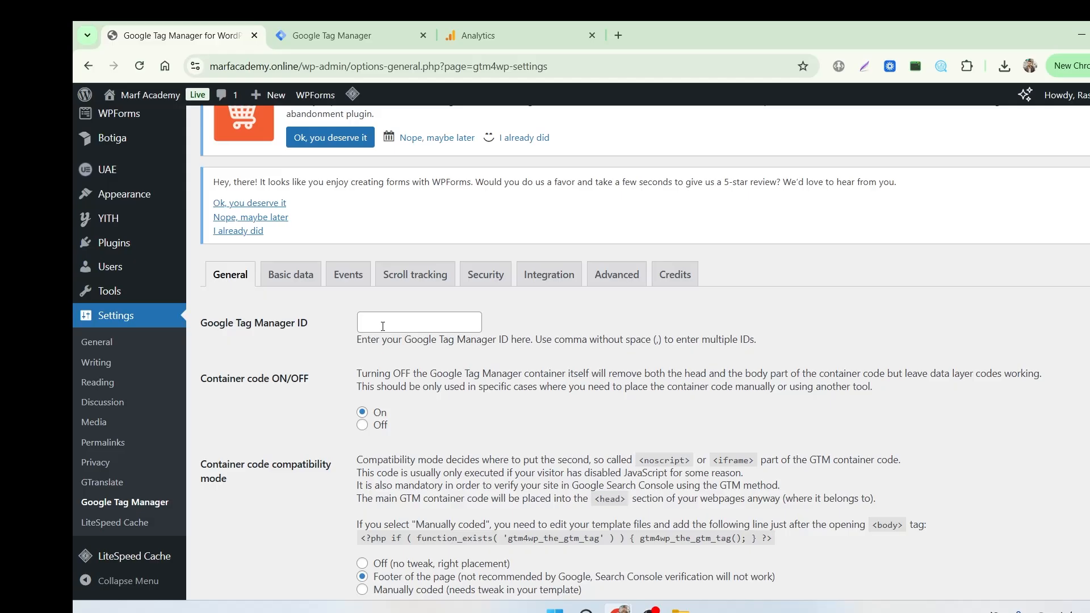
Switch to Google Tag Manager and start a new account named Marf Academy with United States as the country
{"action": "left_click", "coordinate": [332, 34]}
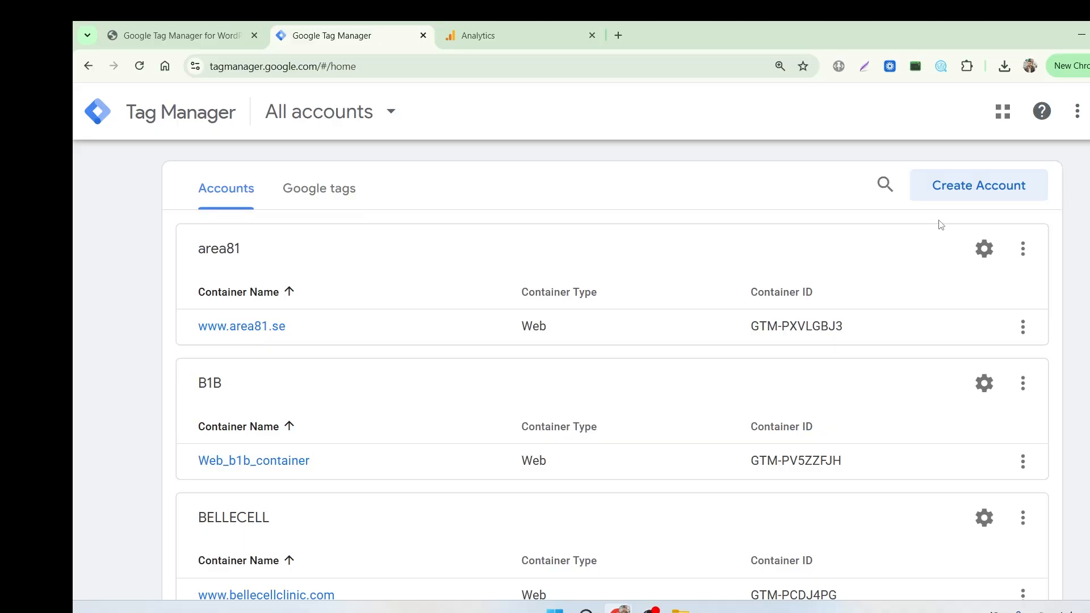
{"action": "left_click", "coordinate": [977, 189]}
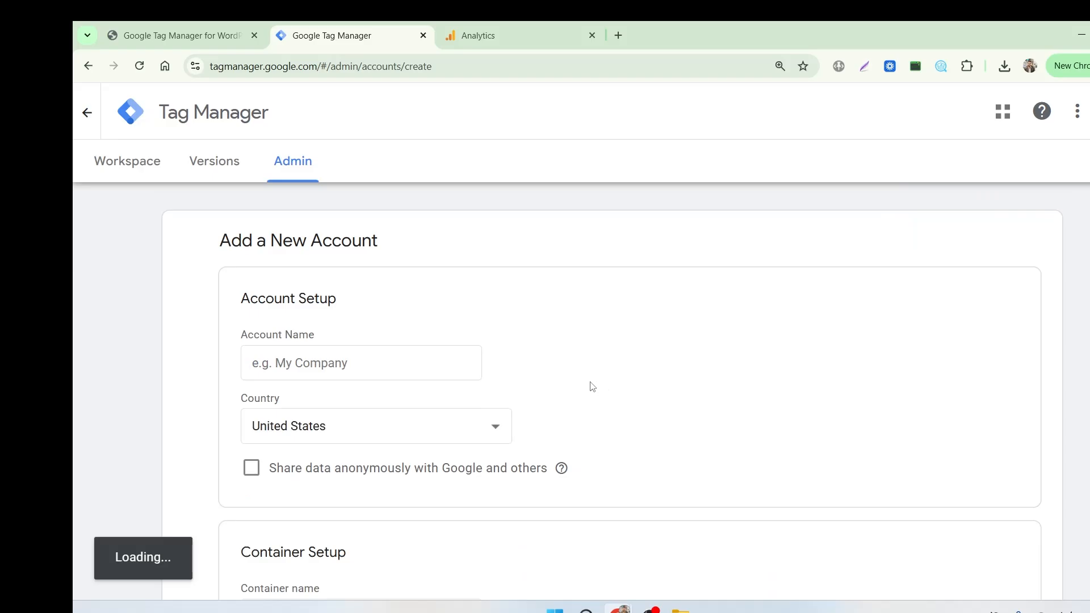
{"action": "scroll", "coordinate": [585, 375], "scroll_direction": "down", "scroll_amount": 2}
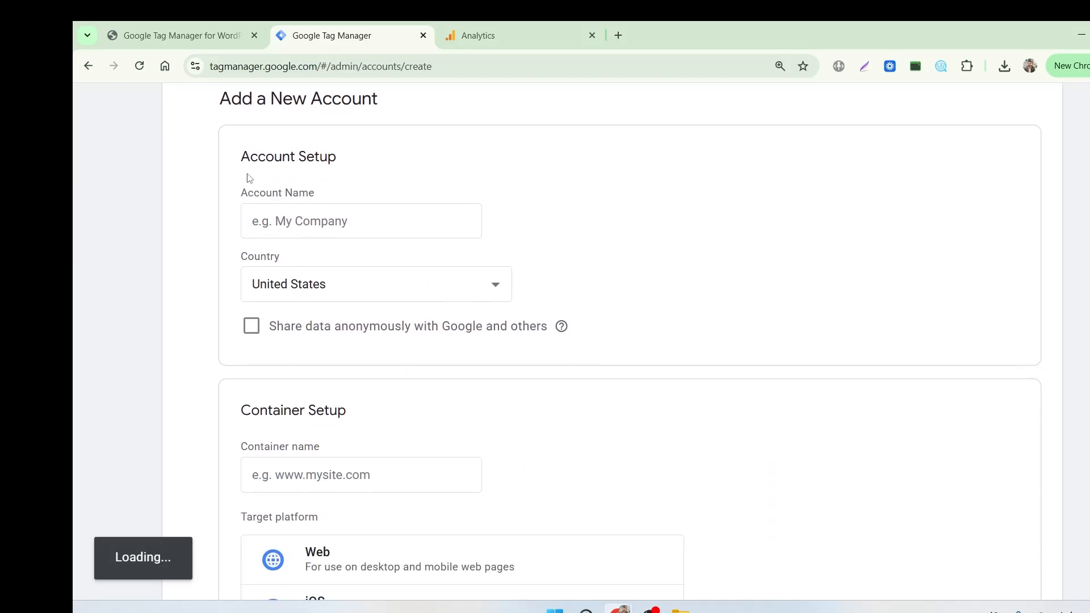
{"action": "left_click", "coordinate": [310, 225]}
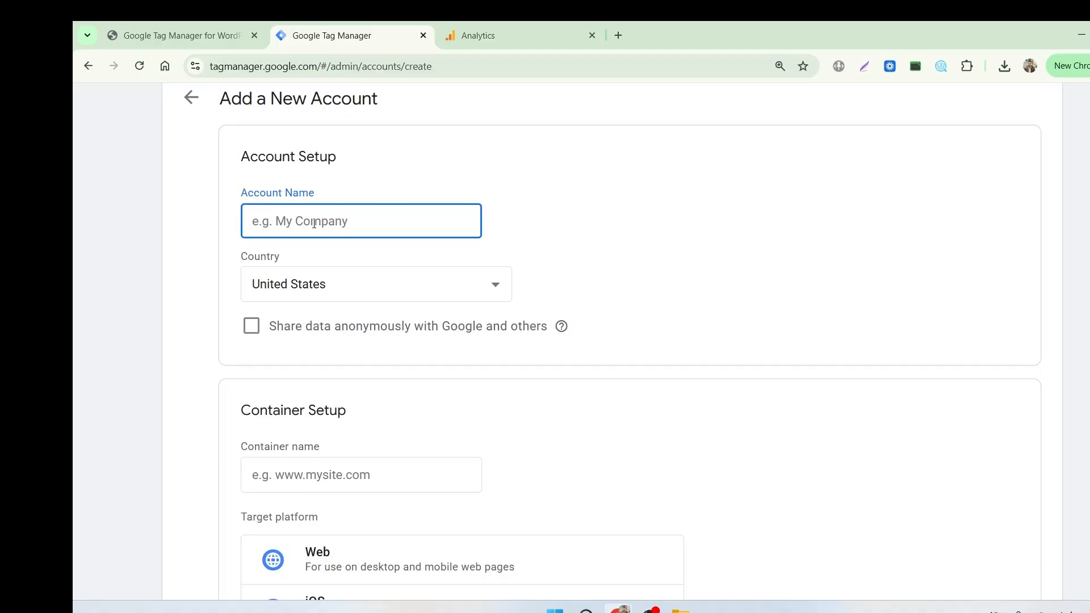
{"action": "type", "text": "marf"}
{"action": "key", "text": "BackSpace"}
{"action": "key", "text": "BackSpace"}
{"action": "key", "text": "BackSpace"}
{"action": "key", "text": "BackSpace"}
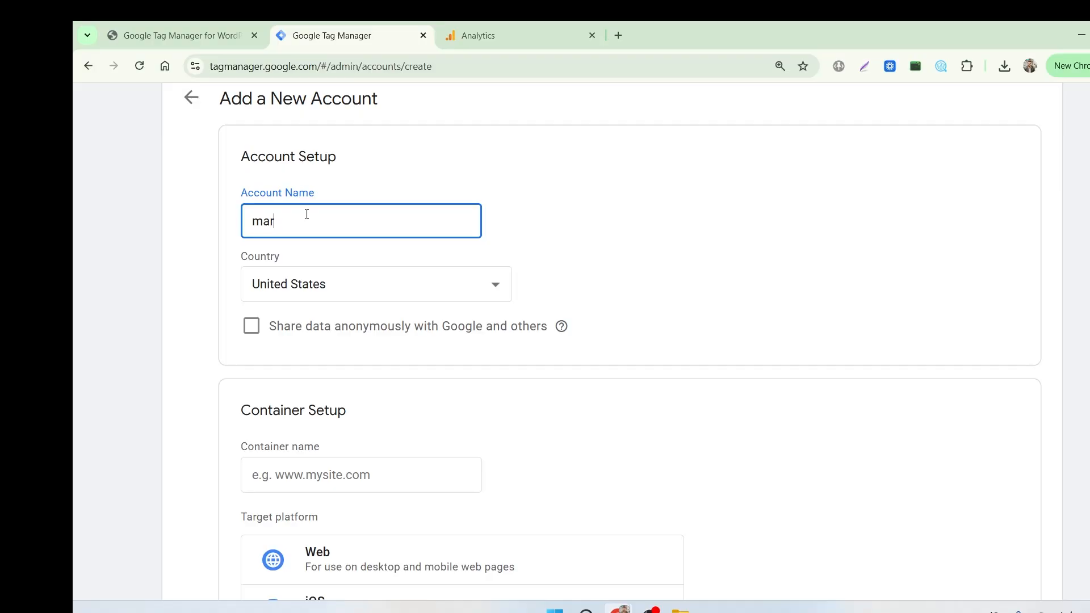
{"action": "type", "text": "Marf Academy"}
{"action": "left_click", "coordinate": [355, 293]}
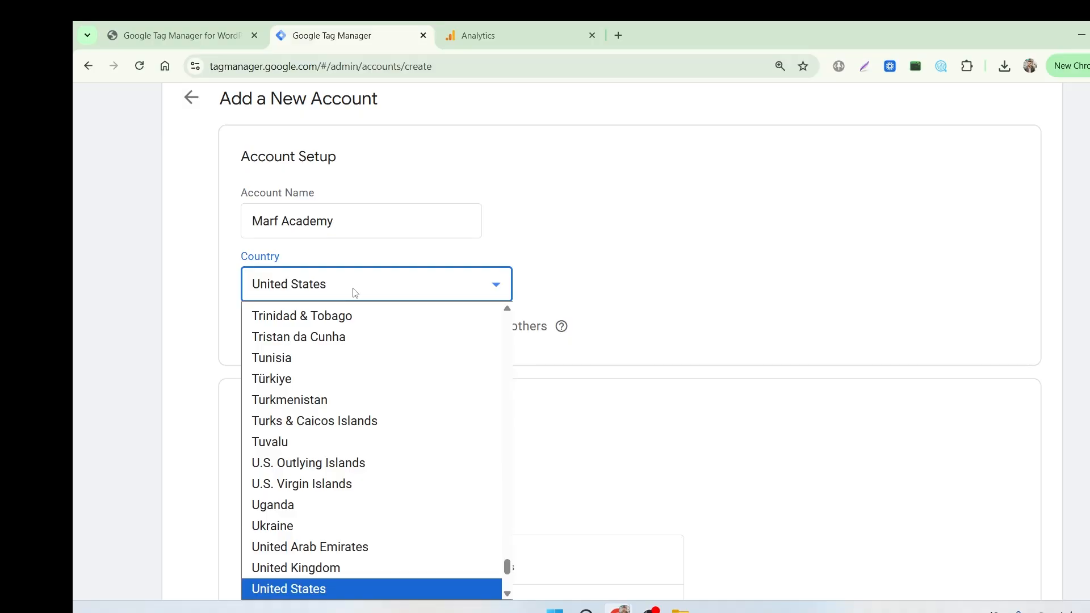
{"action": "left_click", "coordinate": [757, 243]}
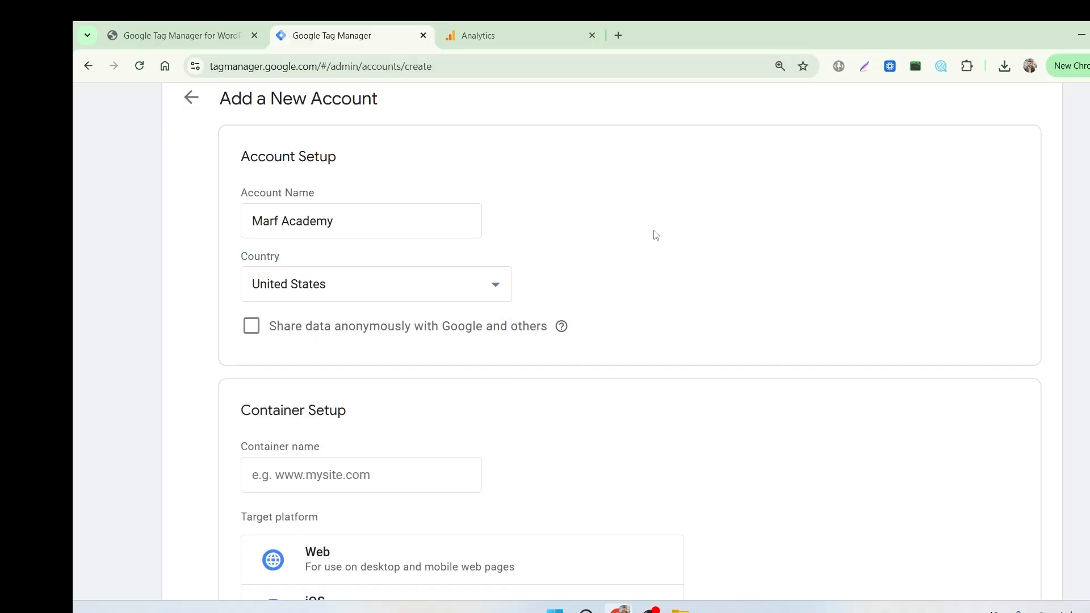
{"action": "scroll", "coordinate": [654, 237], "scroll_direction": "down", "scroll_amount": 3}
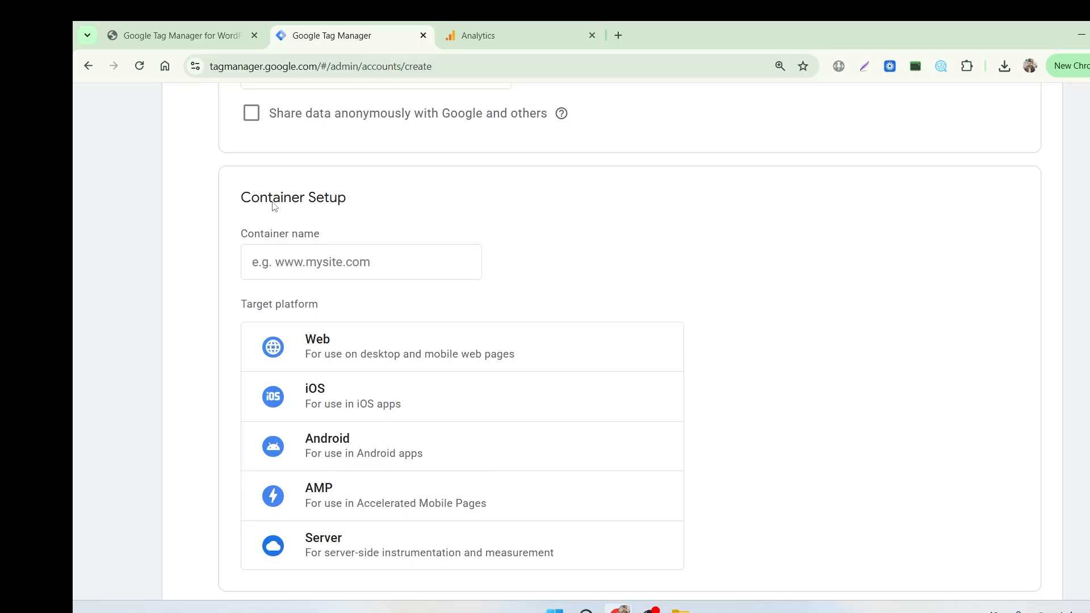
{"action": "left_click", "coordinate": [288, 267]}
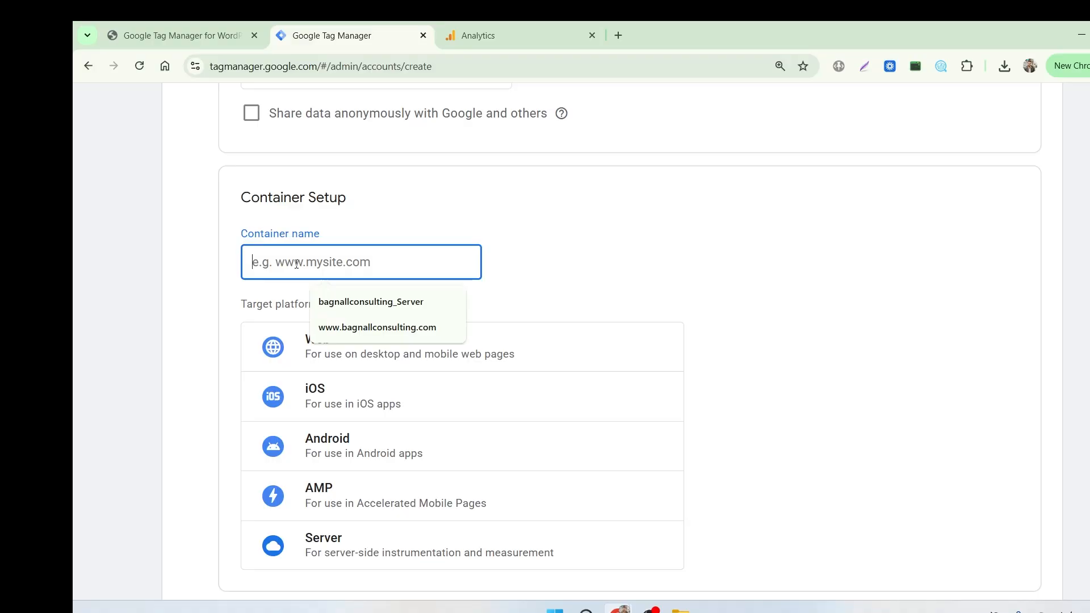
{"action": "type", "text": "www."}
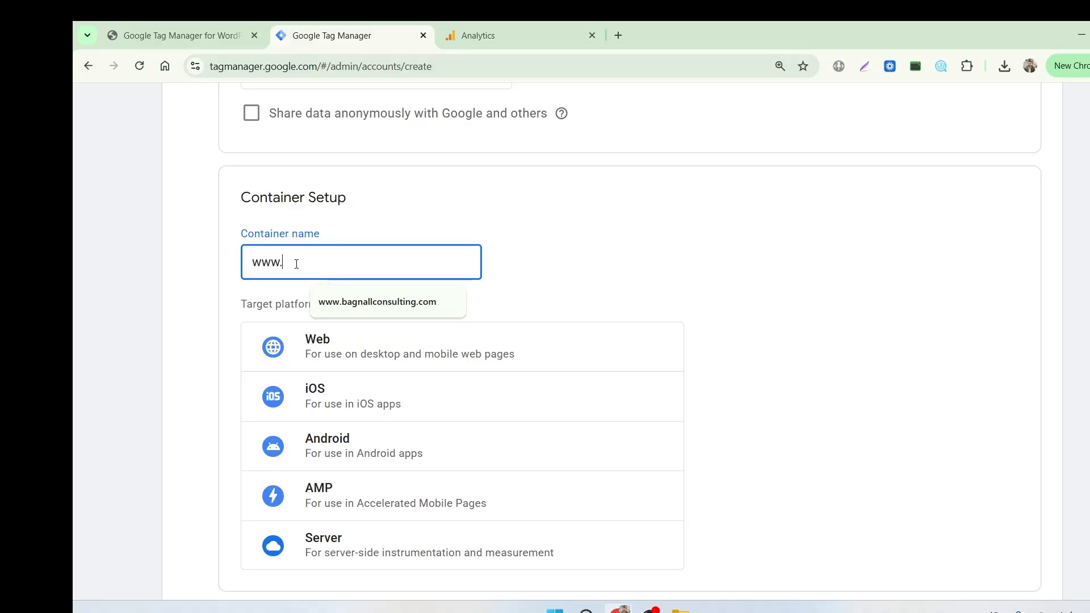
{"action": "type", "text": "marfac"}
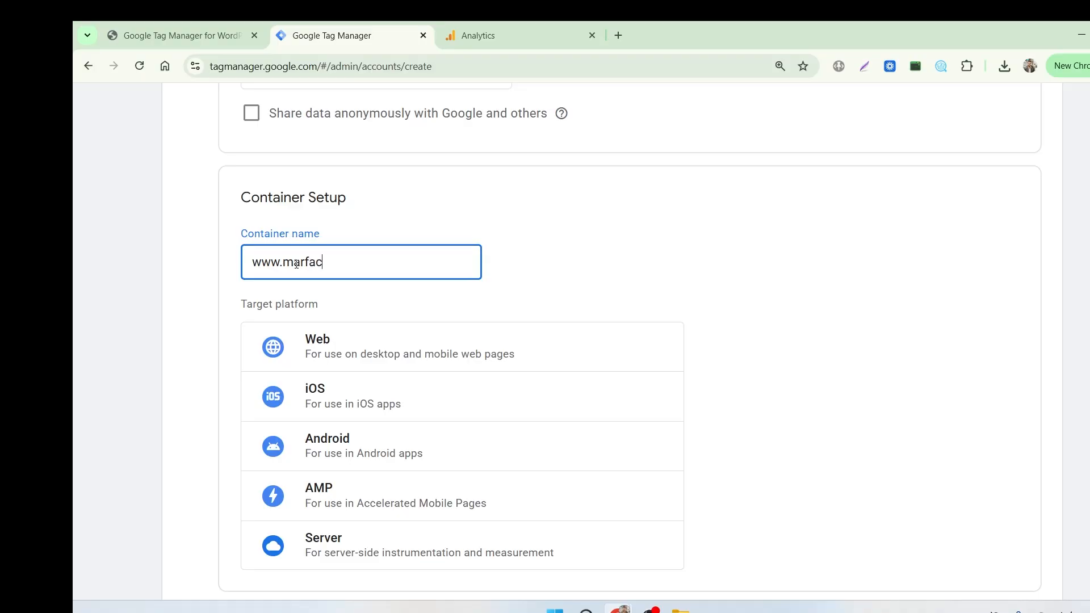
{"action": "type", "text": "ademy.online"}
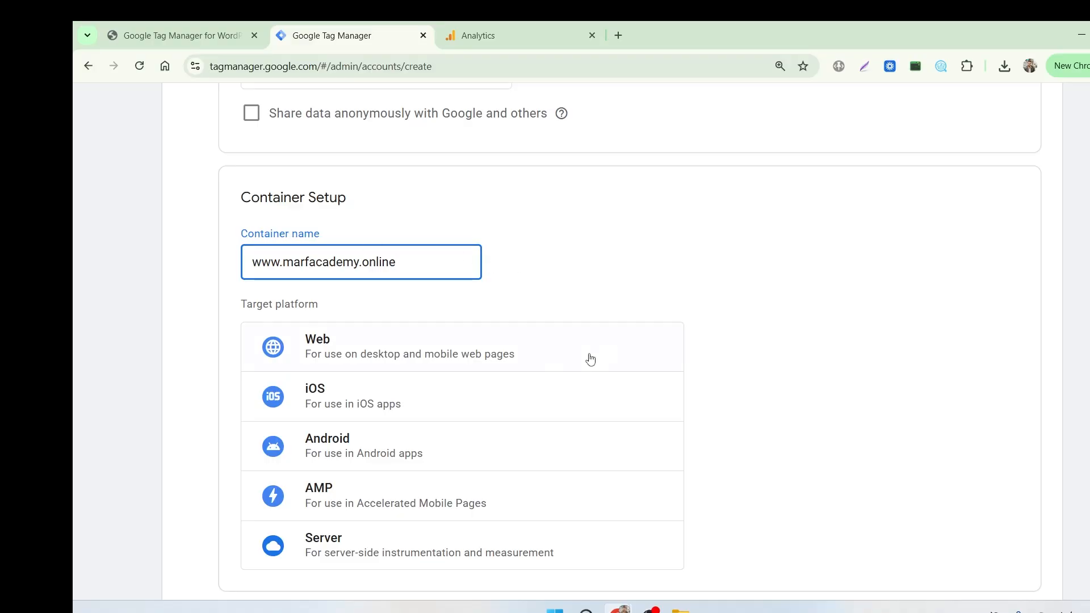
{"action": "left_click", "coordinate": [430, 352]}
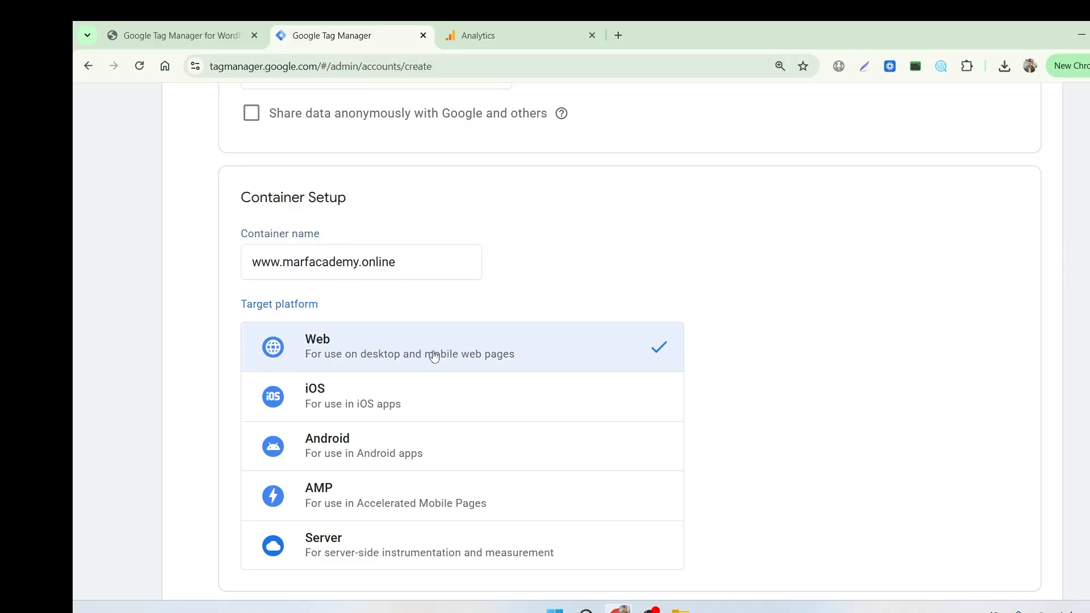
Create the account, accepting the GDPR Data Processing Terms and the Google Tag Manager Terms of Service
{"action": "scroll", "coordinate": [508, 332], "scroll_direction": "down", "scroll_amount": 1}
{"action": "scroll", "coordinate": [506, 338], "scroll_direction": "down", "scroll_amount": 2}
{"action": "left_click", "coordinate": [248, 520]}
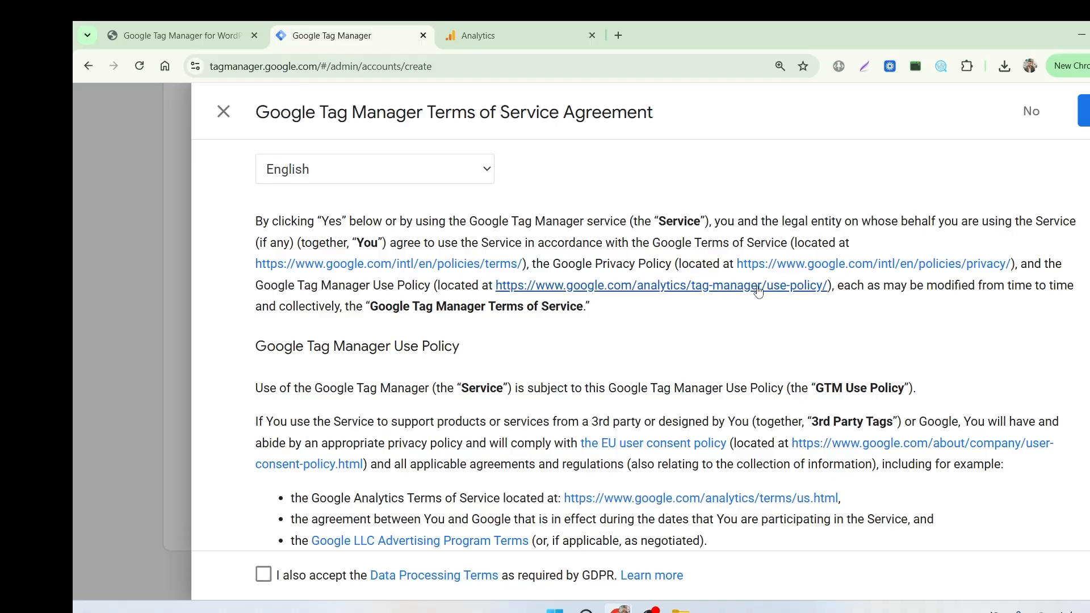
{"action": "left_click", "coordinate": [263, 576]}
{"action": "scroll", "coordinate": [649, 312], "scroll_direction": "down", "scroll_amount": 4}
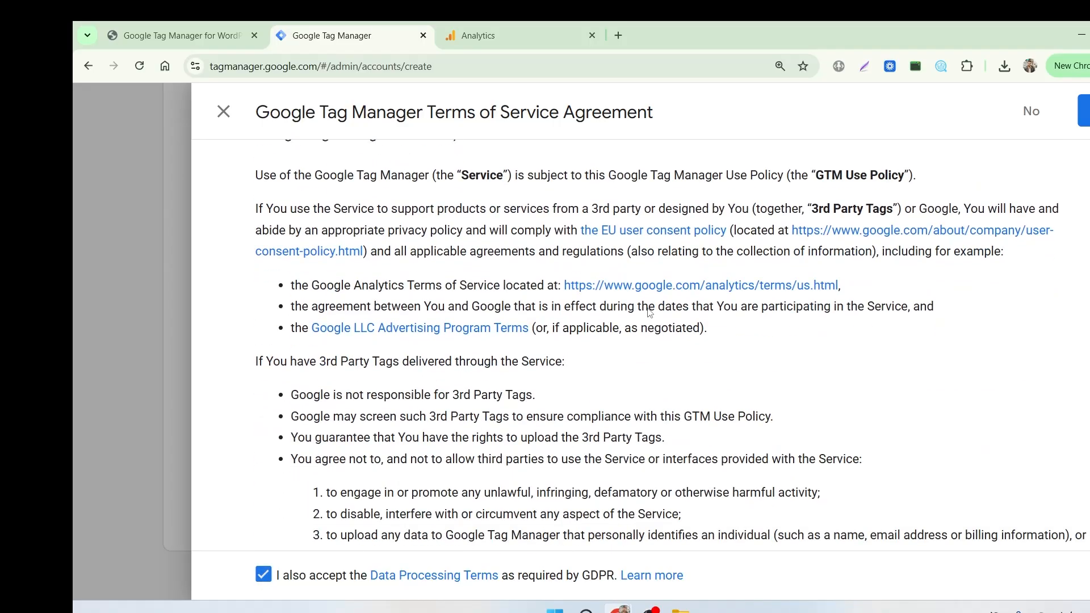
{"action": "scroll", "coordinate": [653, 311], "scroll_direction": "up", "scroll_amount": 4}
{"action": "left_click", "coordinate": [1085, 111]}
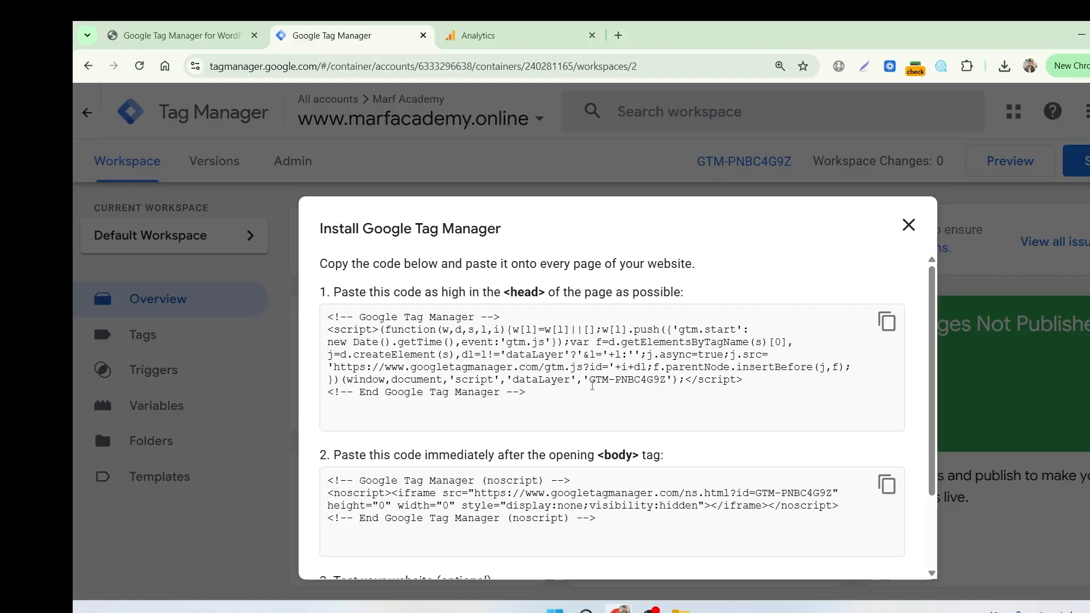
Copy the container ID from the Google Tag Manager head installation snippet and close the installation instructions
{"action": "left_click_drag", "start_coordinate": [591, 379], "coordinate": [667, 380]}
{"action": "right_click", "coordinate": [652, 379]}
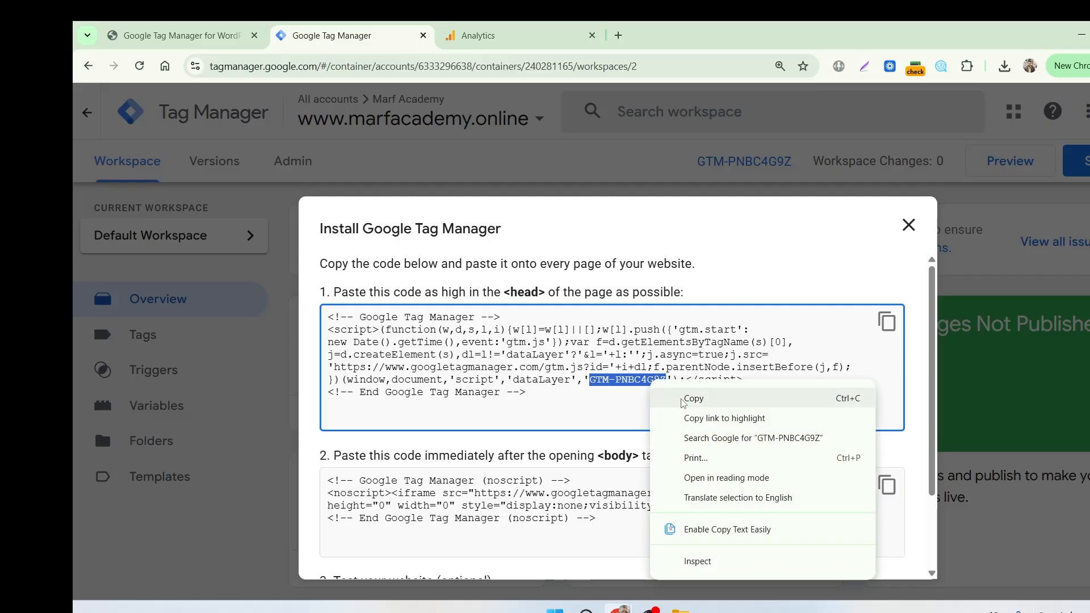
{"action": "left_click", "coordinate": [673, 392]}
{"action": "left_click", "coordinate": [908, 226]}
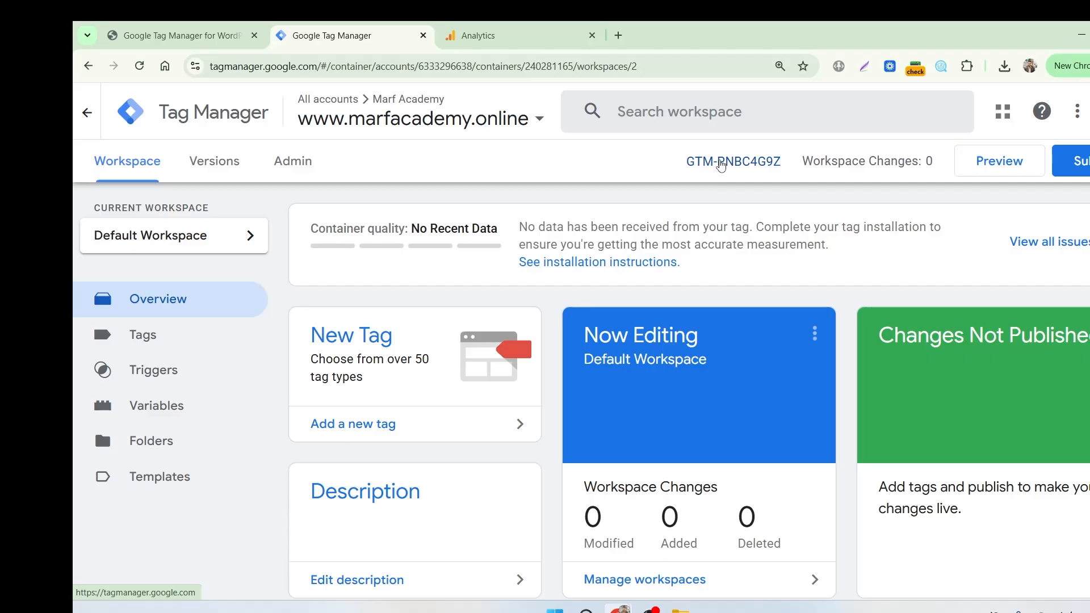
{"action": "left_click", "coordinate": [717, 163]}
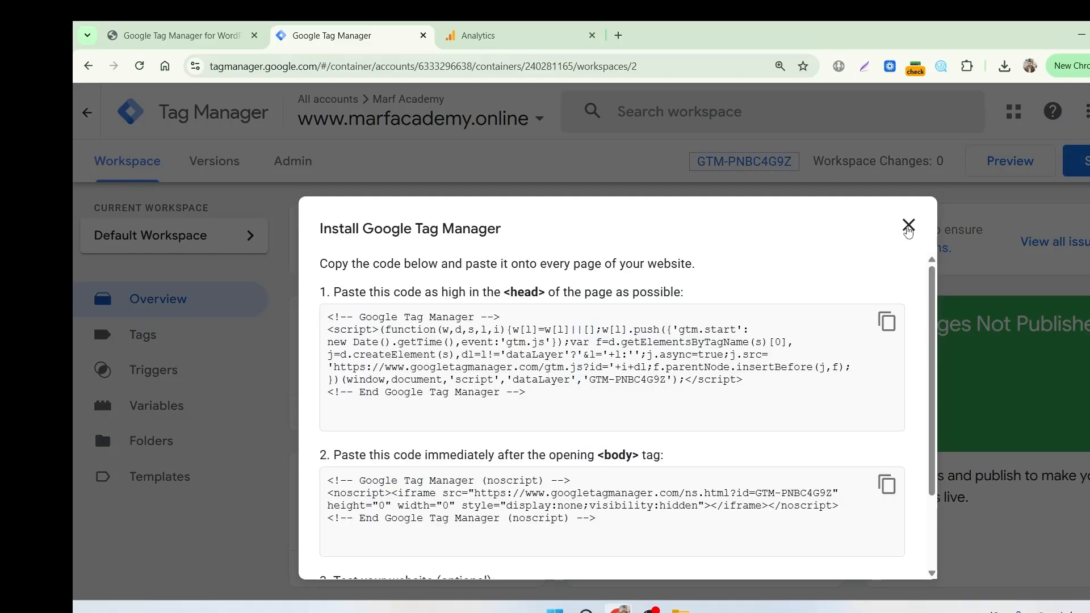
{"action": "left_click", "coordinate": [908, 226]}
Back in the WordPress plugin settings, set the Google Tag Manager ID to GTM-PNBC4G9Z and save the changes
{"action": "left_click", "coordinate": [186, 35]}
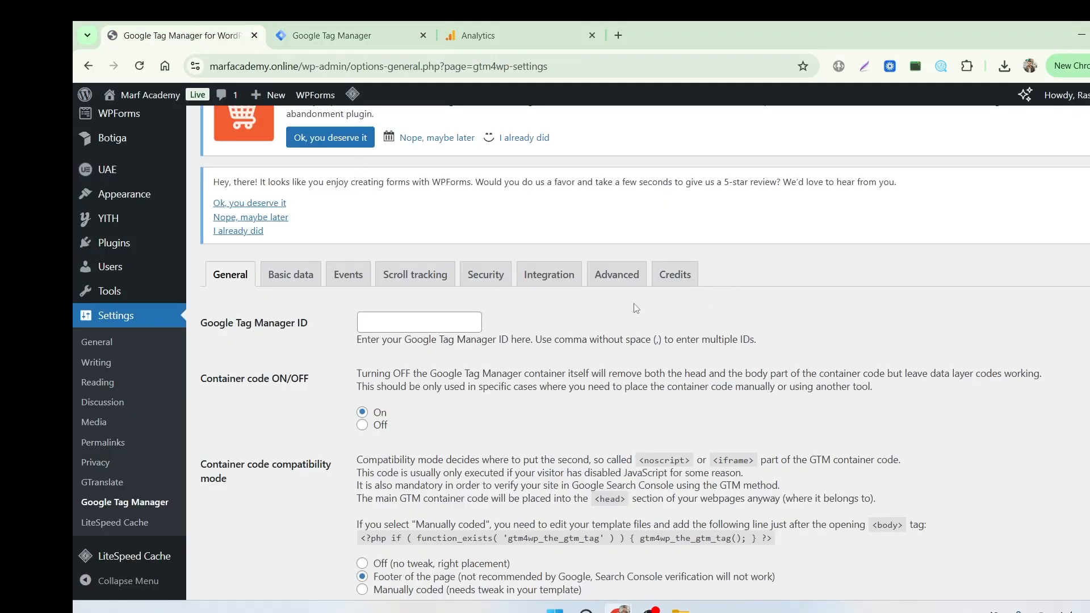
{"action": "right_click", "coordinate": [365, 321]}
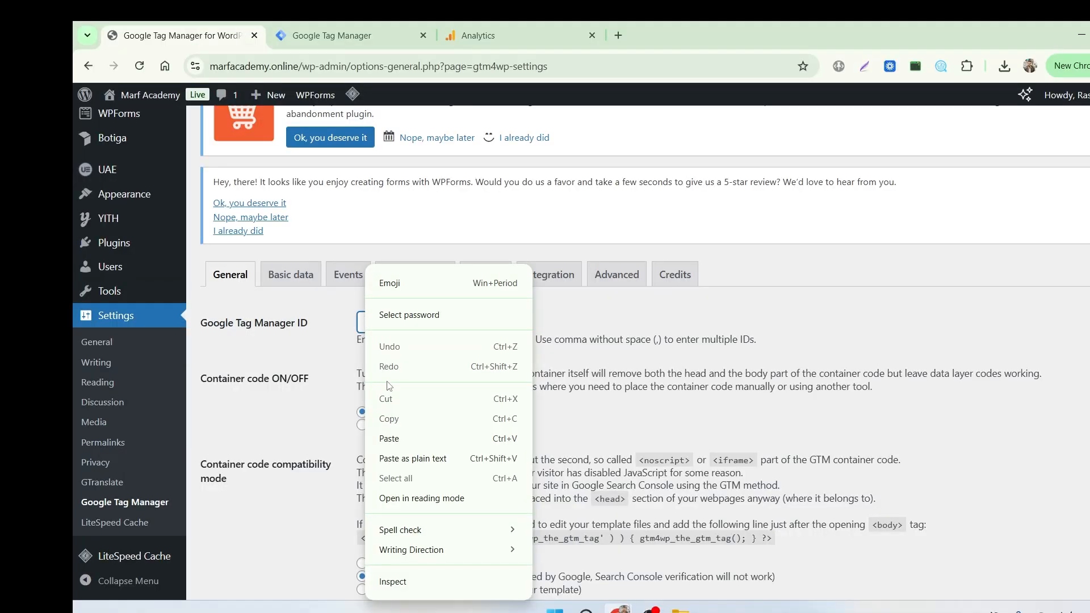
{"action": "left_click", "coordinate": [409, 435]}
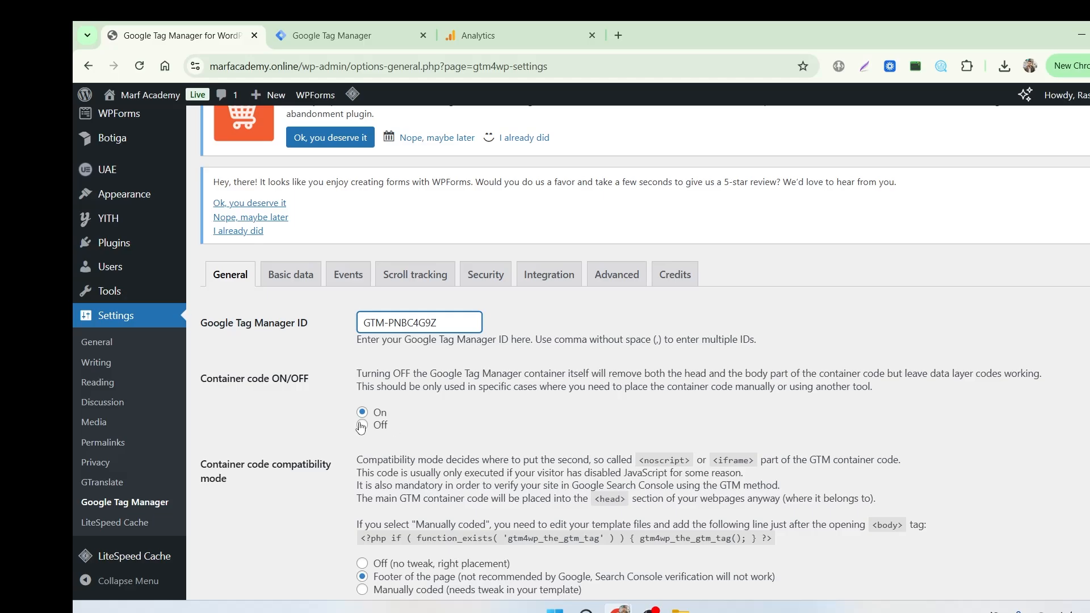
{"action": "scroll", "coordinate": [395, 412], "scroll_direction": "down", "scroll_amount": 1}
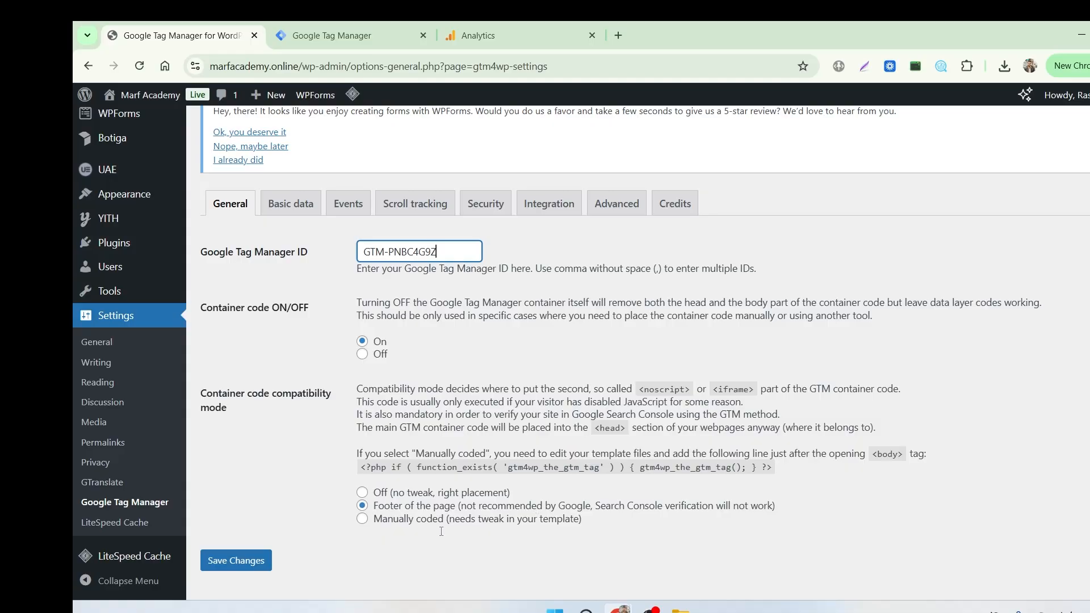
{"action": "left_click", "coordinate": [240, 564]}
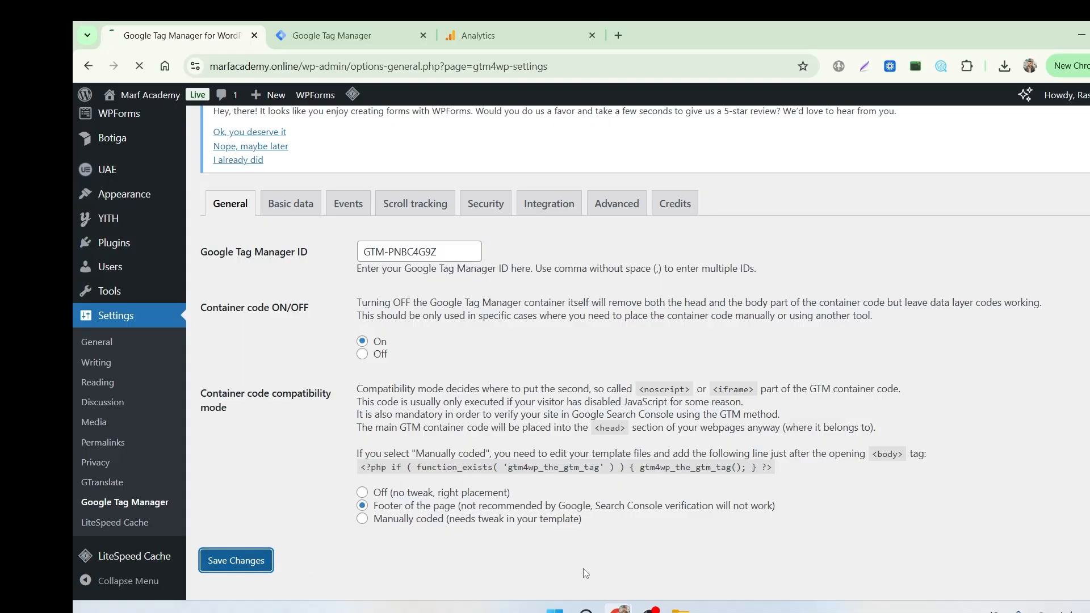
{"action": "scroll", "coordinate": [546, 513], "scroll_direction": "down", "scroll_amount": 15}
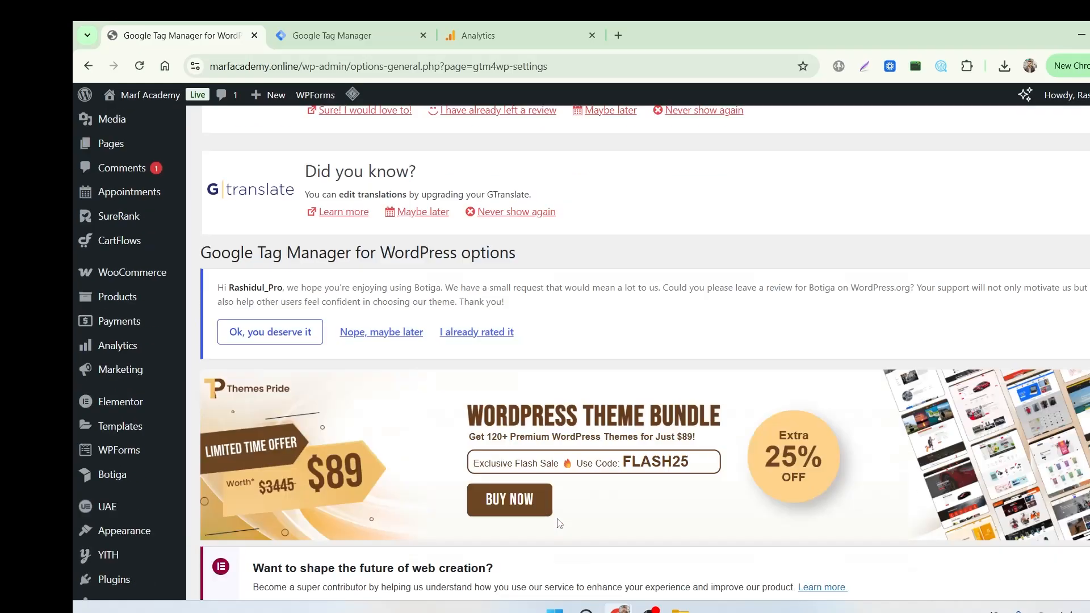
{"action": "scroll", "coordinate": [548, 518], "scroll_direction": "up", "scroll_amount": 1}
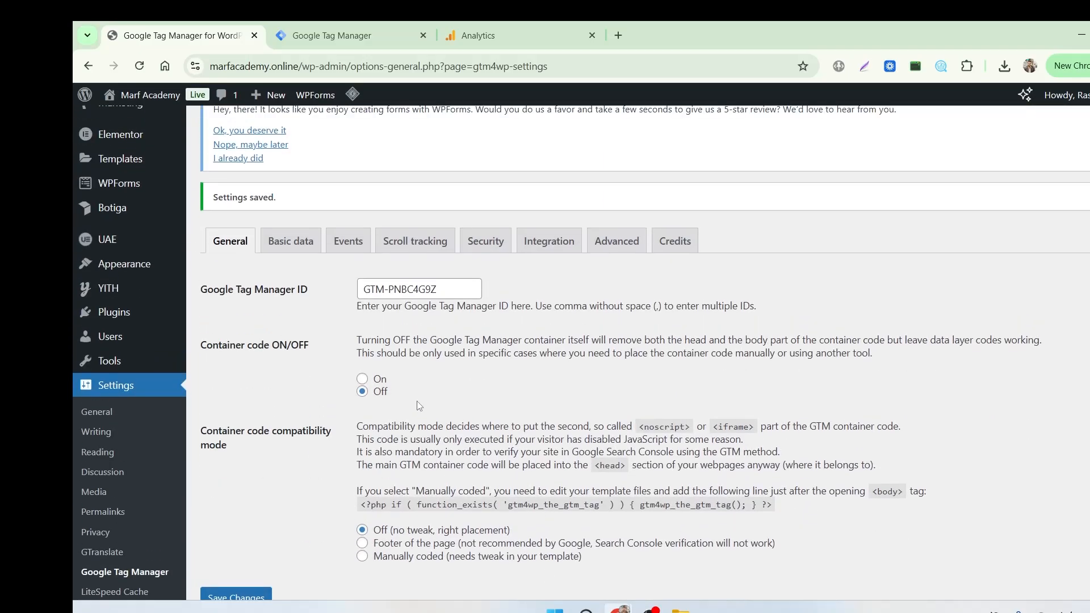
Turn the container code on, set its compatibility mode to Footer of the page, and save the changes
{"action": "left_click", "coordinate": [362, 379]}
{"action": "left_click", "coordinate": [361, 543]}
{"action": "scroll", "coordinate": [362, 542], "scroll_direction": "down", "scroll_amount": 1}
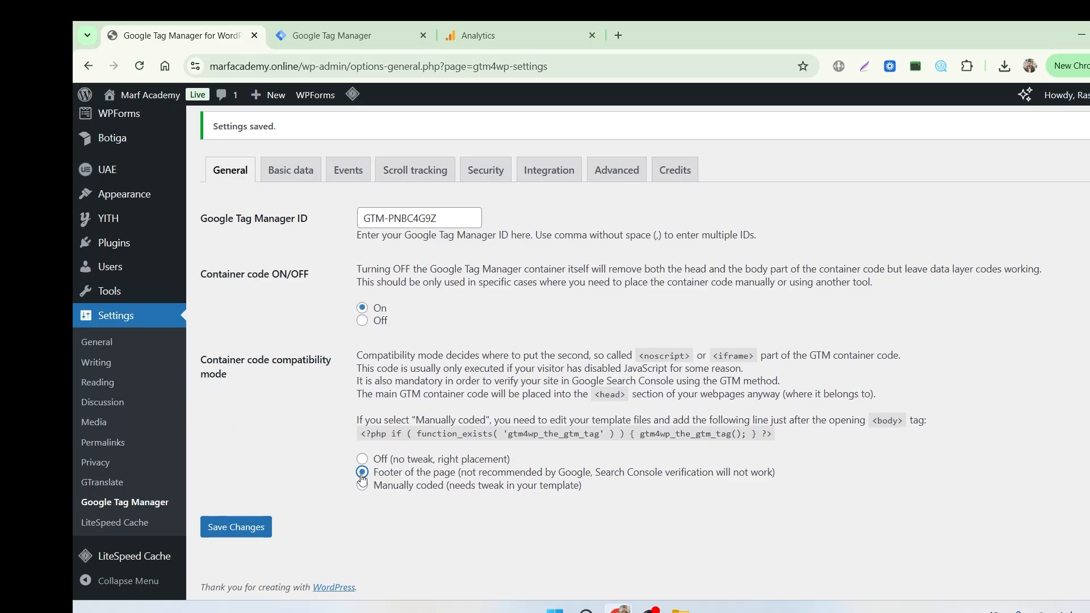
{"action": "left_click", "coordinate": [245, 527]}
Examine the basic data options for posts that can be included in the data layer
{"action": "scroll", "coordinate": [280, 330], "scroll_direction": "up", "scroll_amount": 1}
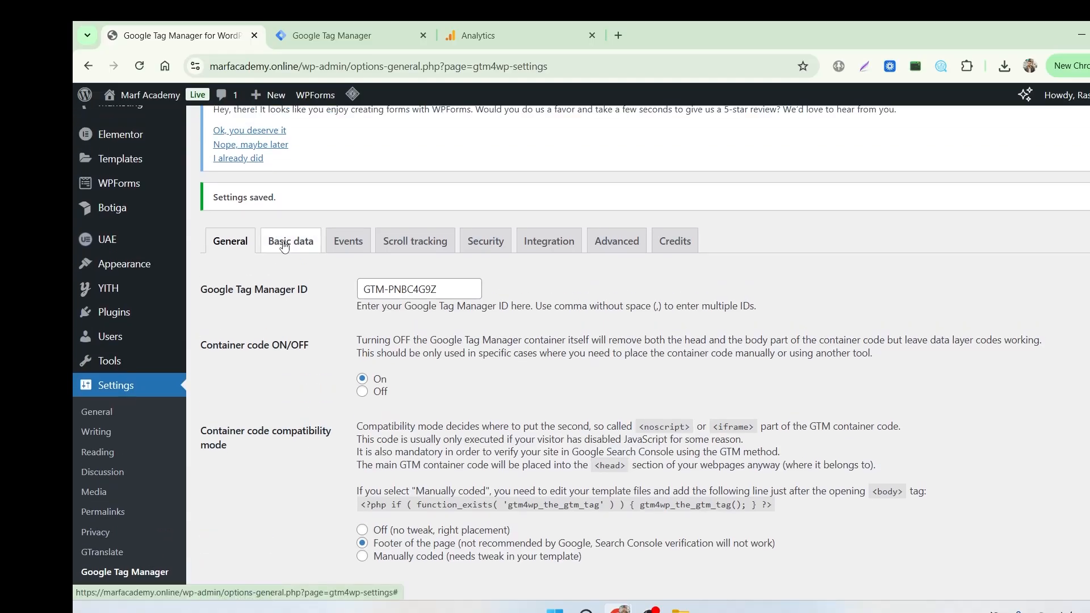
{"action": "left_click", "coordinate": [284, 245]}
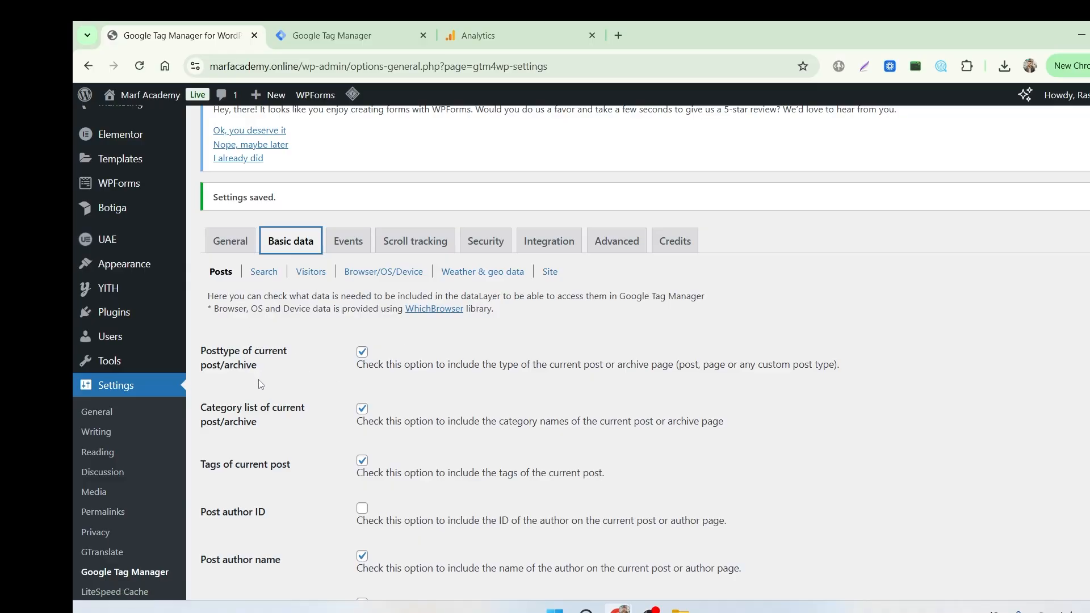
{"action": "scroll", "coordinate": [258, 385], "scroll_direction": "down", "scroll_amount": 3}
{"action": "scroll", "coordinate": [246, 284], "scroll_direction": "up", "scroll_amount": 1}
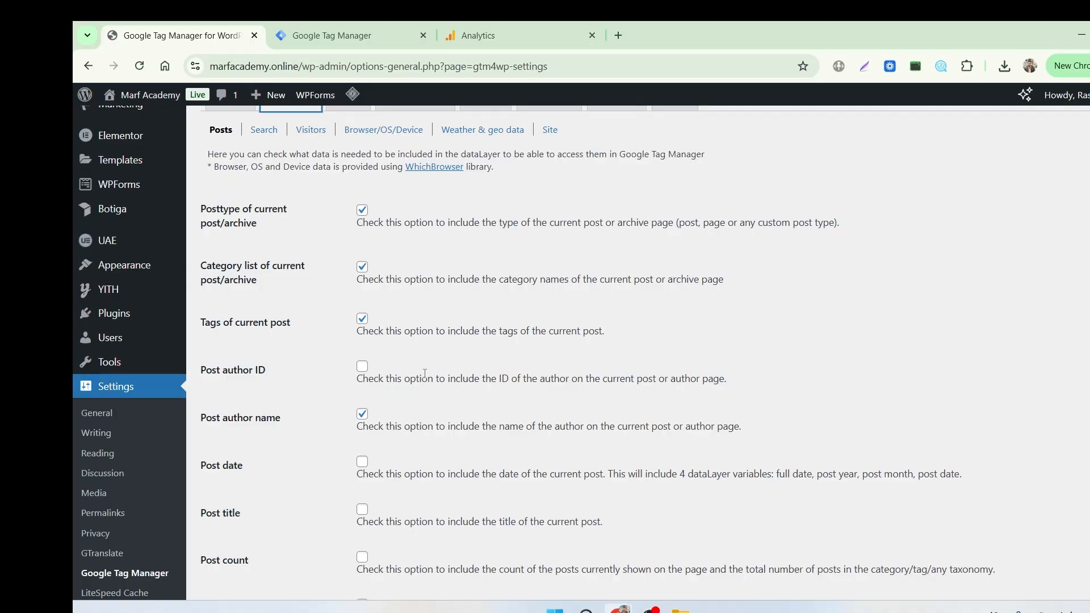
{"action": "scroll", "coordinate": [496, 375], "scroll_direction": "down", "scroll_amount": 1}
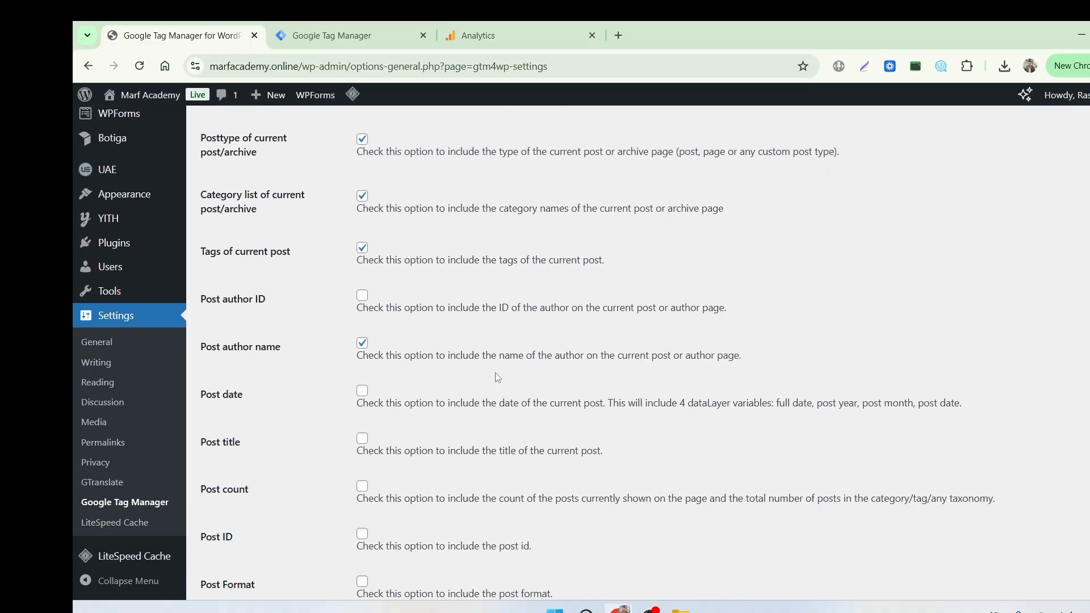
{"action": "scroll", "coordinate": [498, 377], "scroll_direction": "down", "scroll_amount": 2}
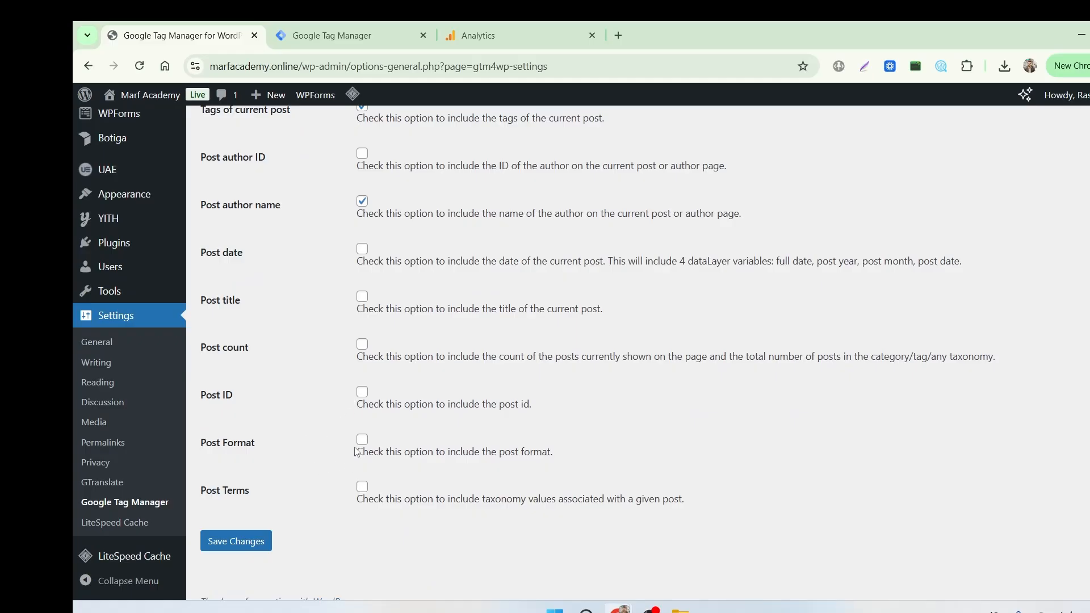
{"action": "scroll", "coordinate": [358, 454], "scroll_direction": "up", "scroll_amount": 1}
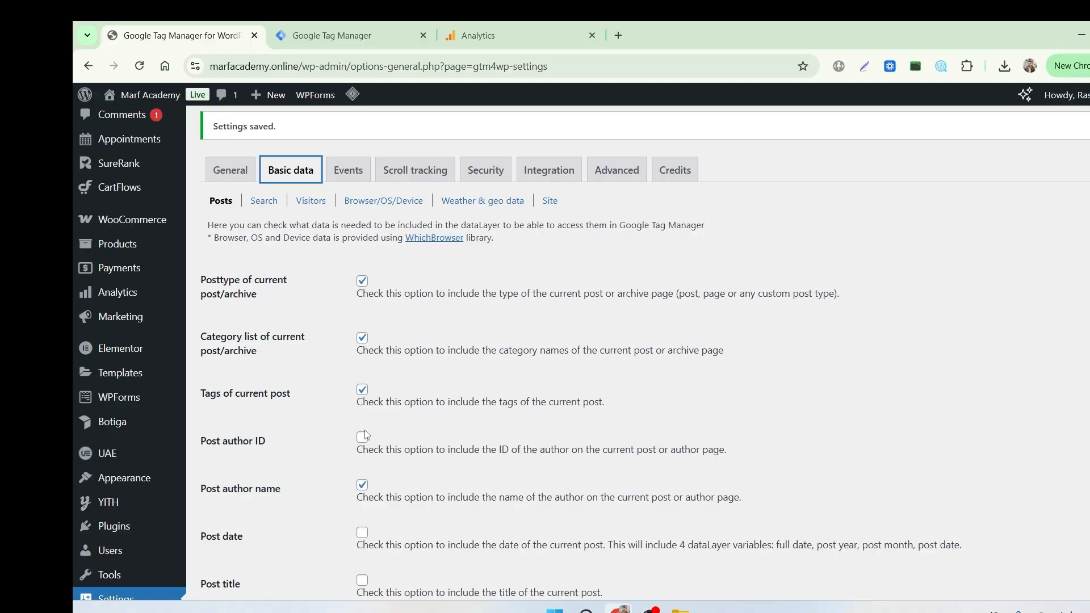
Include search data in the data layer and save the changes
{"action": "left_click", "coordinate": [265, 203]}
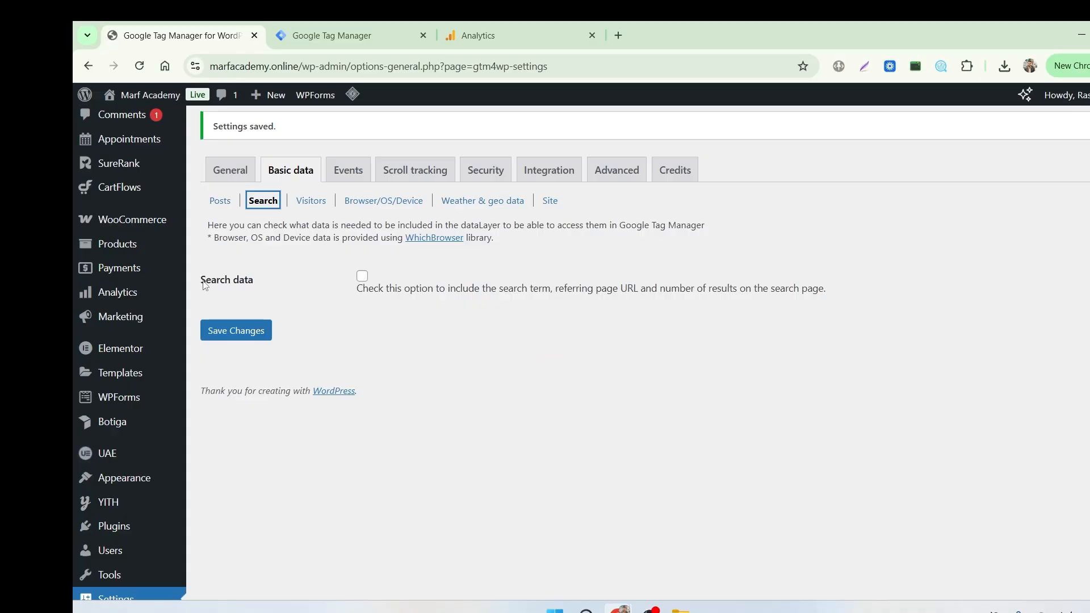
{"action": "left_click", "coordinate": [362, 276]}
{"action": "left_click", "coordinate": [206, 333]}
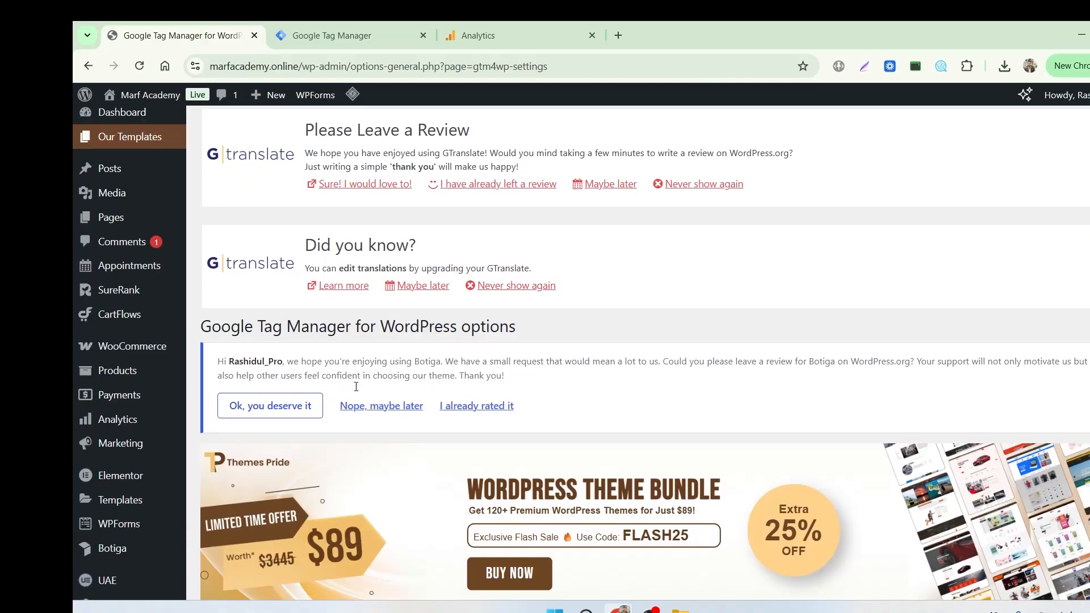
In the visitor data options, include the logged in status, visitor IP and logged in user email
{"action": "scroll", "coordinate": [356, 386], "scroll_direction": "down", "scroll_amount": 15}
{"action": "scroll", "coordinate": [341, 374], "scroll_direction": "up", "scroll_amount": 1}
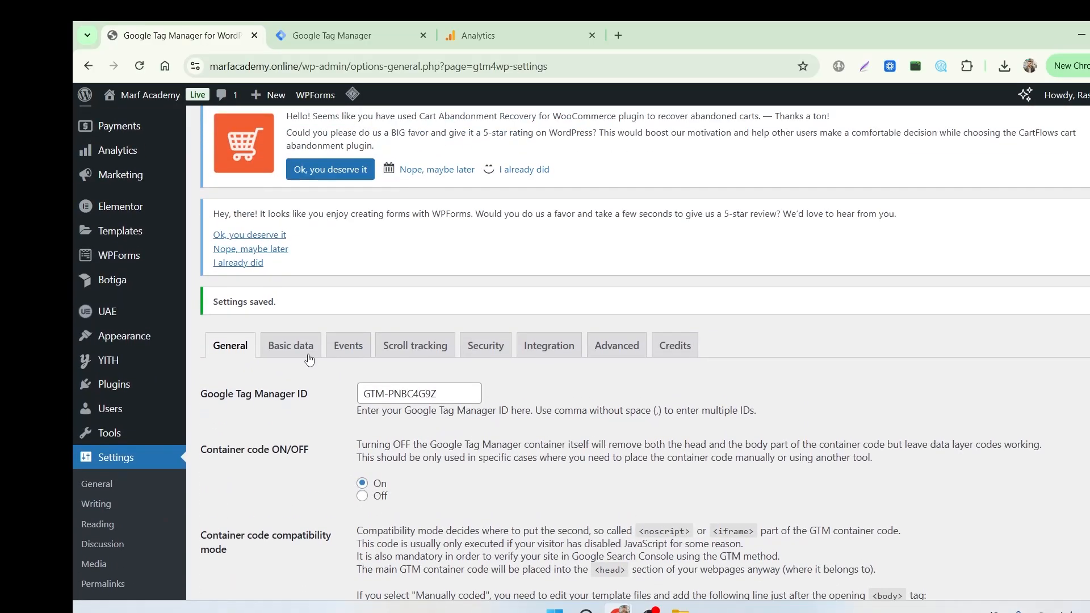
{"action": "left_click", "coordinate": [304, 352]}
{"action": "scroll", "coordinate": [295, 369], "scroll_direction": "down", "scroll_amount": 1}
{"action": "left_click", "coordinate": [317, 314]}
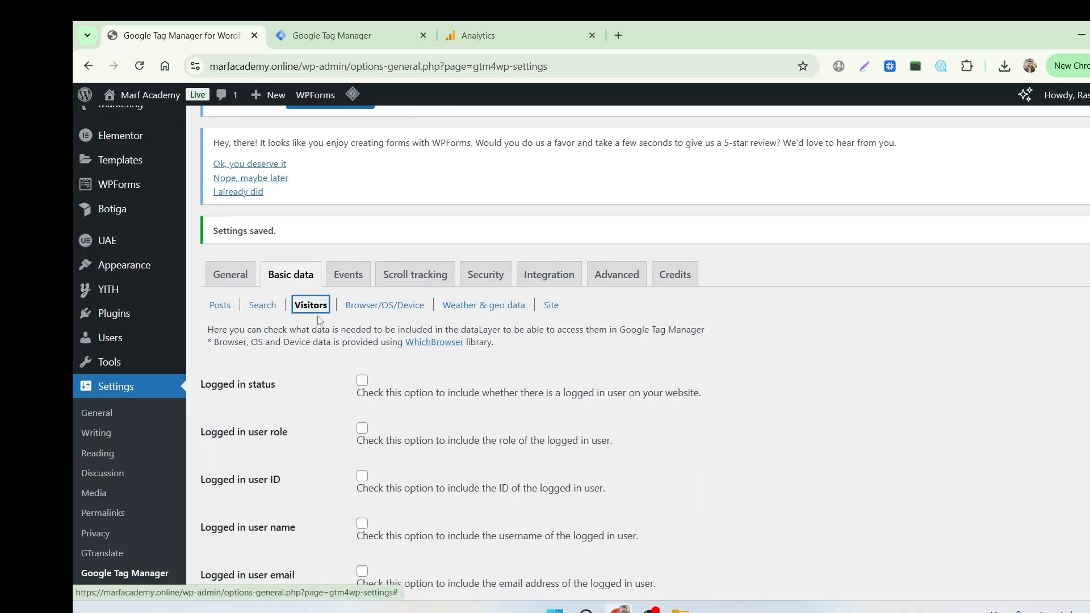
{"action": "scroll", "coordinate": [436, 387], "scroll_direction": "down", "scroll_amount": 3}
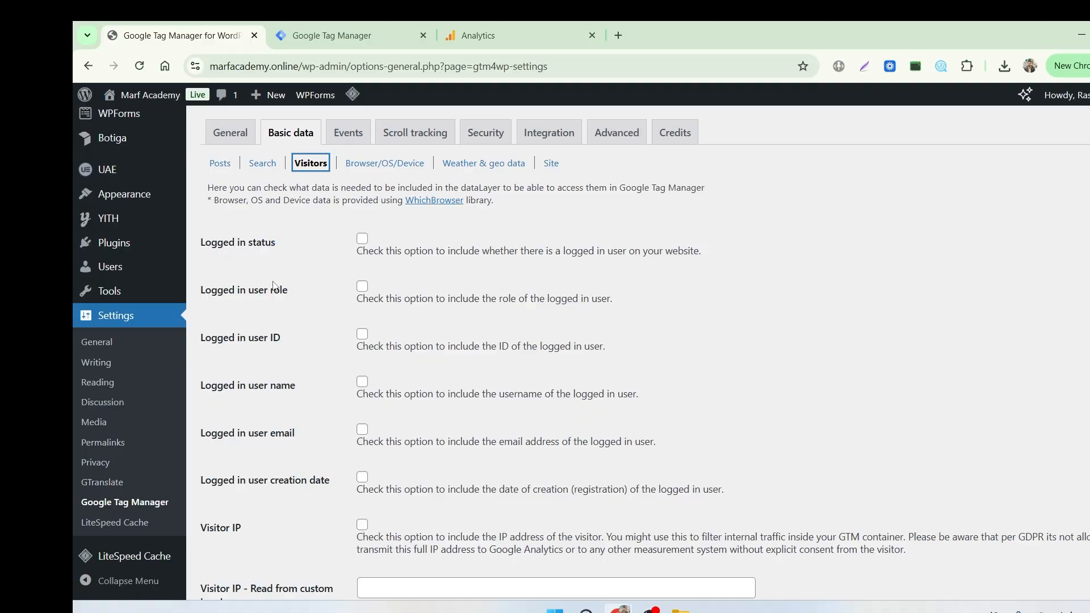
{"action": "left_click", "coordinate": [364, 248]}
{"action": "scroll", "coordinate": [340, 398], "scroll_direction": "down", "scroll_amount": 3}
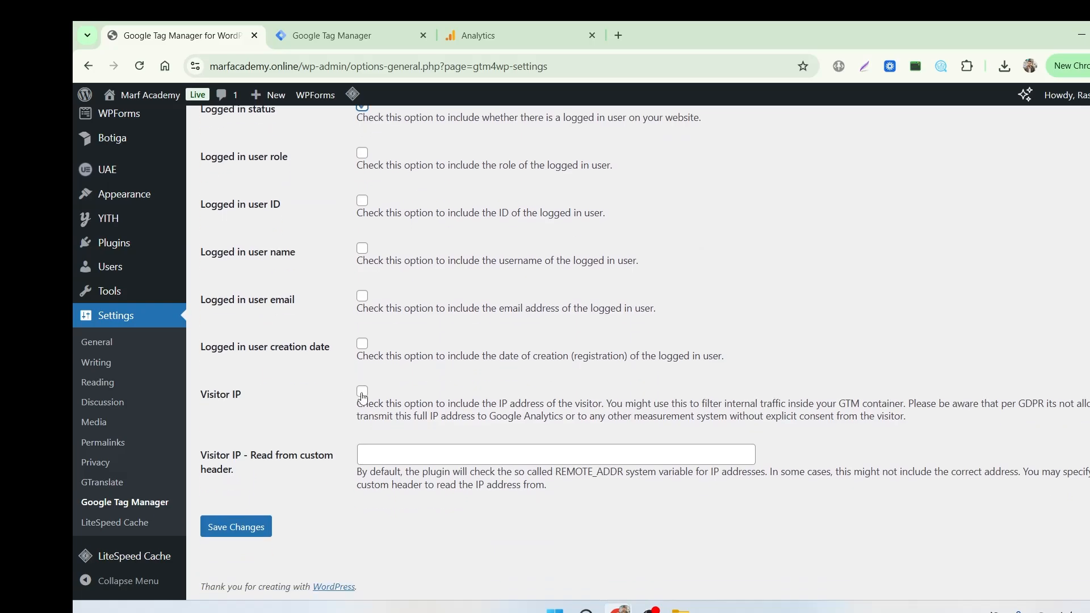
{"action": "left_click", "coordinate": [363, 392]}
{"action": "left_click", "coordinate": [362, 296]}
{"action": "scroll", "coordinate": [282, 351], "scroll_direction": "up", "scroll_amount": 3}
{"action": "scroll", "coordinate": [282, 352], "scroll_direction": "up", "scroll_amount": 2}
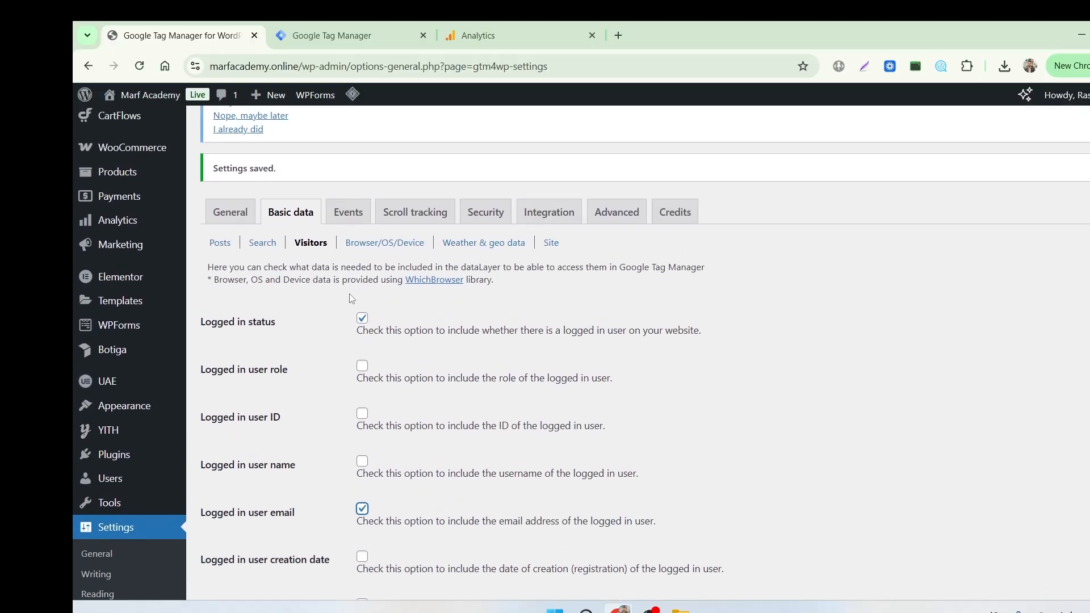
Include the visitor's browser data, OS data and device data in the data layer
{"action": "left_click", "coordinate": [376, 248]}
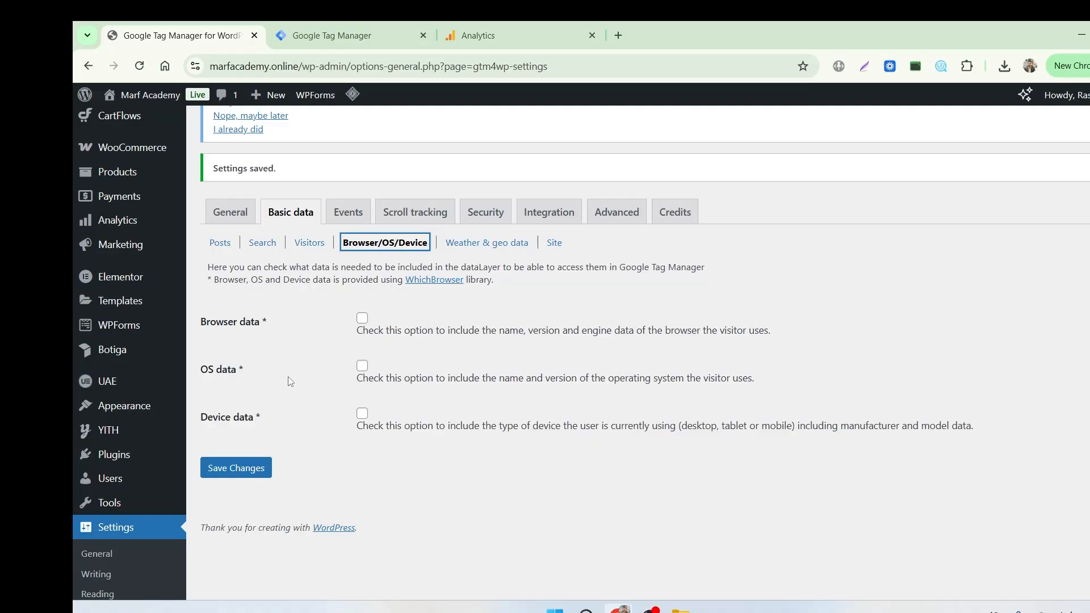
{"action": "left_click", "coordinate": [362, 319]}
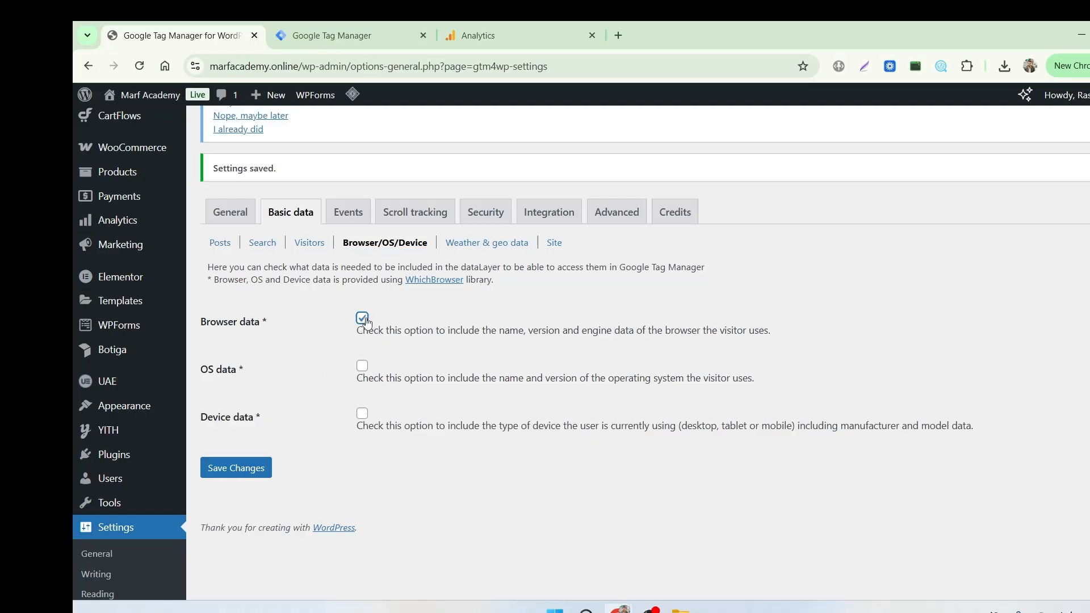
{"action": "left_click", "coordinate": [362, 366]}
{"action": "left_click", "coordinate": [362, 415]}
Enable geo data and weather data in the weather and geo options, and save the changes
{"action": "left_click", "coordinate": [492, 244]}
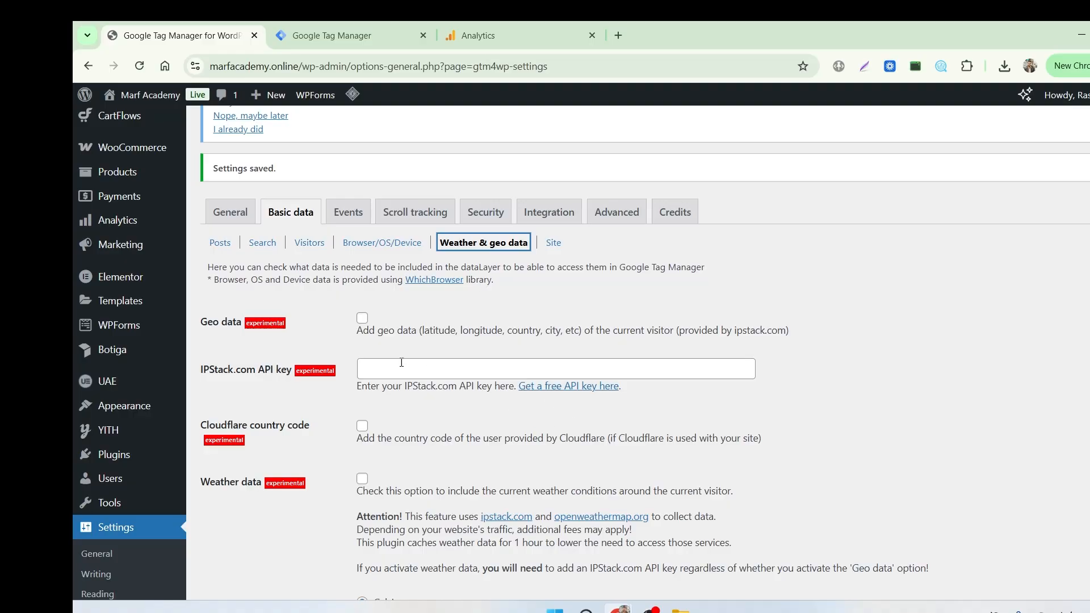
{"action": "left_click", "coordinate": [362, 320]}
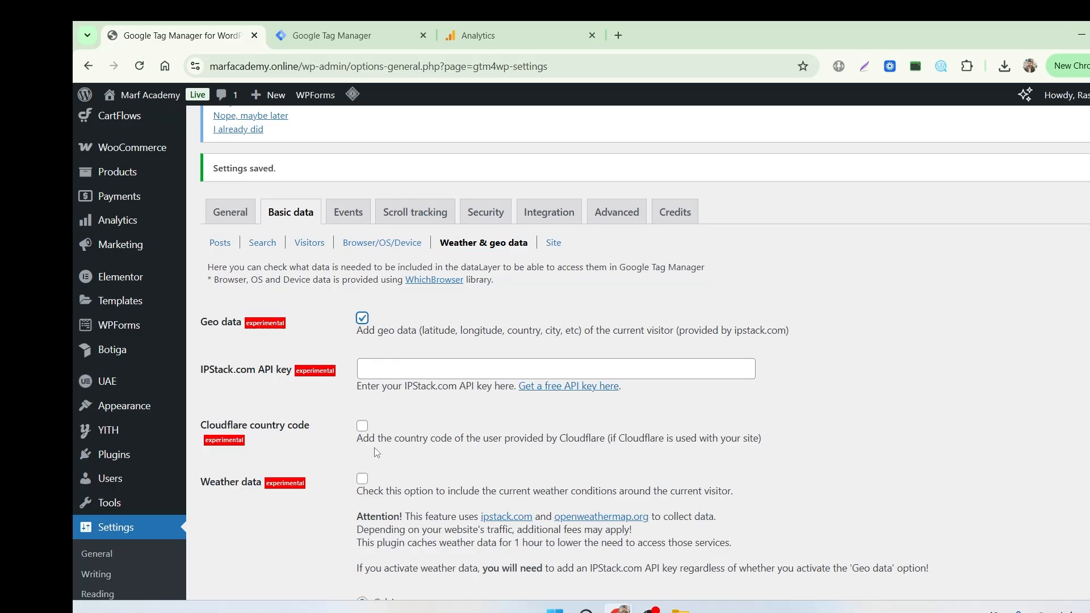
{"action": "scroll", "coordinate": [373, 448], "scroll_direction": "down", "scroll_amount": 1}
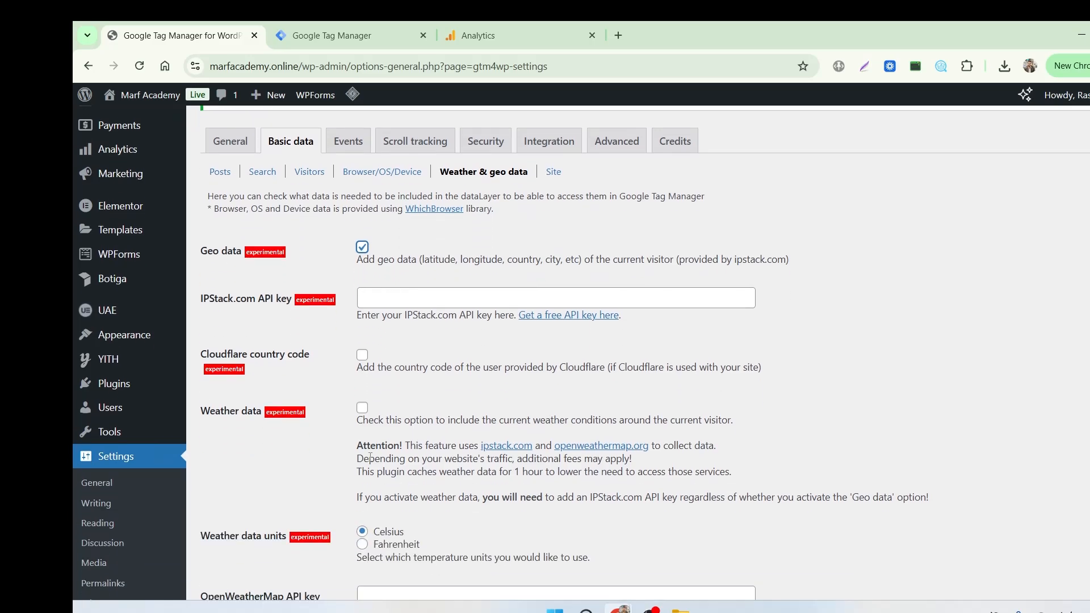
{"action": "left_click", "coordinate": [362, 408]}
{"action": "scroll", "coordinate": [360, 412], "scroll_direction": "down", "scroll_amount": 2}
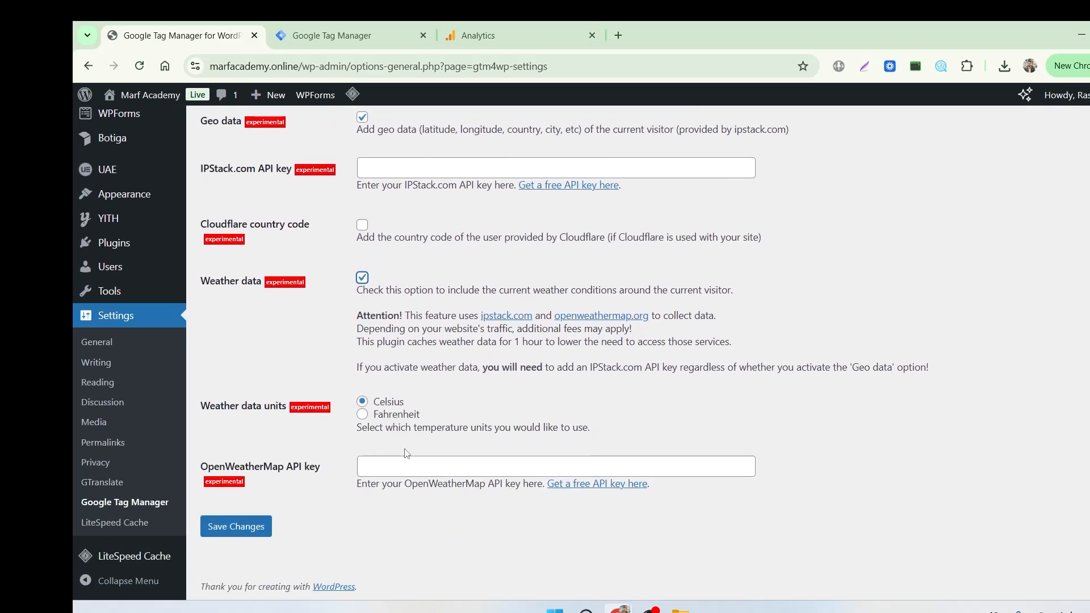
{"action": "left_click", "coordinate": [228, 534]}
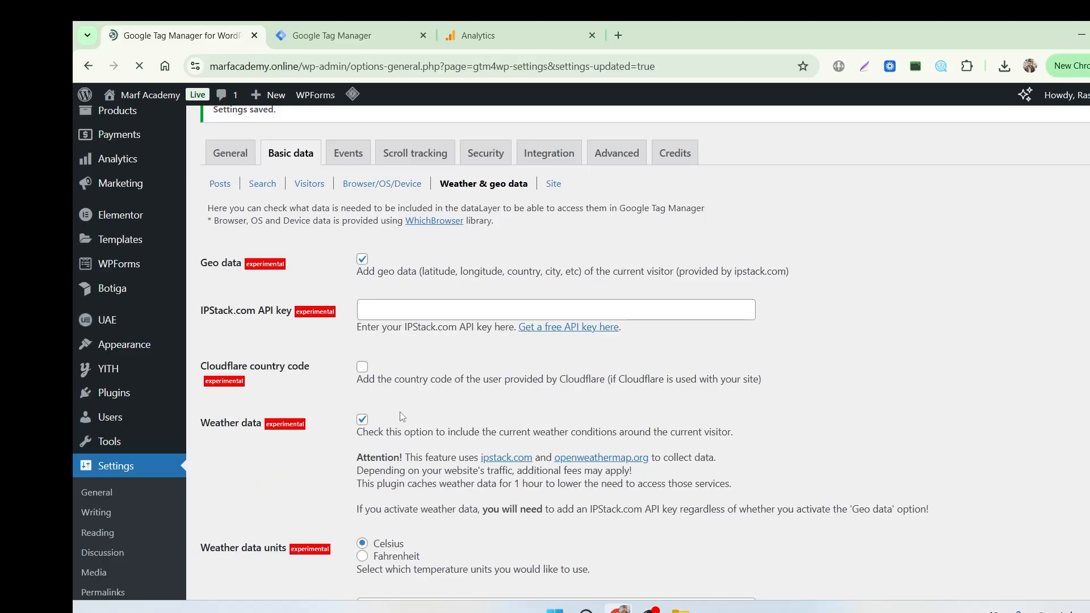
Examine the basic data options for the site and the general and media event options
{"action": "scroll", "coordinate": [418, 416], "scroll_direction": "down", "scroll_amount": 6}
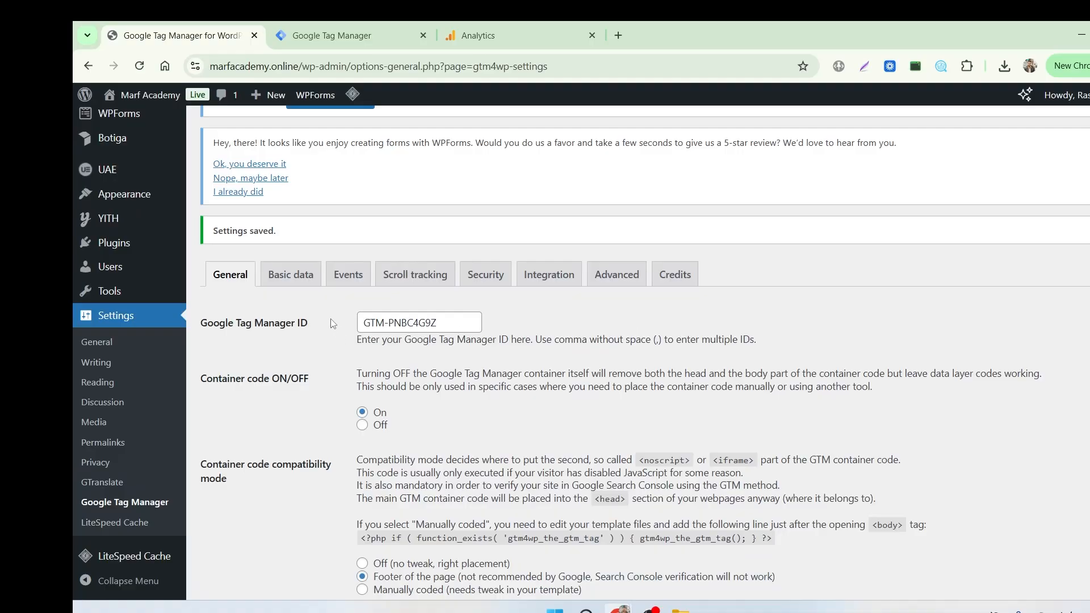
{"action": "left_click", "coordinate": [314, 284]}
{"action": "left_click", "coordinate": [546, 307]}
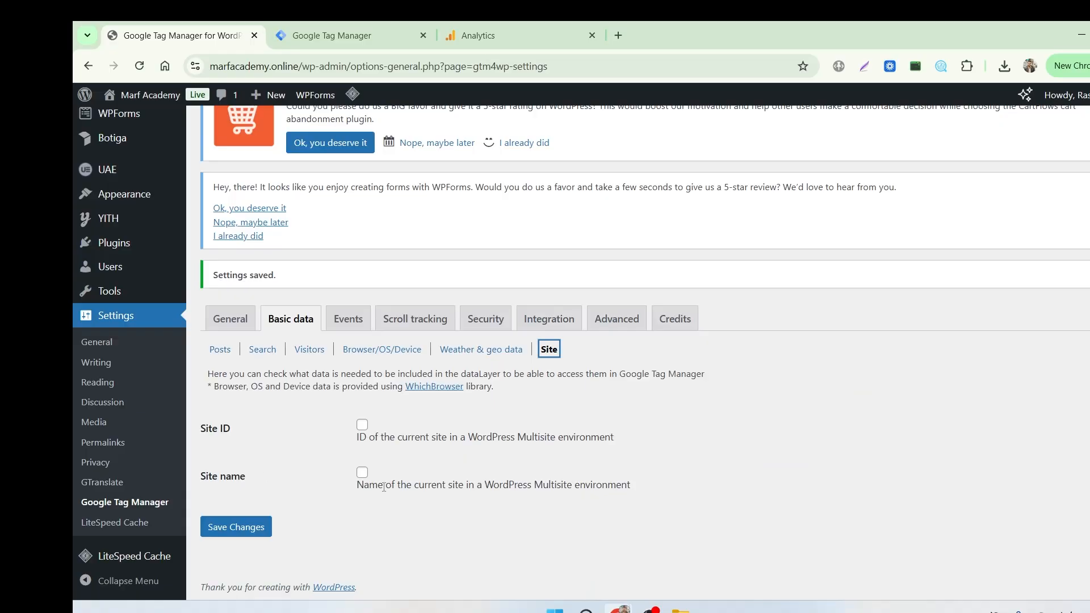
{"action": "left_click", "coordinate": [348, 319]}
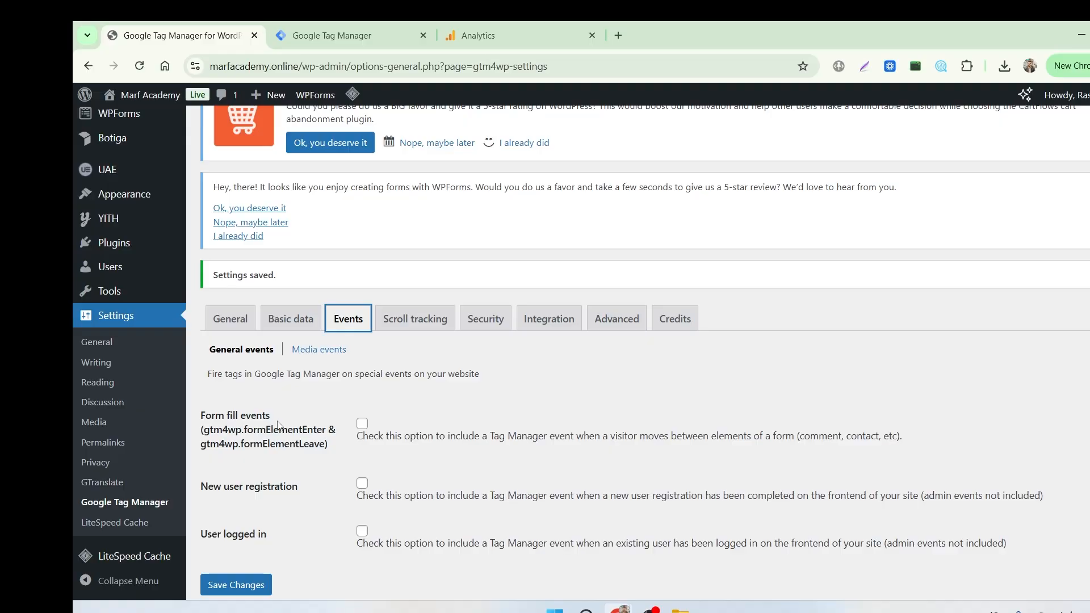
{"action": "scroll", "coordinate": [286, 436], "scroll_direction": "down", "scroll_amount": 1}
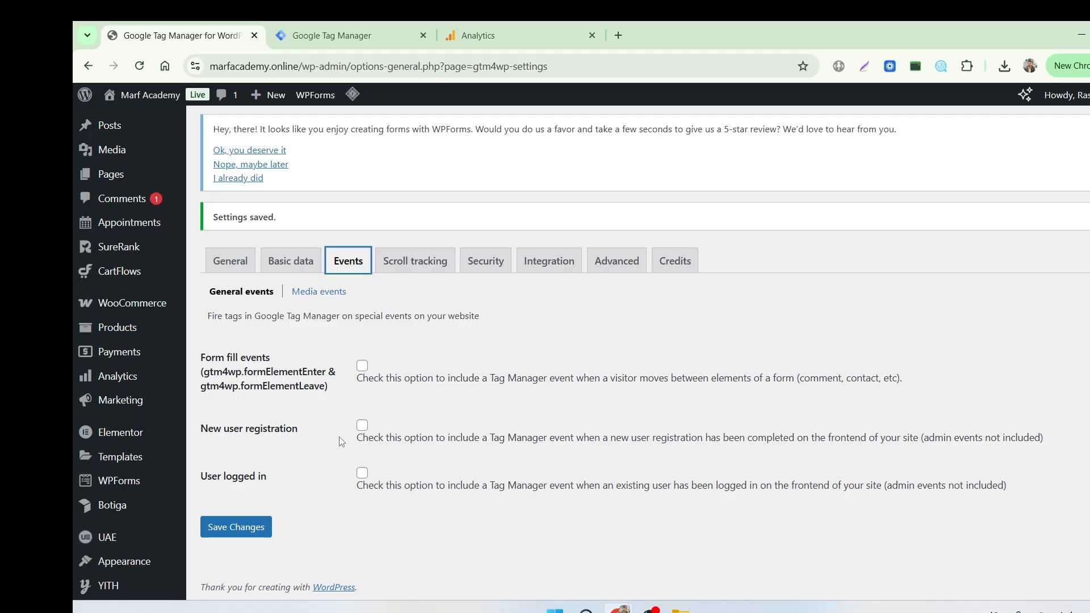
{"action": "left_click", "coordinate": [301, 293]}
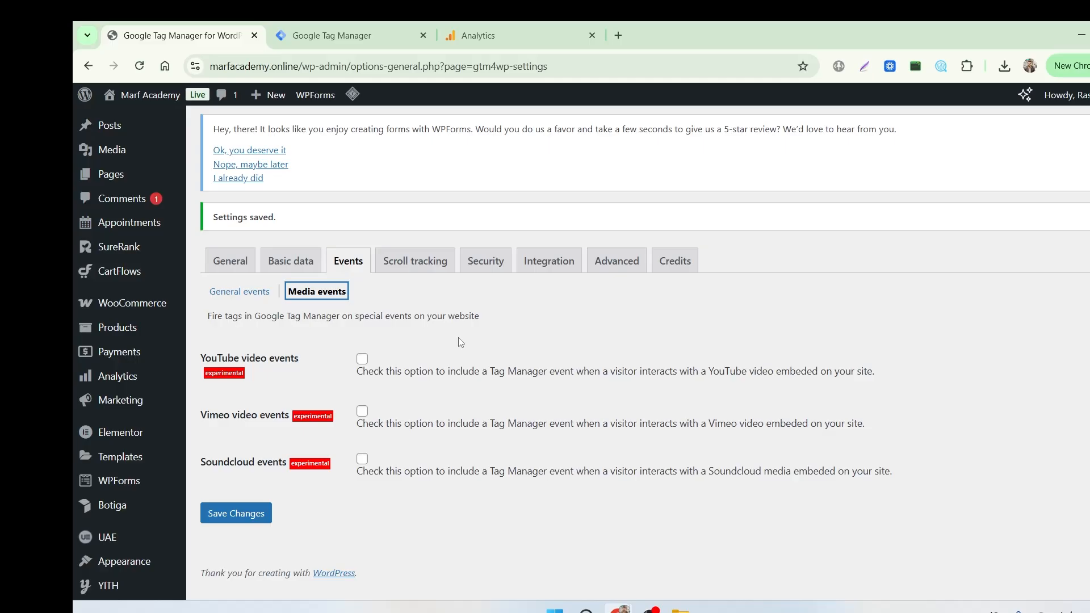
Examine the scroll tracking settings and the security blacklists for tags, triggers and variables
{"action": "left_click", "coordinate": [429, 266]}
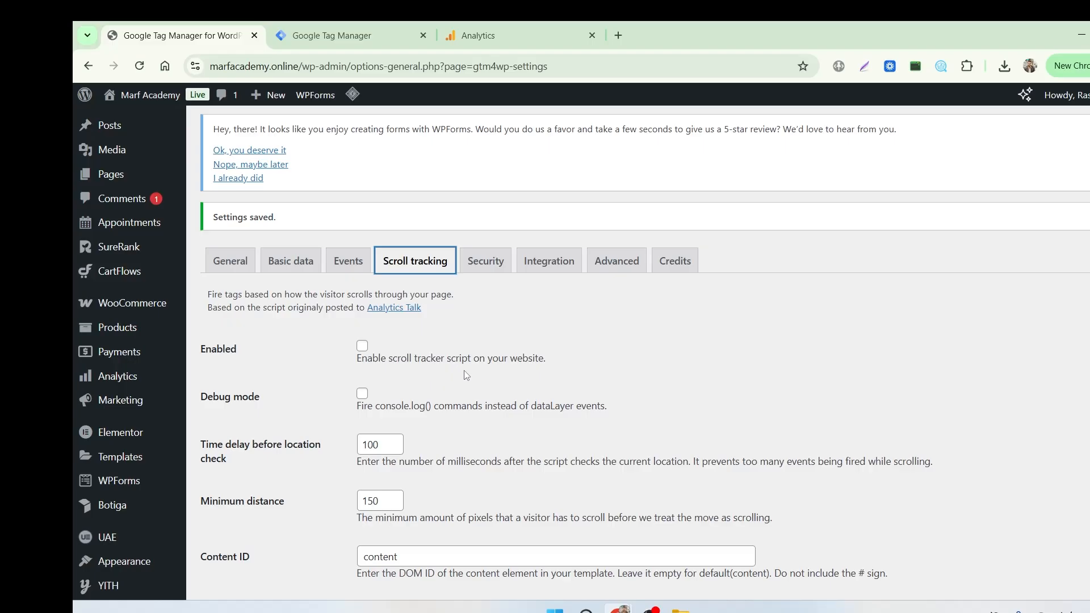
{"action": "scroll", "coordinate": [344, 372], "scroll_direction": "down", "scroll_amount": 3}
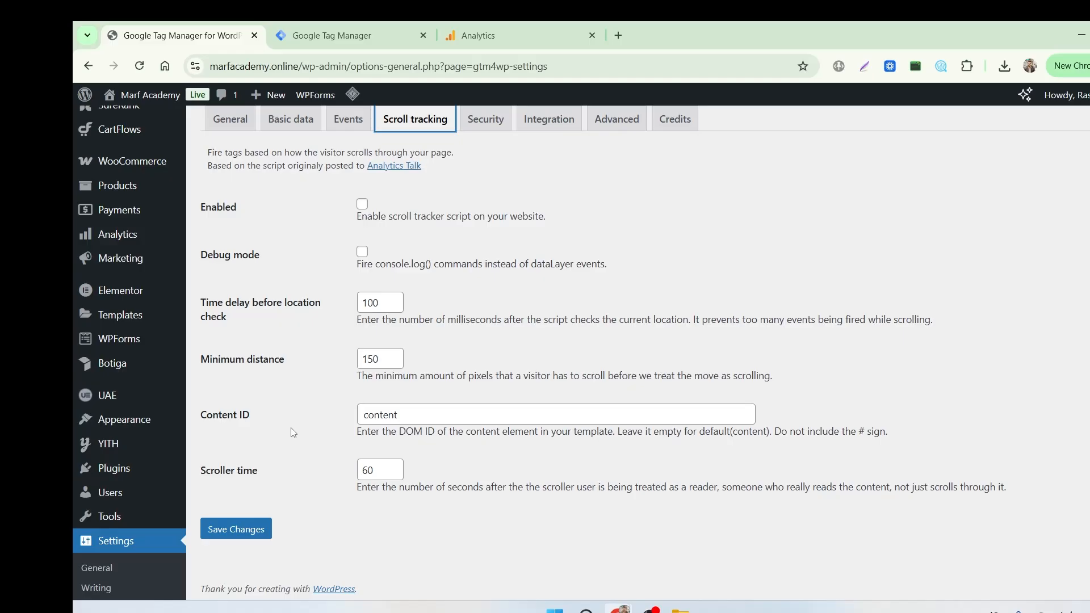
{"action": "scroll", "coordinate": [293, 432], "scroll_direction": "up", "scroll_amount": 3}
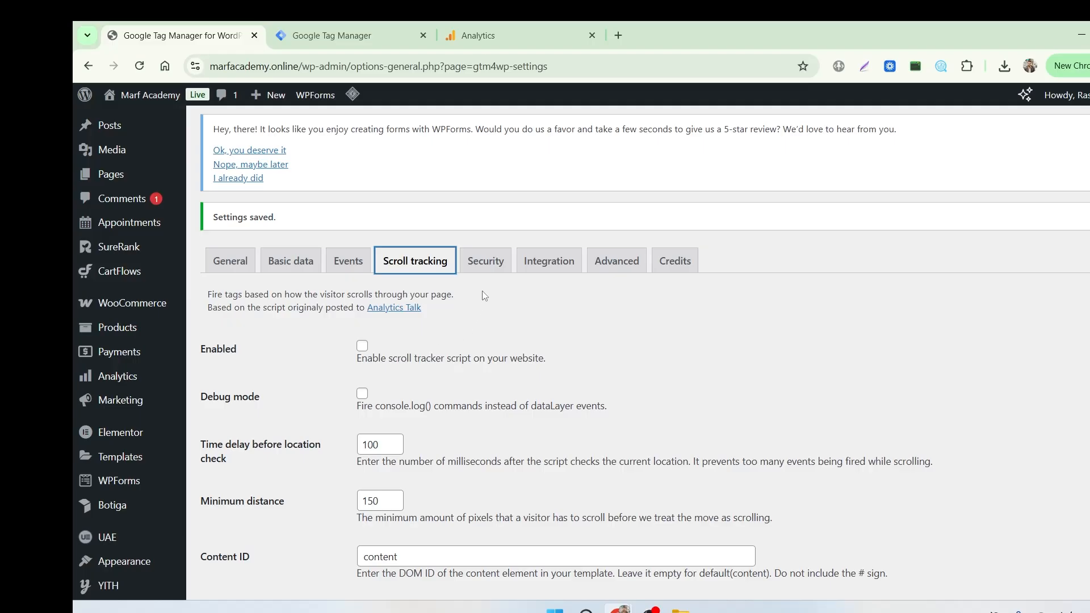
{"action": "left_click", "coordinate": [484, 266]}
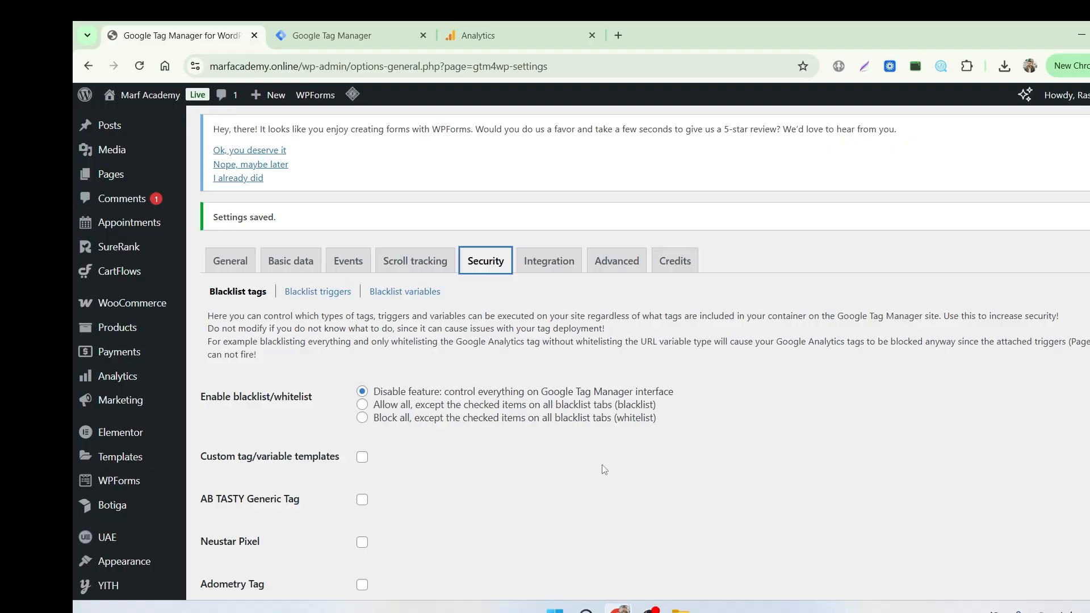
{"action": "left_click", "coordinate": [316, 292]}
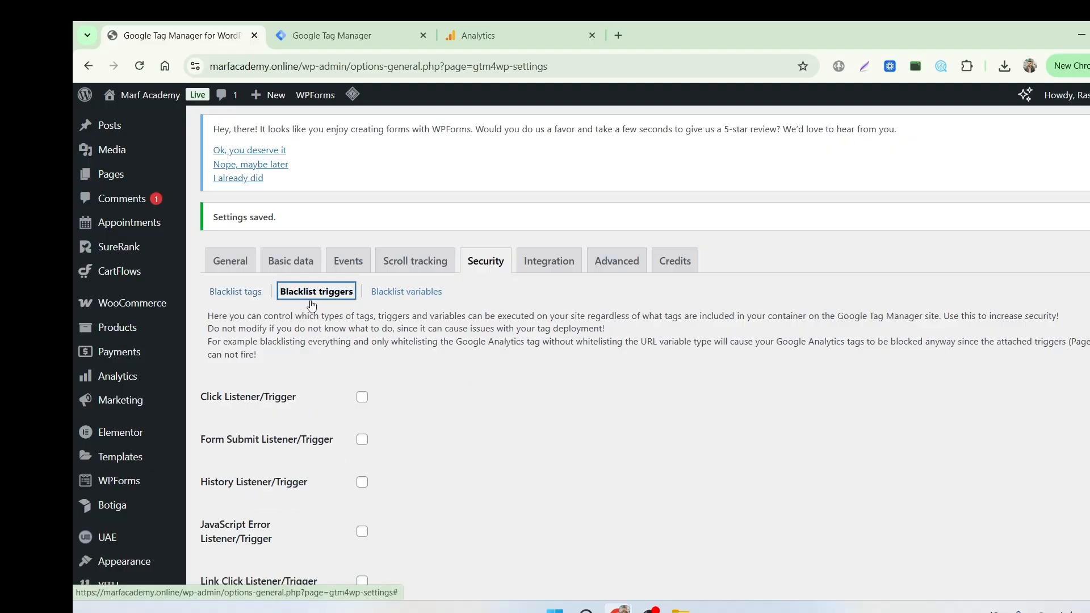
{"action": "left_click", "coordinate": [409, 301]}
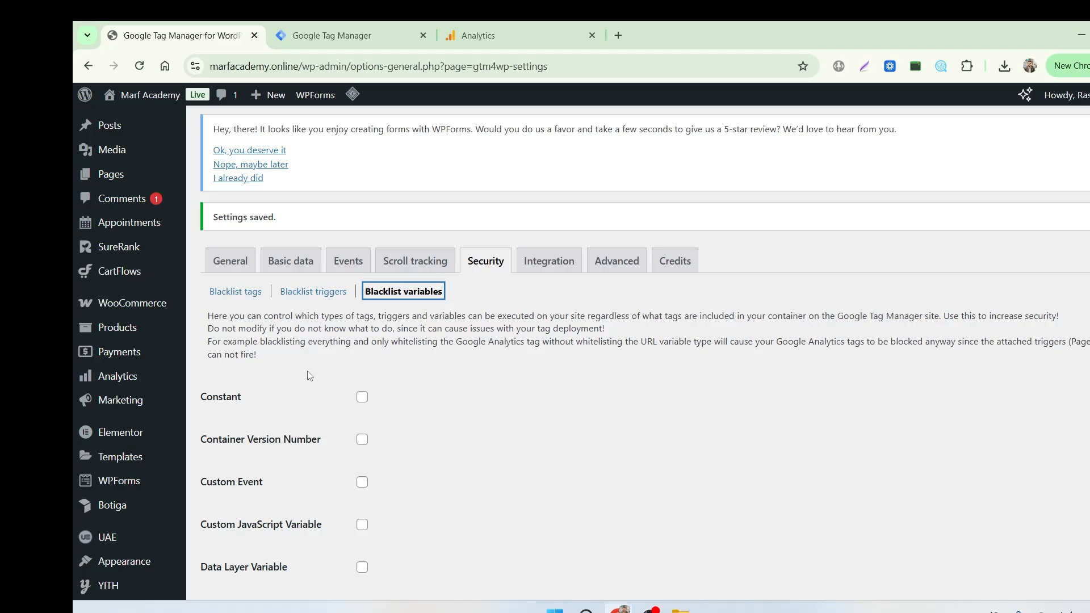
{"action": "left_click", "coordinate": [243, 295]}
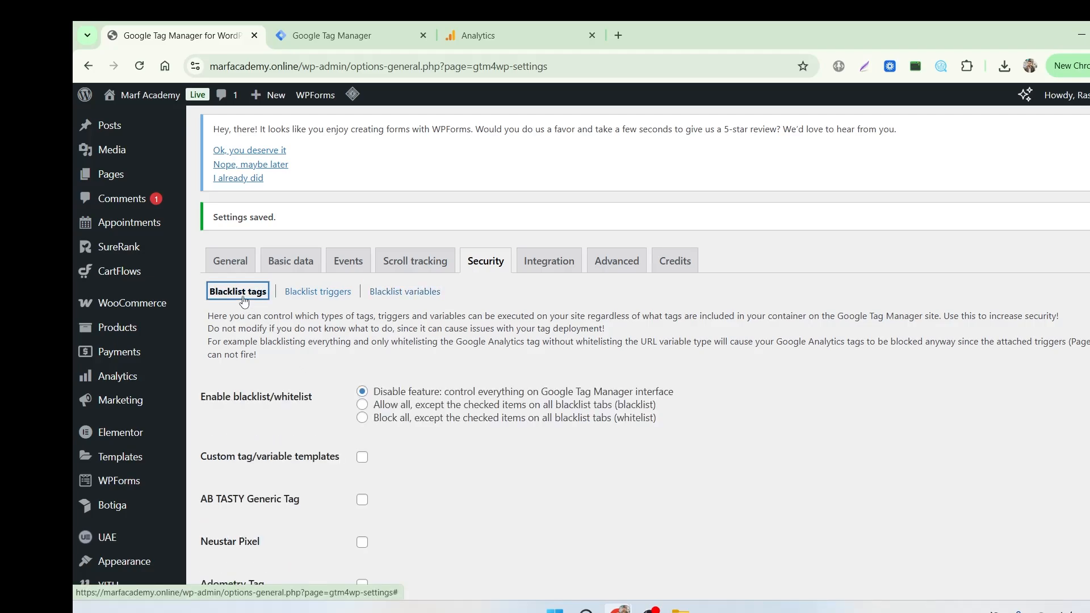
{"action": "scroll", "coordinate": [377, 416], "scroll_direction": "down", "scroll_amount": 4}
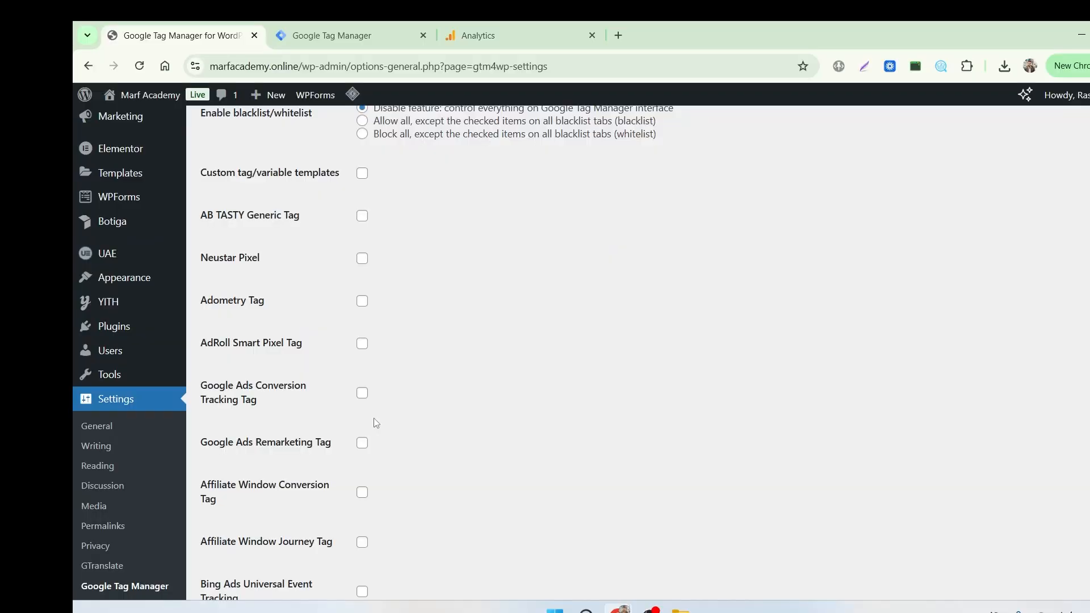
{"action": "scroll", "coordinate": [375, 418], "scroll_direction": "up", "scroll_amount": 4}
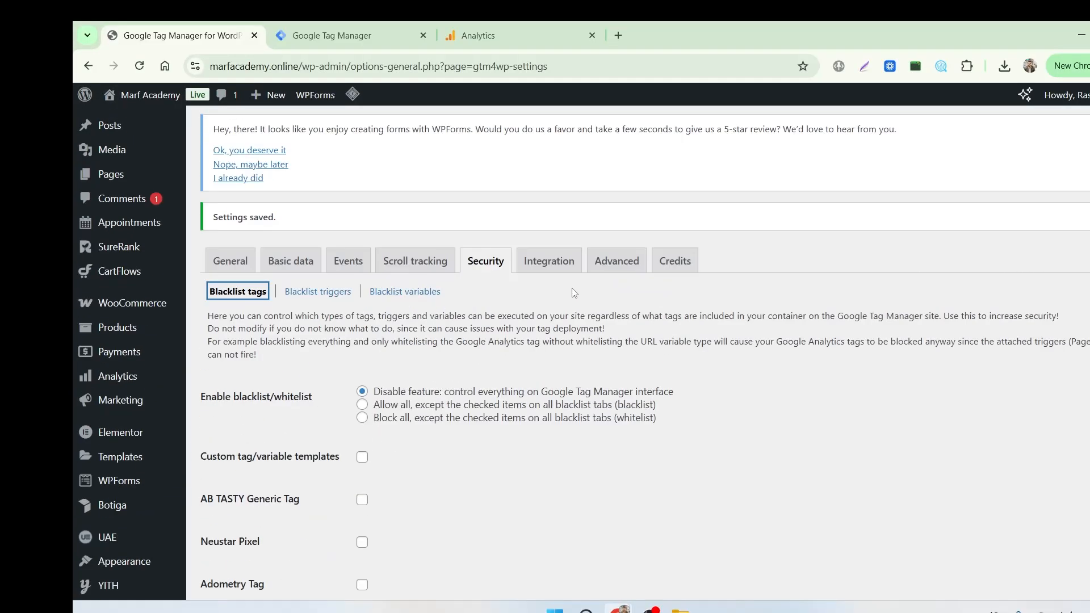
Enable the Contact Form 7 integration and turn on Track e-commerce for the WooCommerce integration
{"action": "left_click", "coordinate": [549, 262]}
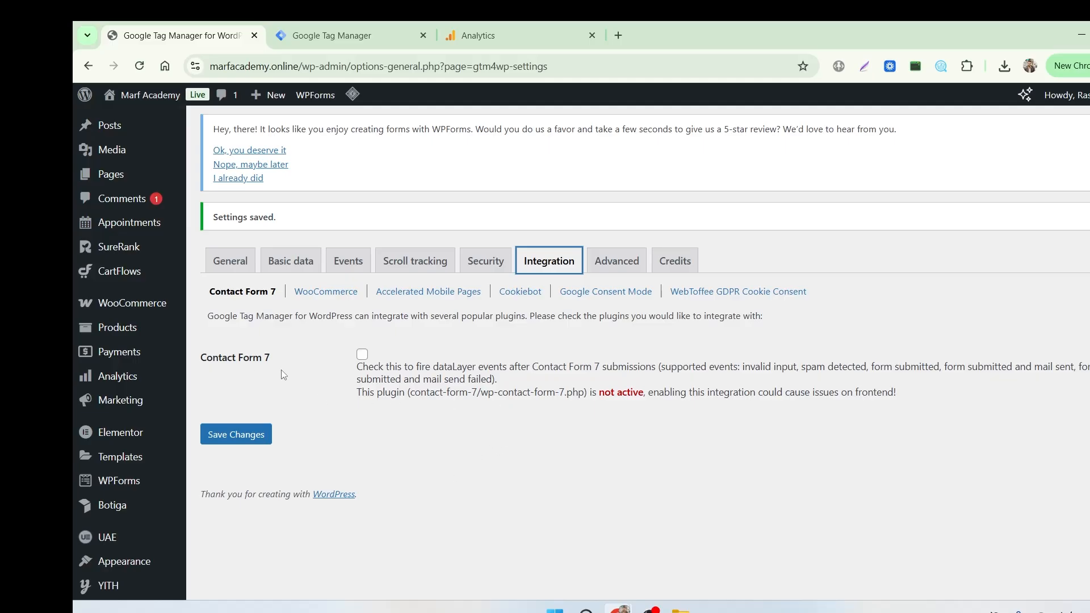
{"action": "left_click", "coordinate": [363, 354]}
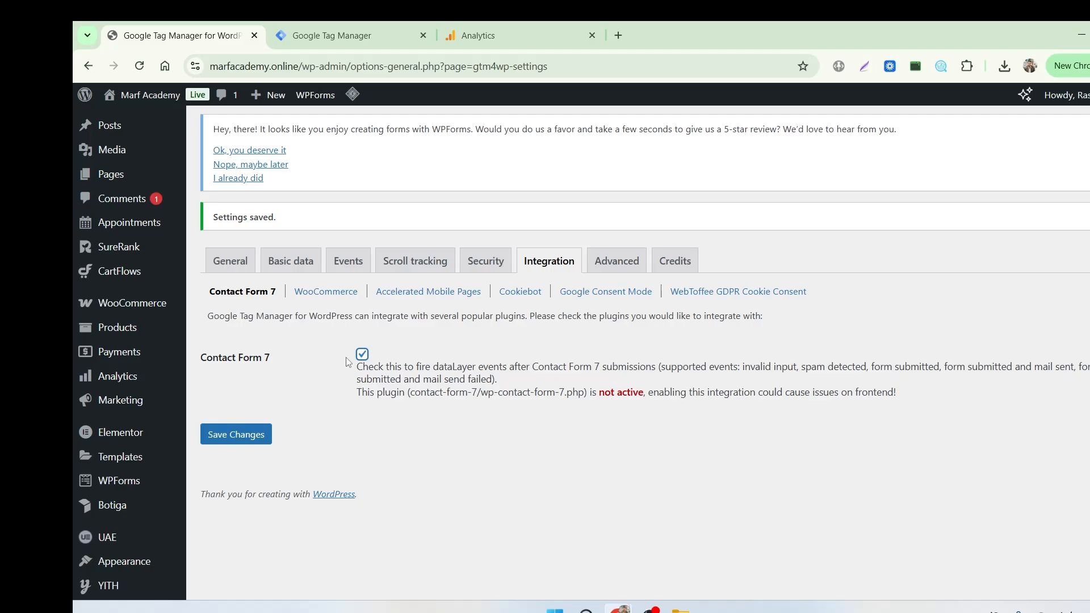
{"action": "left_click", "coordinate": [328, 291]}
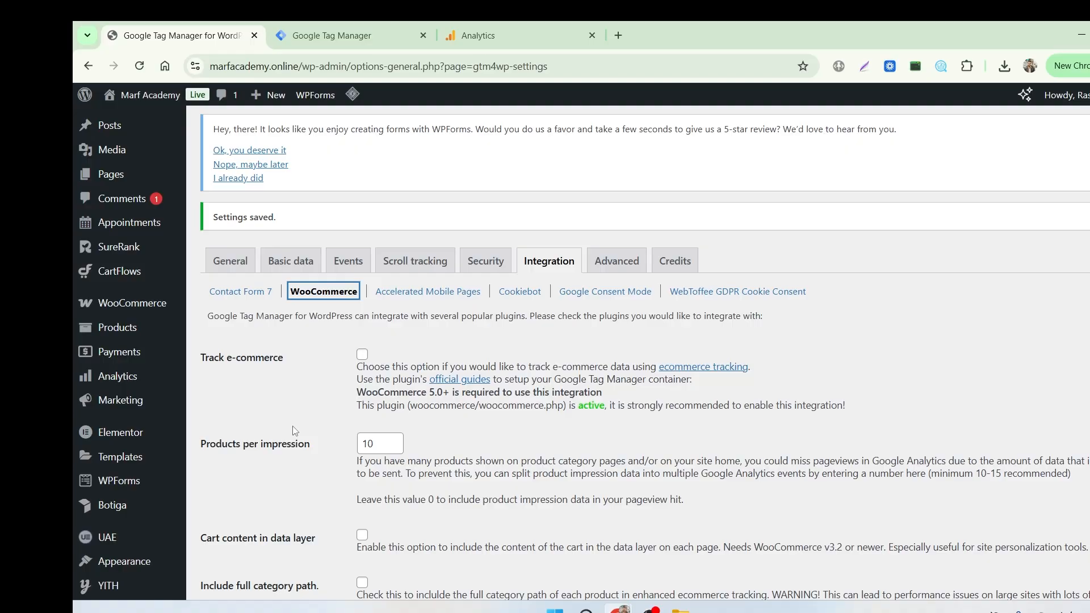
{"action": "left_click", "coordinate": [362, 355]}
Include the WooCommerce cart content, customer data and order data in the data layer
{"action": "scroll", "coordinate": [290, 460], "scroll_direction": "down", "scroll_amount": 1}
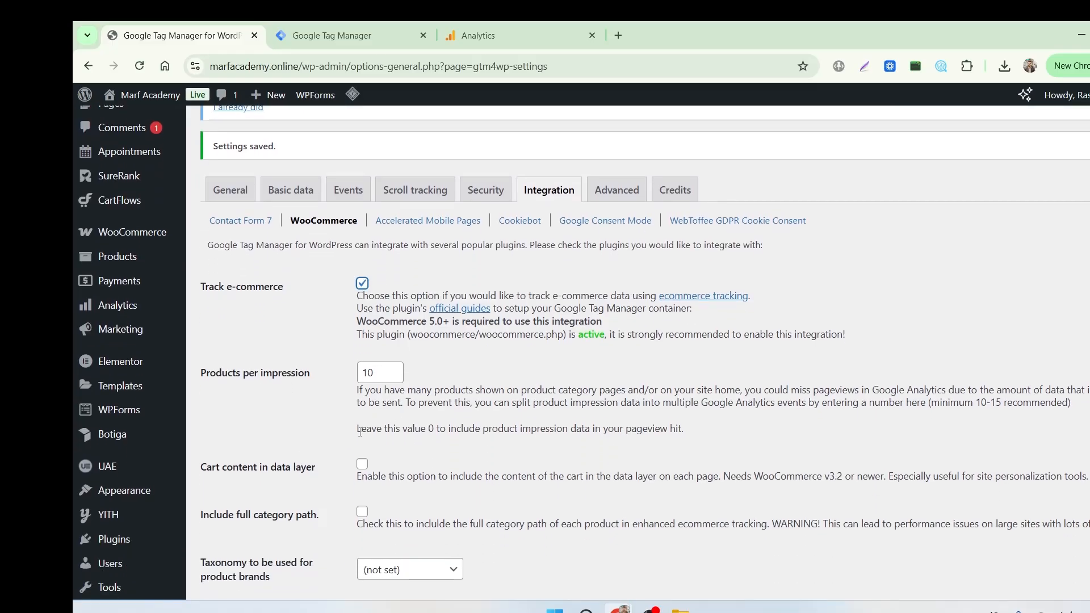
{"action": "scroll", "coordinate": [227, 421], "scroll_direction": "down", "scroll_amount": 1}
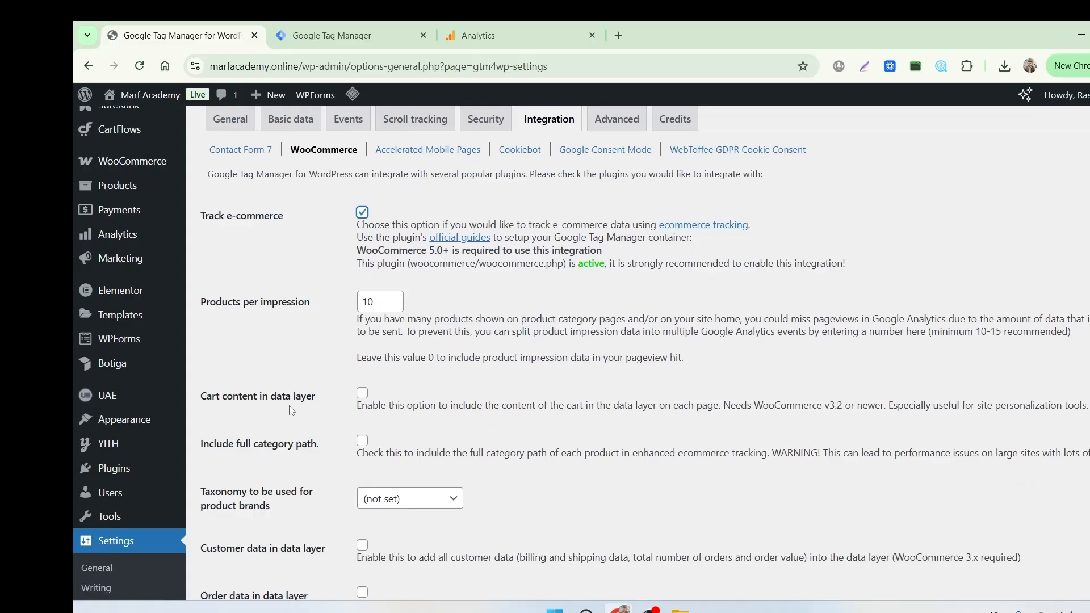
{"action": "left_click", "coordinate": [363, 396]}
{"action": "scroll", "coordinate": [326, 426], "scroll_direction": "down", "scroll_amount": 1}
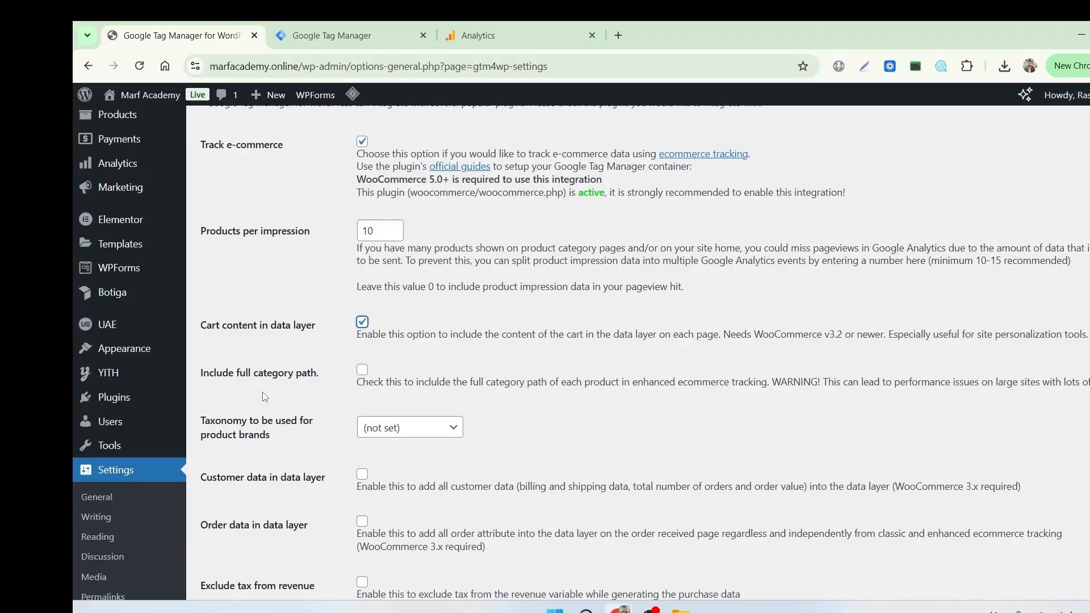
{"action": "scroll", "coordinate": [286, 404], "scroll_direction": "down", "scroll_amount": 2}
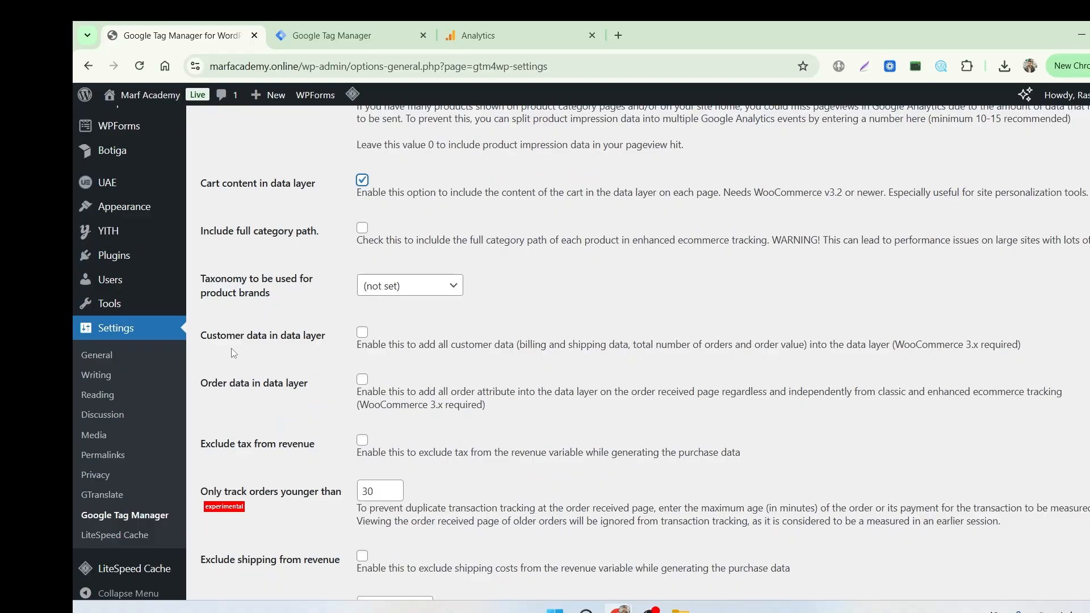
{"action": "left_click", "coordinate": [363, 335]}
{"action": "left_click", "coordinate": [363, 379]}
{"action": "scroll", "coordinate": [317, 397], "scroll_direction": "down", "scroll_amount": 1}
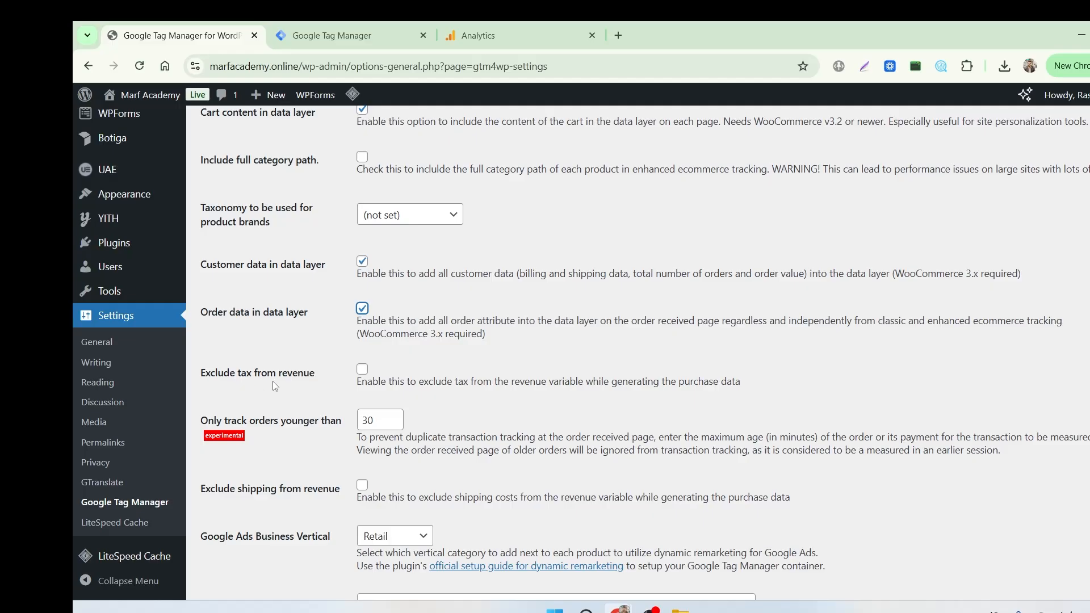
Review the remaining WooCommerce options, from the tax exclusion to the select_item timeout, and save the changes
{"action": "scroll", "coordinate": [297, 392], "scroll_direction": "down", "scroll_amount": 3}
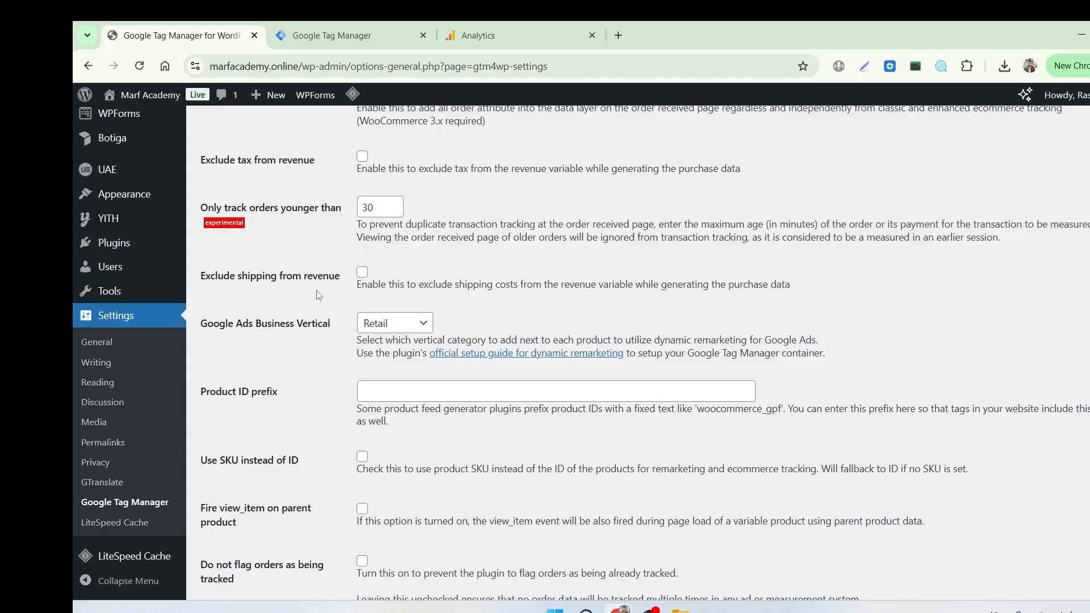
{"action": "scroll", "coordinate": [318, 294], "scroll_direction": "up", "scroll_amount": 2}
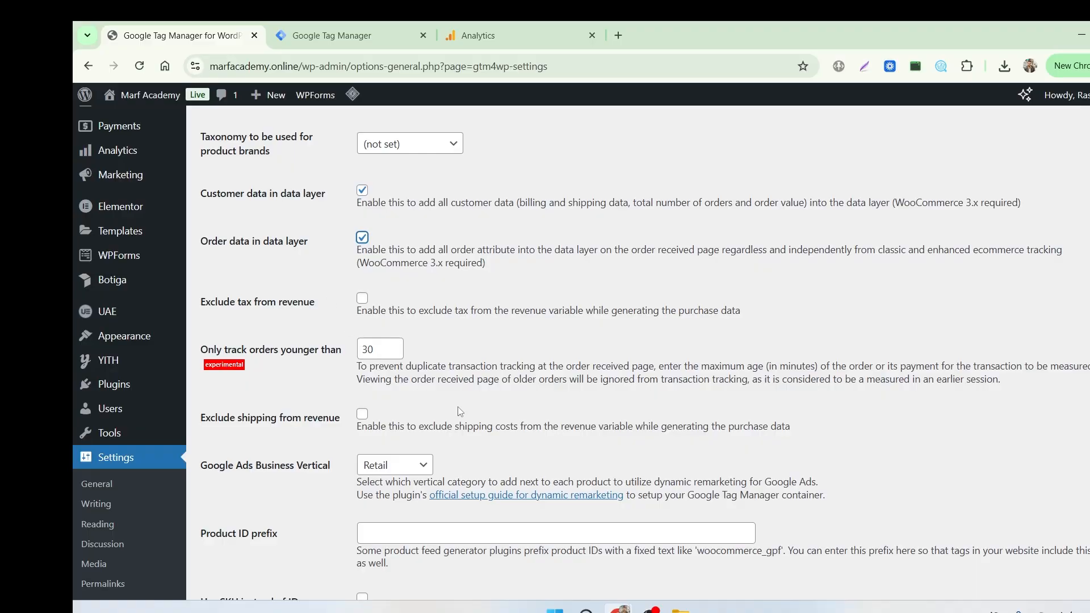
{"action": "scroll", "coordinate": [460, 411], "scroll_direction": "down", "scroll_amount": 1}
{"action": "scroll", "coordinate": [325, 435], "scroll_direction": "down", "scroll_amount": 2}
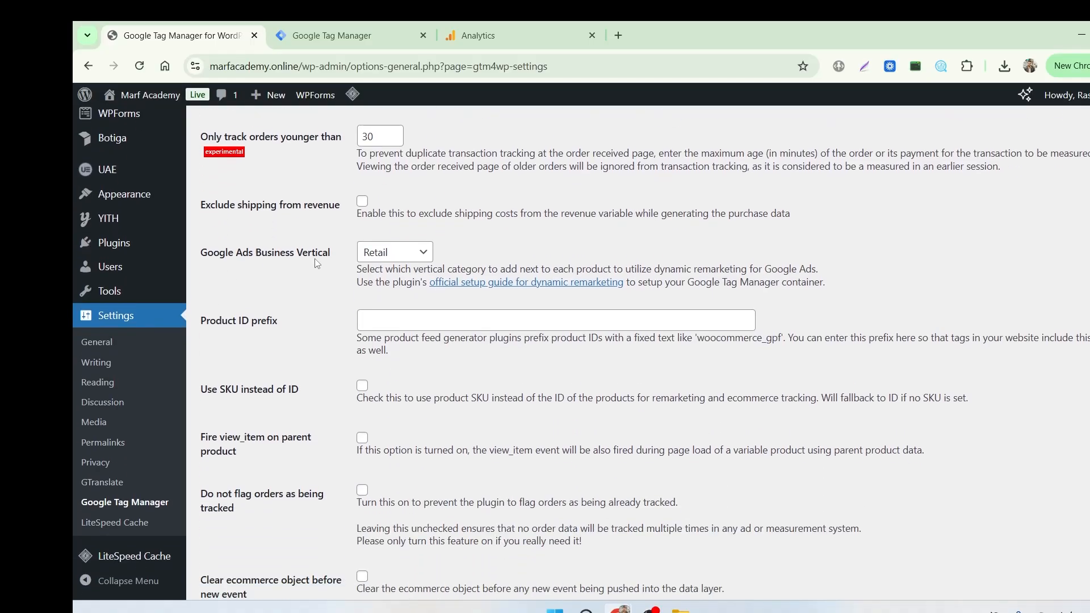
{"action": "scroll", "coordinate": [350, 380], "scroll_direction": "down", "scroll_amount": 1}
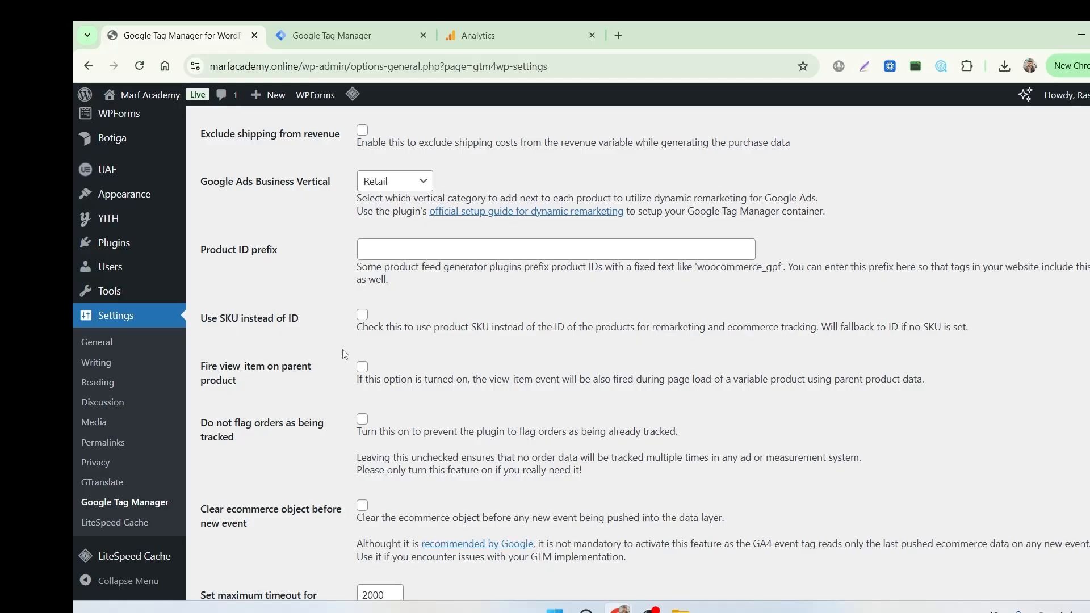
{"action": "scroll", "coordinate": [344, 354], "scroll_direction": "down", "scroll_amount": 2}
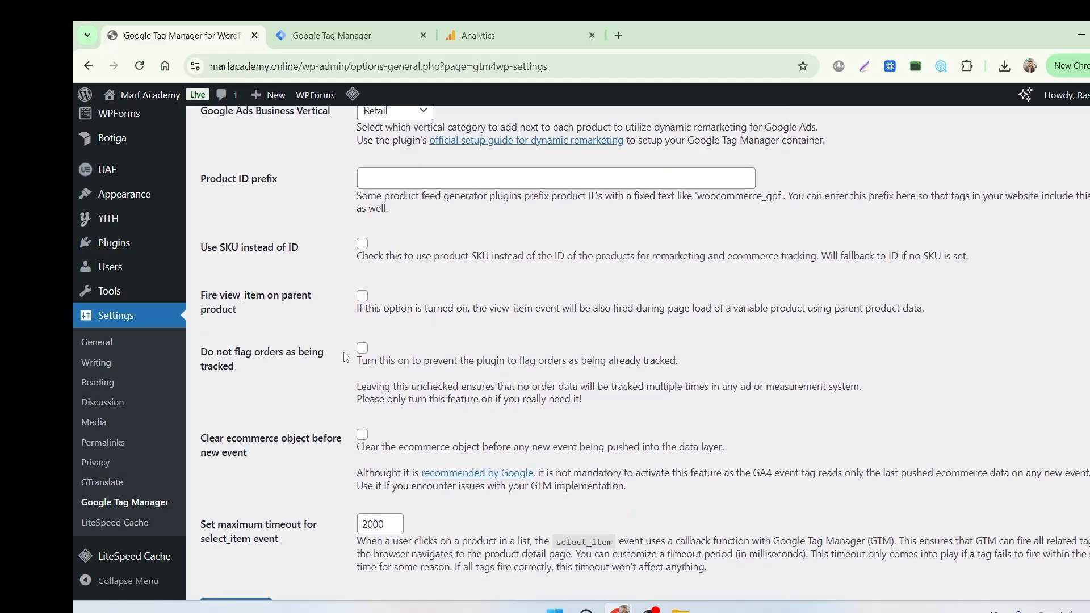
{"action": "scroll", "coordinate": [345, 357], "scroll_direction": "down", "scroll_amount": 1}
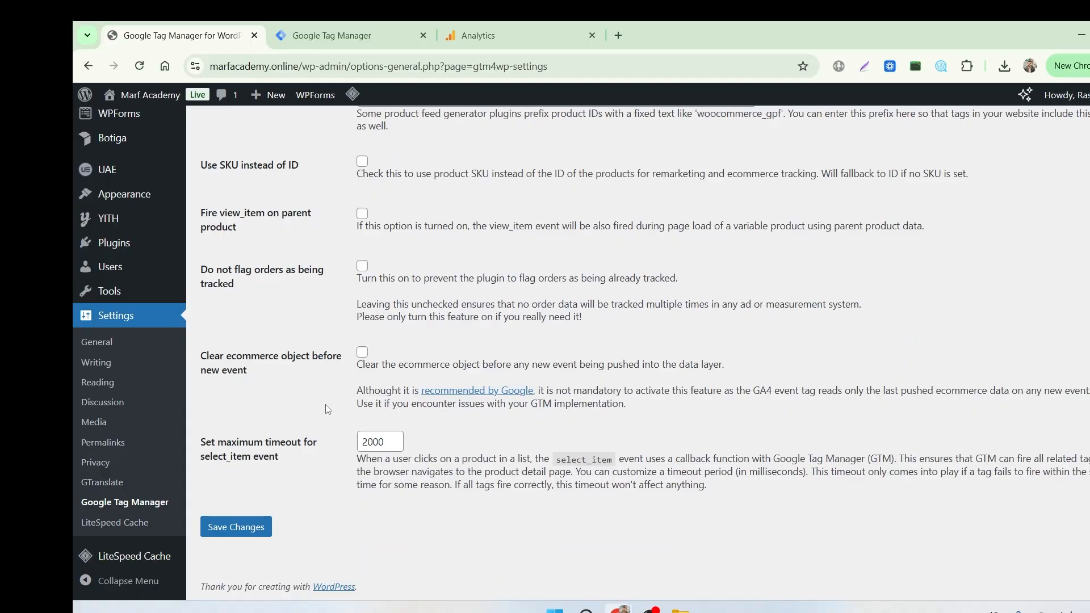
{"action": "left_click", "coordinate": [225, 529]}
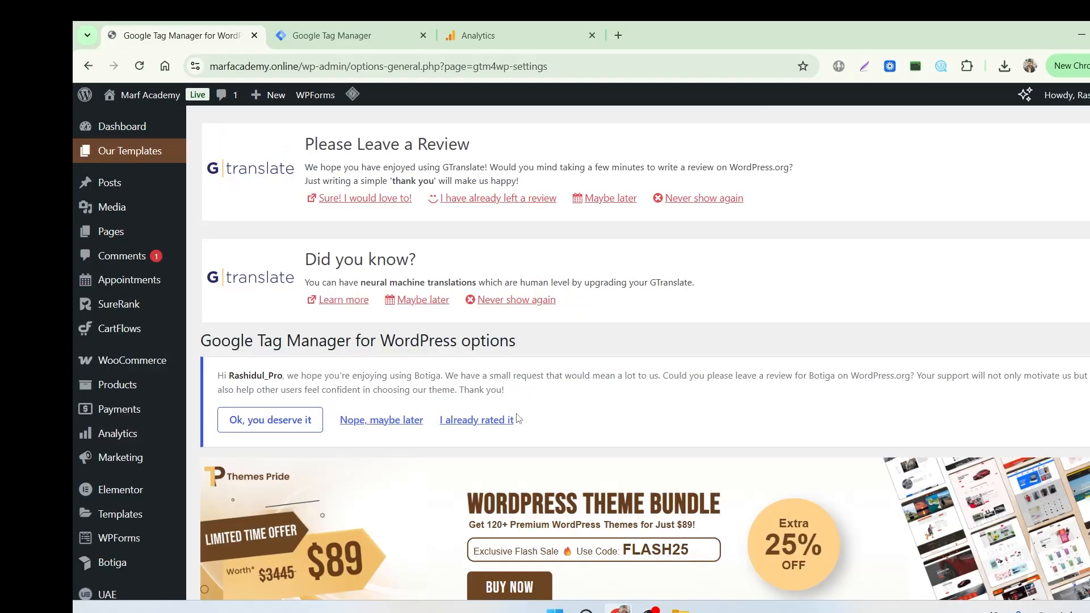
Examine the integration options for Accelerated Mobile Pages, Cookiebot, Google Consent Mode and WebToffee GDPR Cookie Consent
{"action": "scroll", "coordinate": [517, 417], "scroll_direction": "down", "scroll_amount": 10}
{"action": "scroll", "coordinate": [517, 417], "scroll_direction": "up", "scroll_amount": 3}
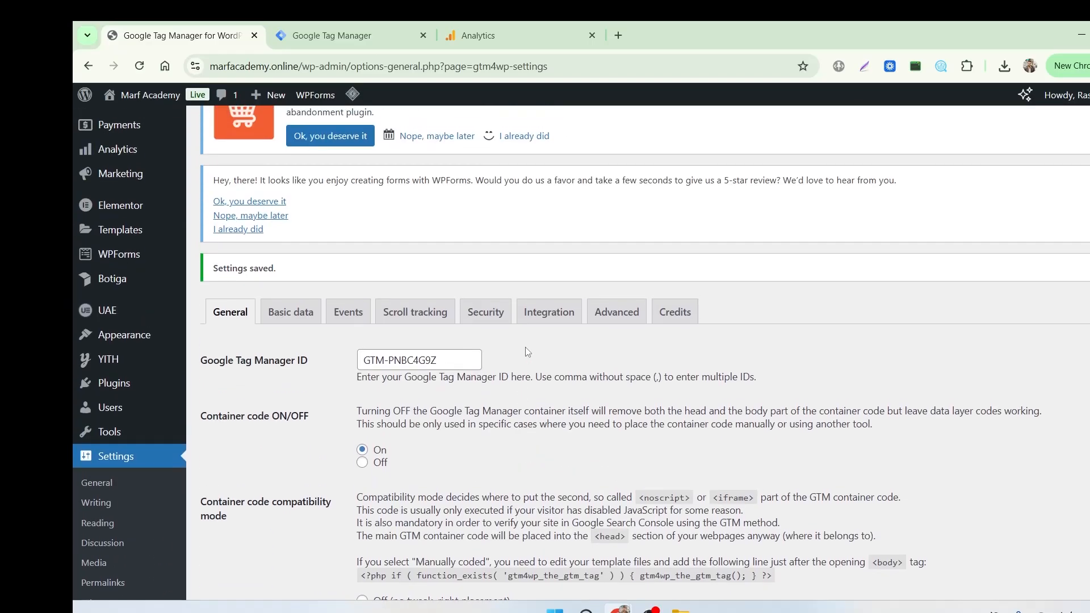
{"action": "left_click", "coordinate": [549, 312]}
{"action": "left_click", "coordinate": [339, 344]}
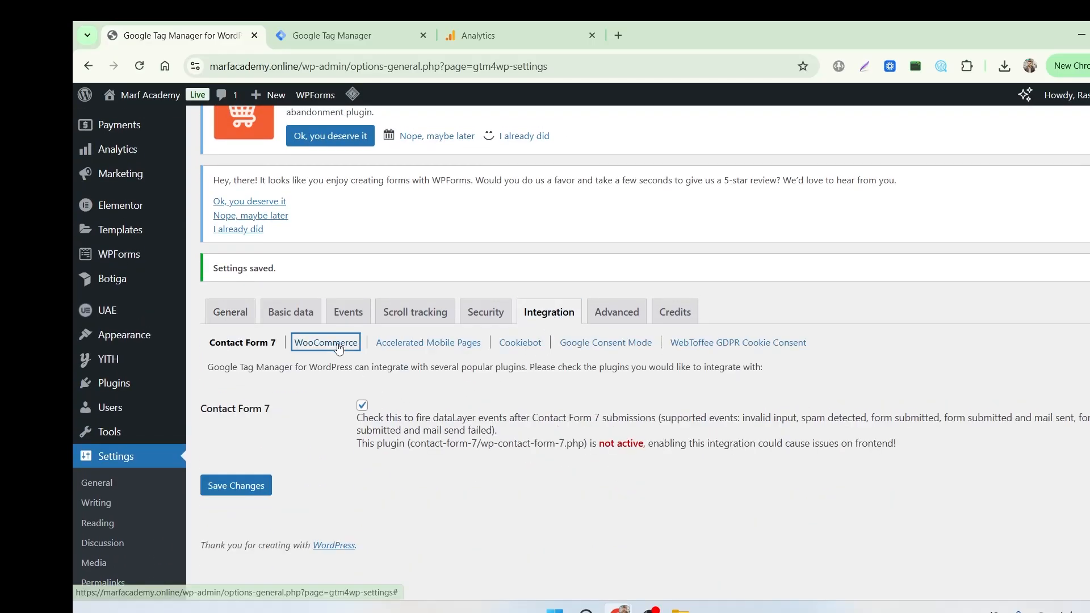
{"action": "left_click", "coordinate": [441, 344]}
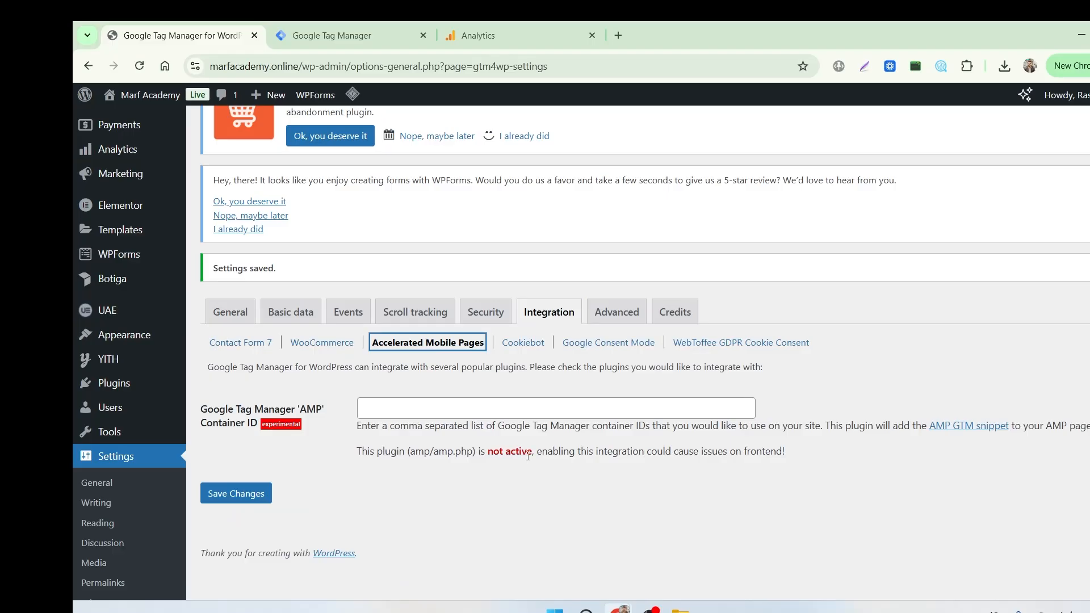
{"action": "left_click", "coordinate": [523, 343]}
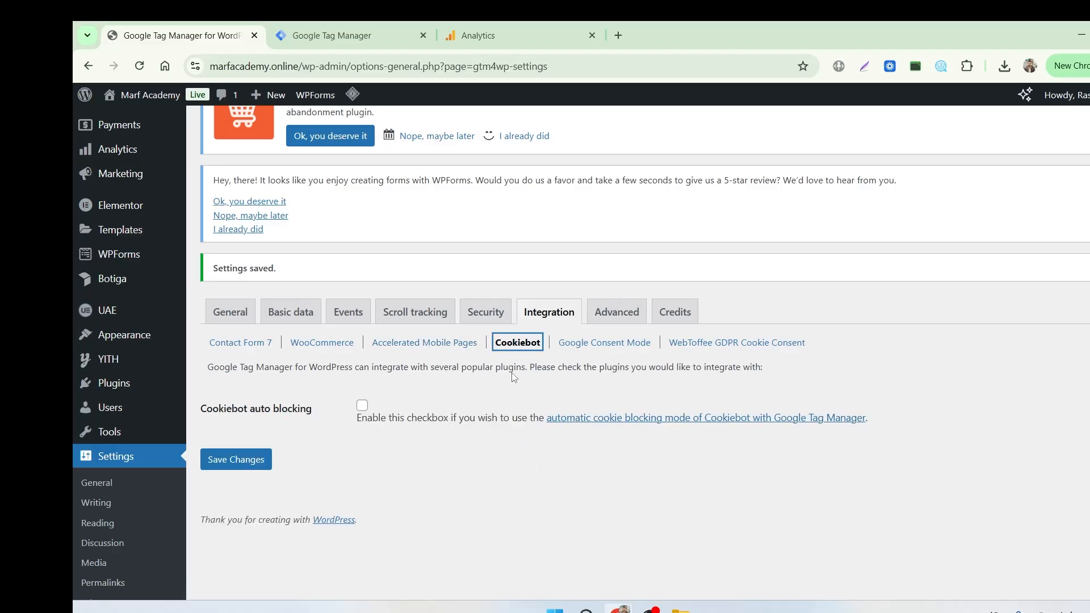
{"action": "left_click", "coordinate": [604, 350]}
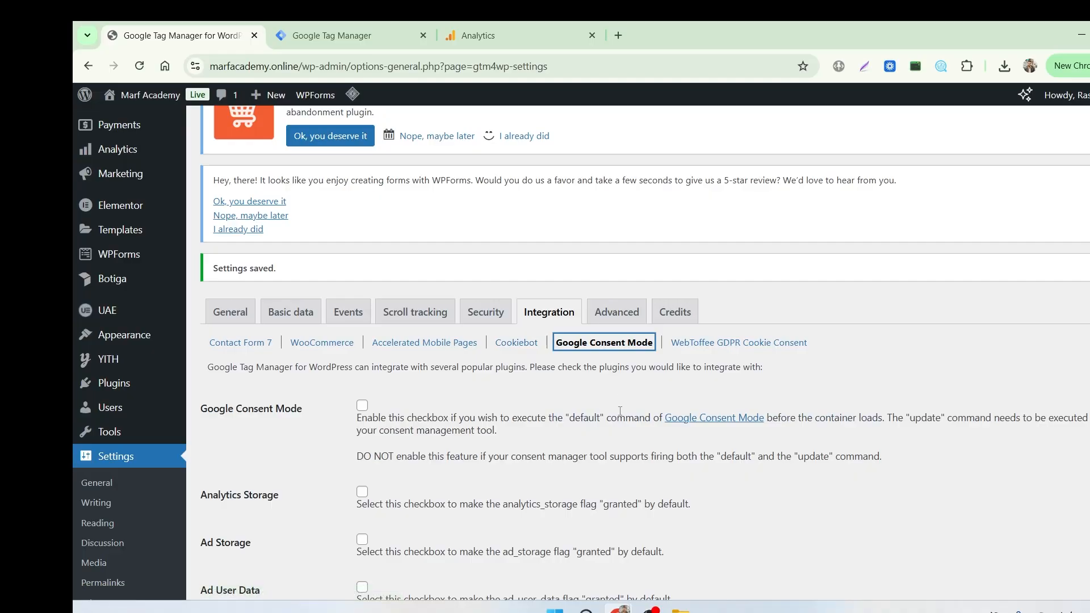
{"action": "scroll", "coordinate": [611, 431], "scroll_direction": "down", "scroll_amount": 1}
{"action": "scroll", "coordinate": [586, 423], "scroll_direction": "down", "scroll_amount": 5}
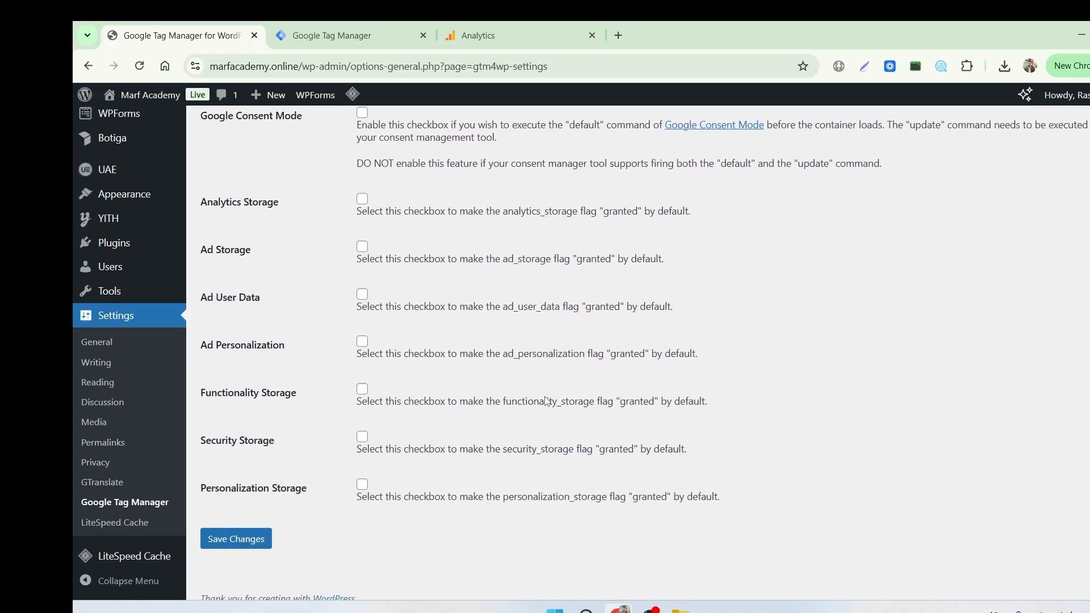
{"action": "scroll", "coordinate": [543, 401], "scroll_direction": "up", "scroll_amount": 5}
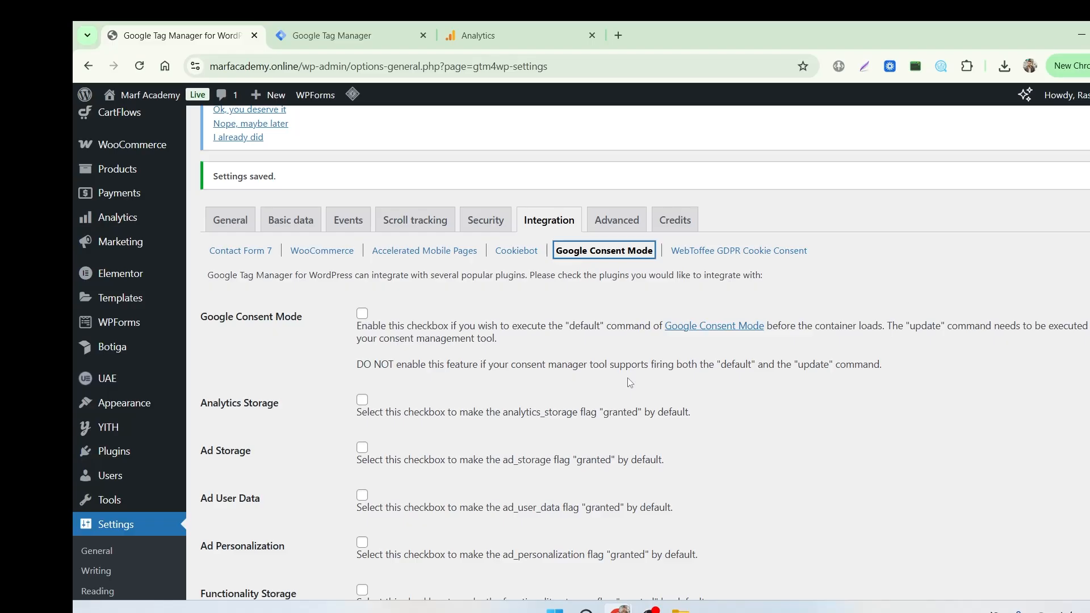
{"action": "left_click", "coordinate": [723, 257]}
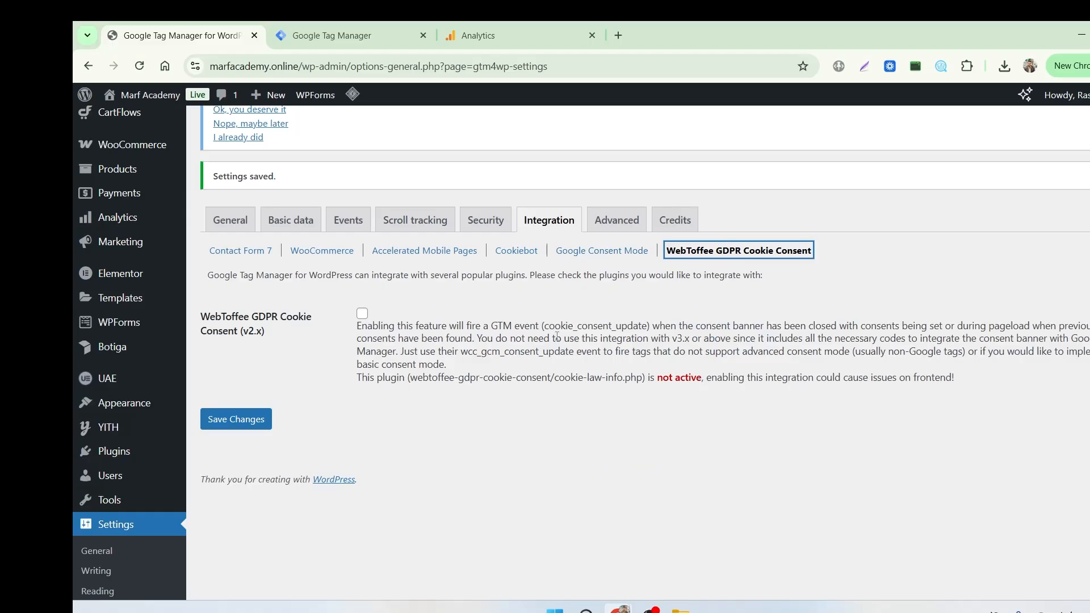
Review the plugin's advanced options and author credits, and save the settings
{"action": "left_click", "coordinate": [616, 222]}
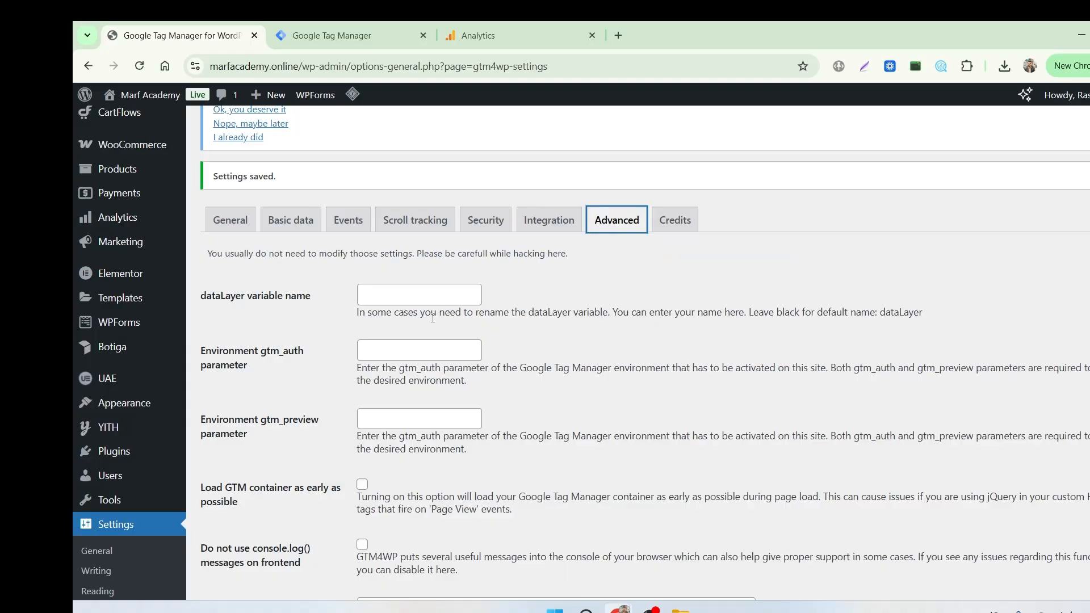
{"action": "scroll", "coordinate": [409, 316], "scroll_direction": "down", "scroll_amount": 1}
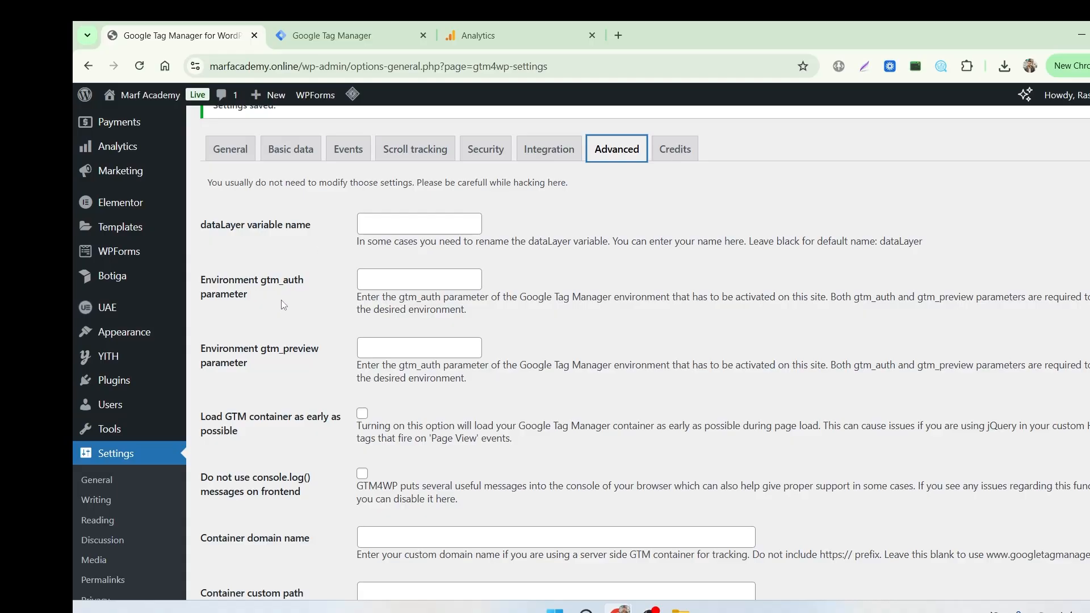
{"action": "scroll", "coordinate": [288, 323], "scroll_direction": "down", "scroll_amount": 3}
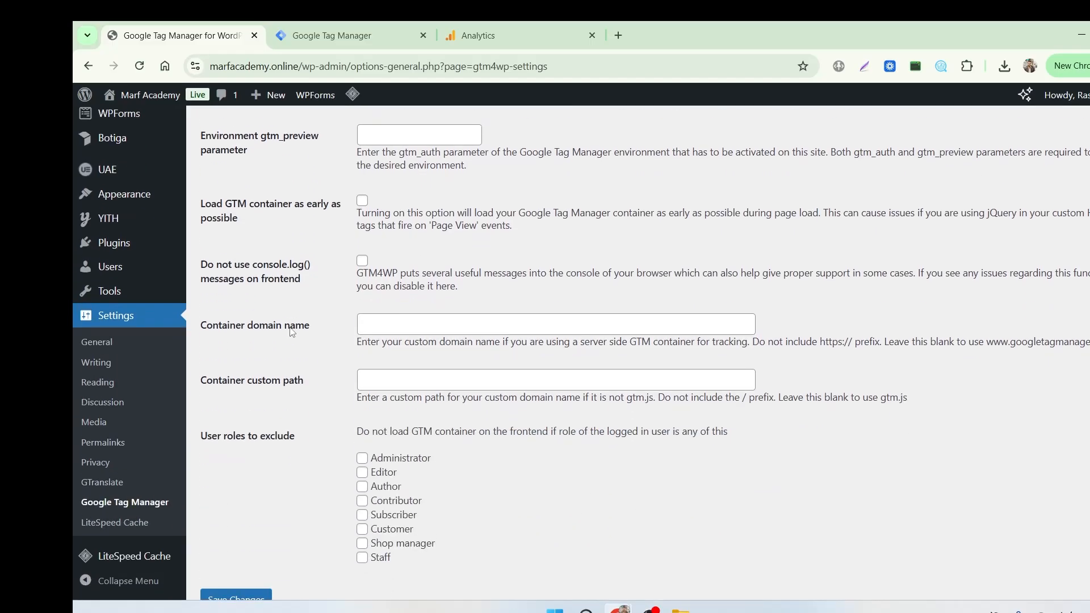
{"action": "scroll", "coordinate": [291, 332], "scroll_direction": "up", "scroll_amount": 4}
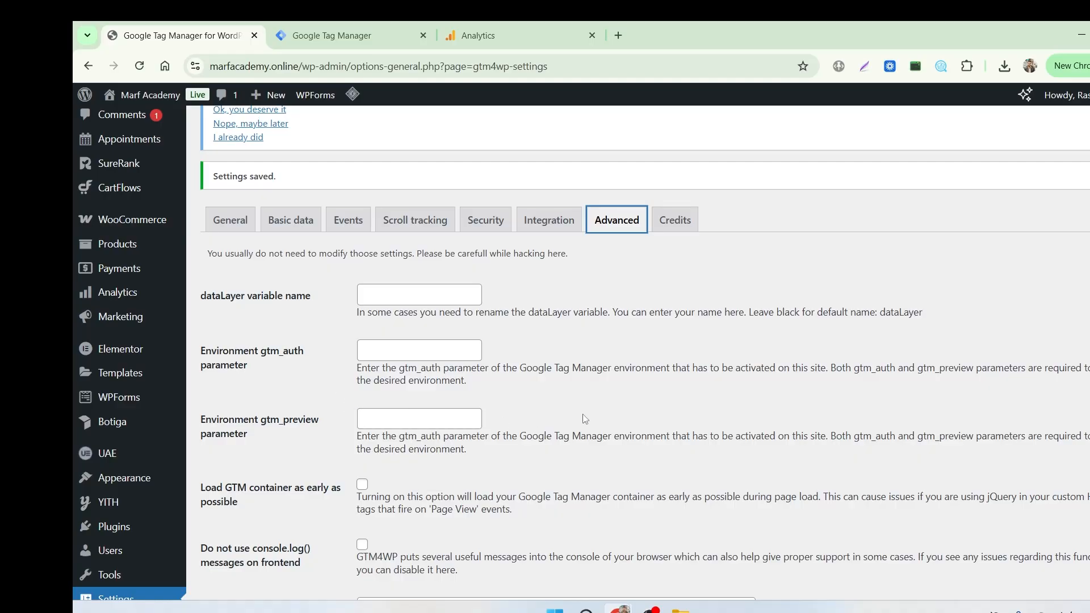
{"action": "left_click", "coordinate": [675, 221]}
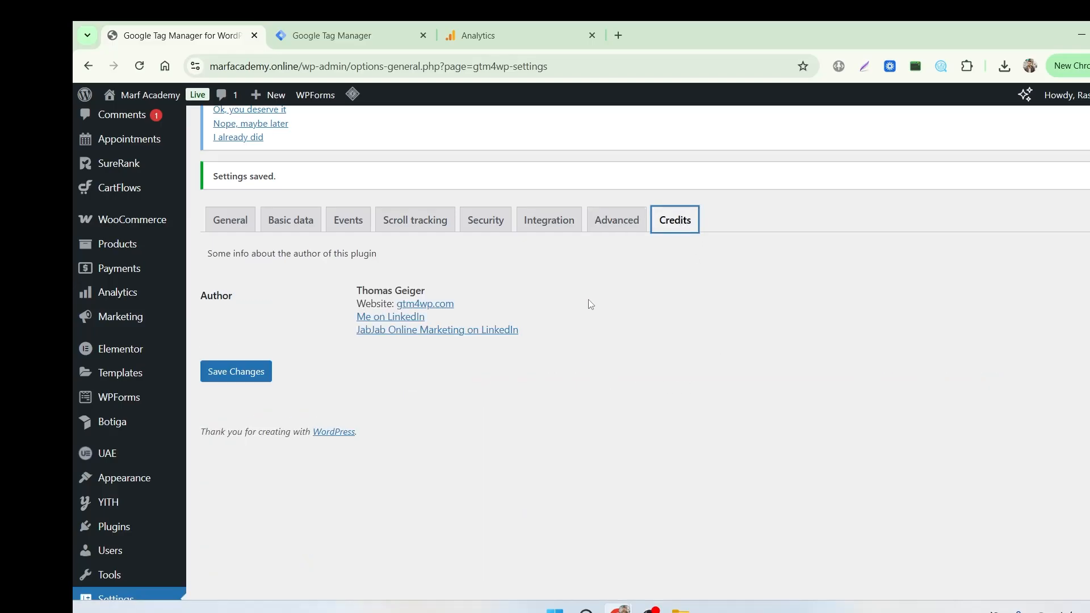
{"action": "left_click", "coordinate": [237, 371]}
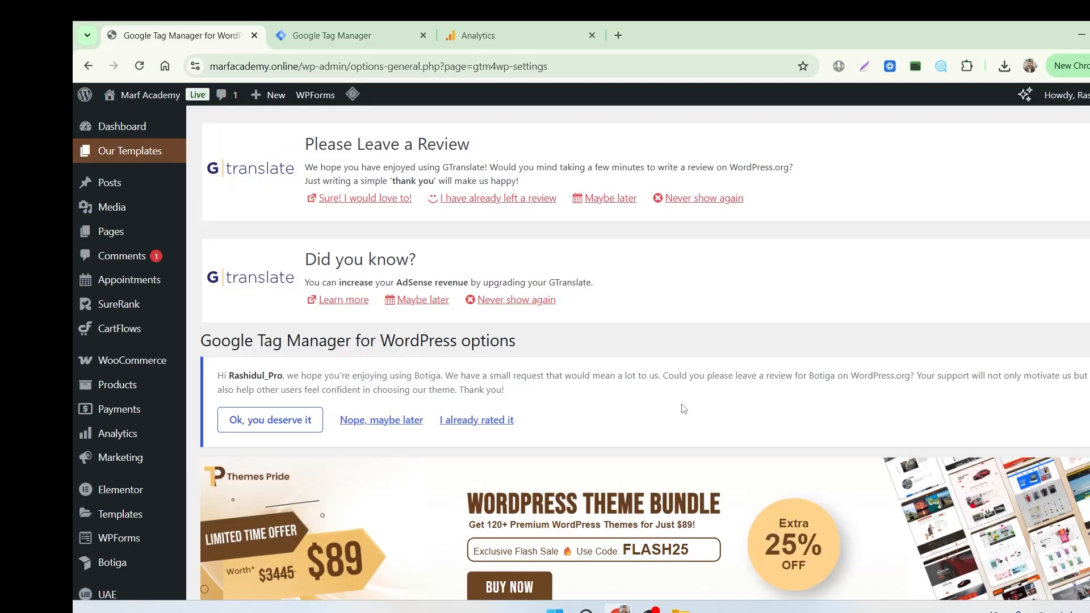
{"action": "scroll", "coordinate": [671, 313], "scroll_direction": "down", "scroll_amount": 5}
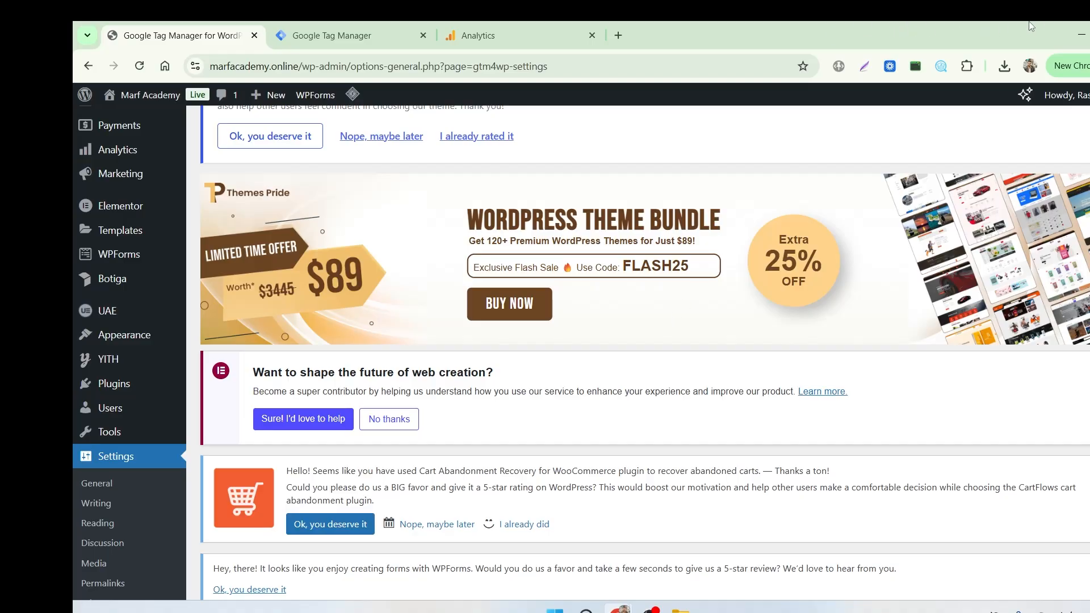
Switch to Google Tag Manager and start a new tag in the container, using the Google Analytics type Google Tag
{"action": "left_click", "coordinate": [330, 37]}
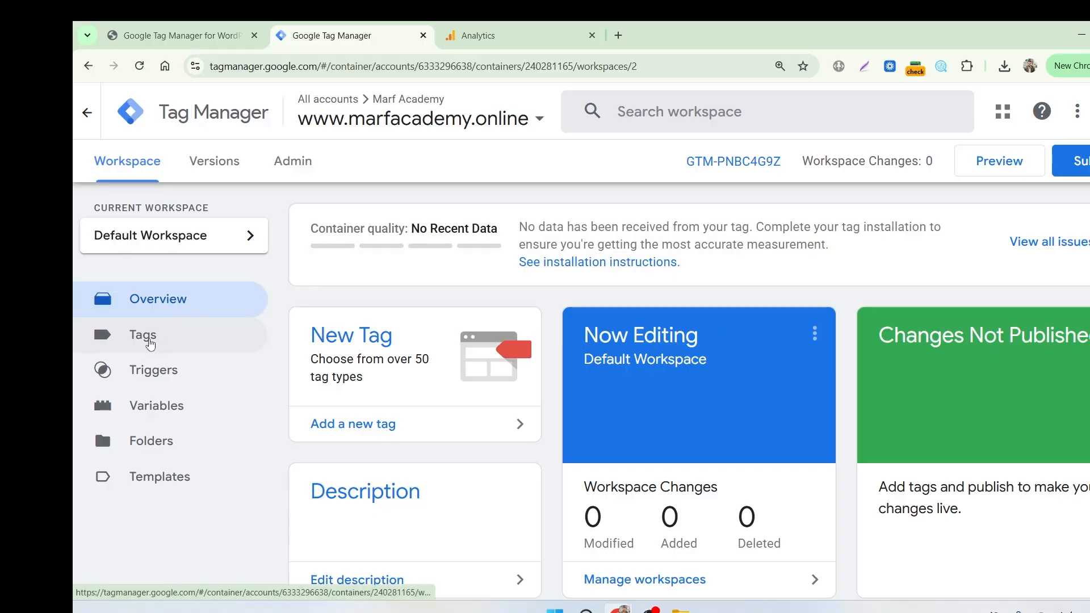
{"action": "left_click", "coordinate": [154, 339]}
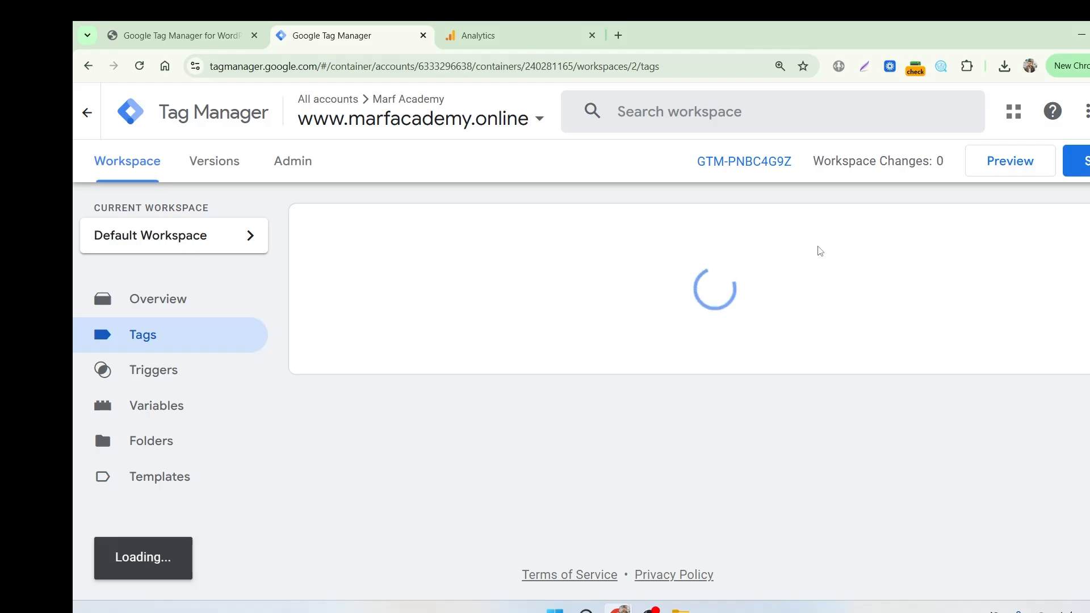
{"action": "left_click", "coordinate": [1078, 229]}
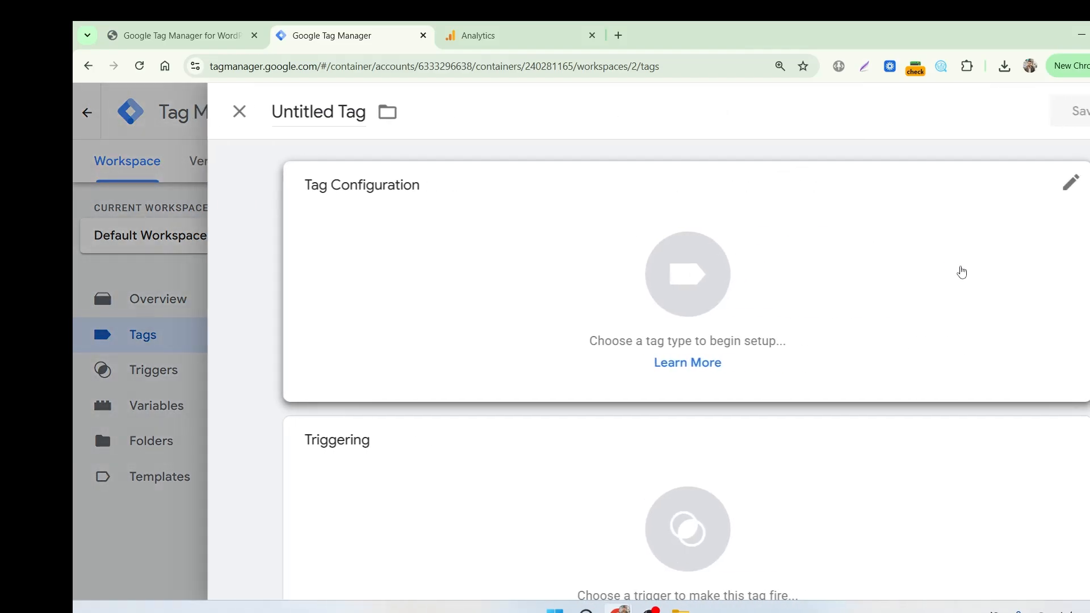
{"action": "left_click", "coordinate": [986, 248]}
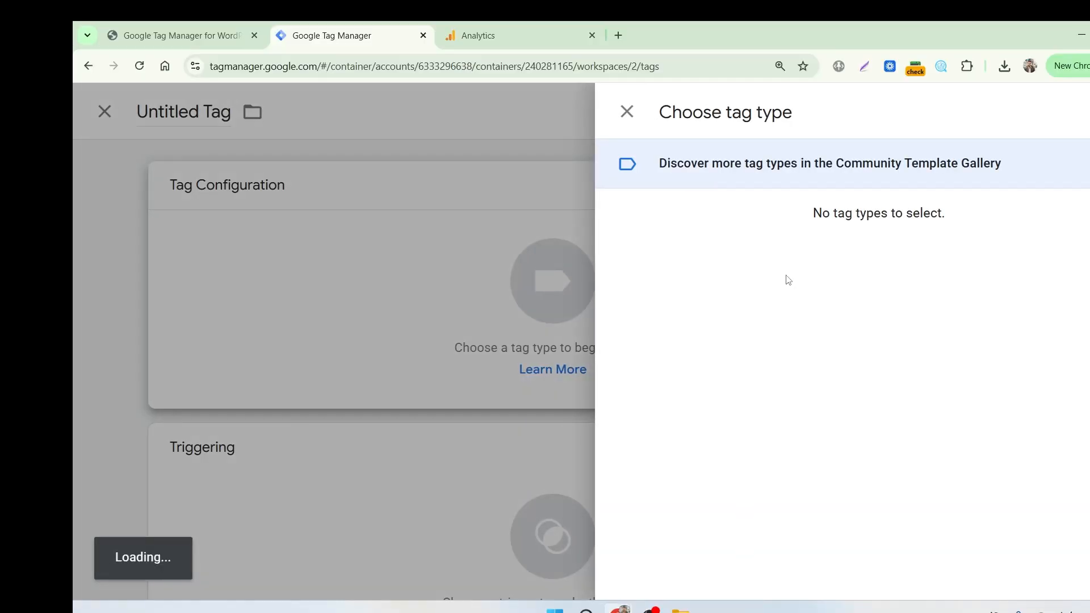
{"action": "left_click", "coordinate": [884, 270]}
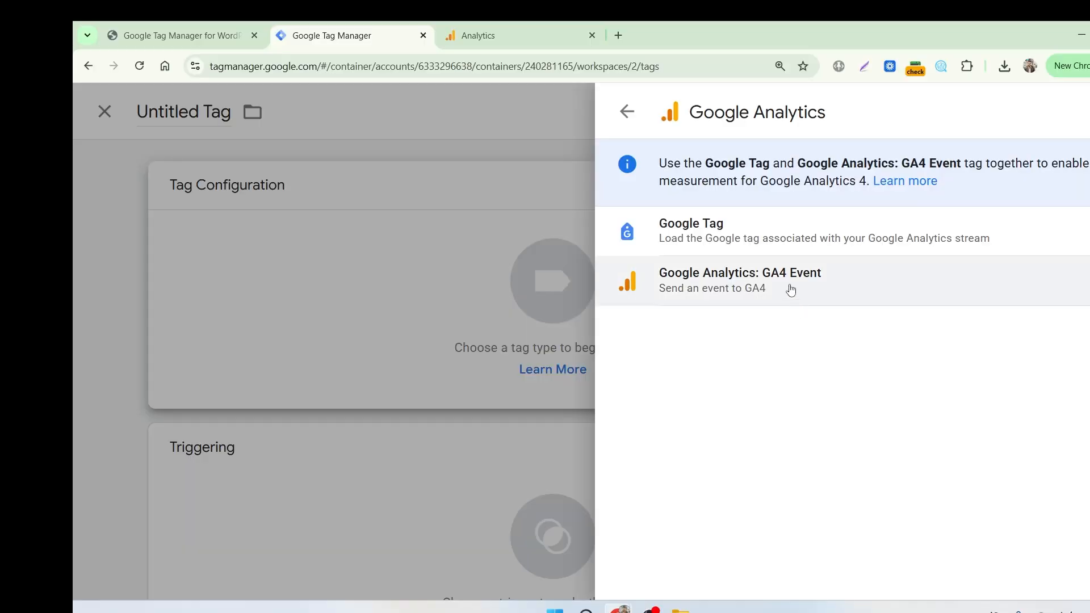
{"action": "left_click", "coordinate": [761, 230]}
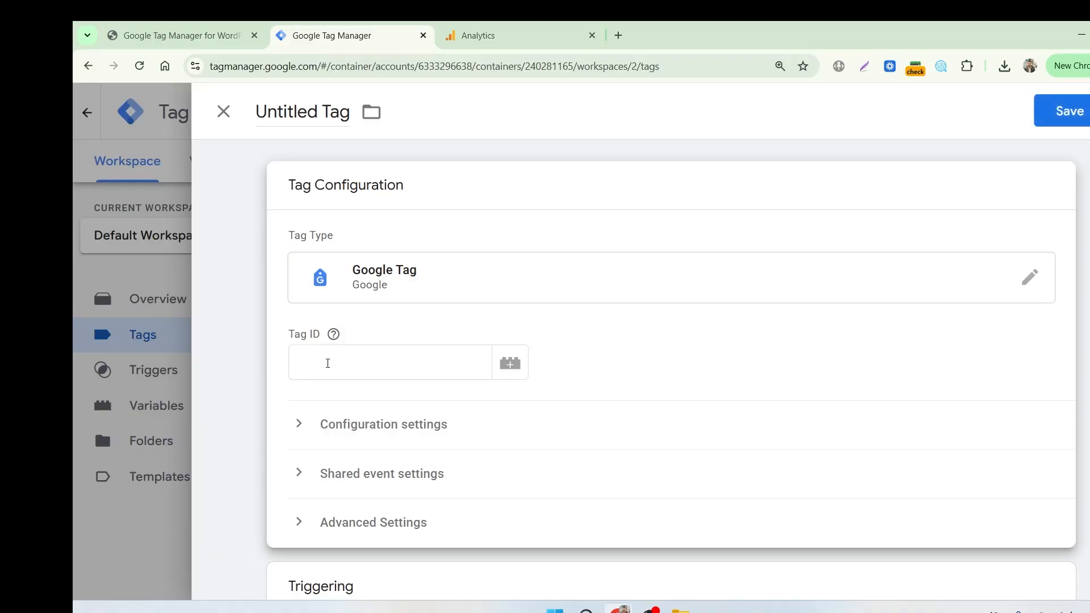
Switch to Google Analytics, start creating a new account, and enter an account name for Marf Academy
{"action": "left_click", "coordinate": [475, 35]}
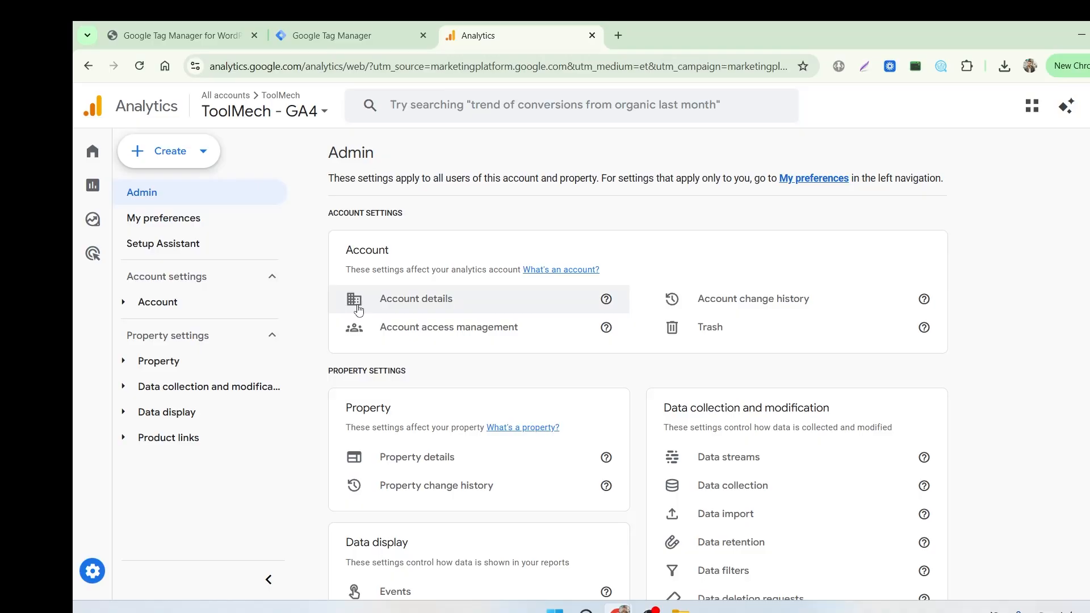
{"action": "left_click", "coordinate": [177, 158]}
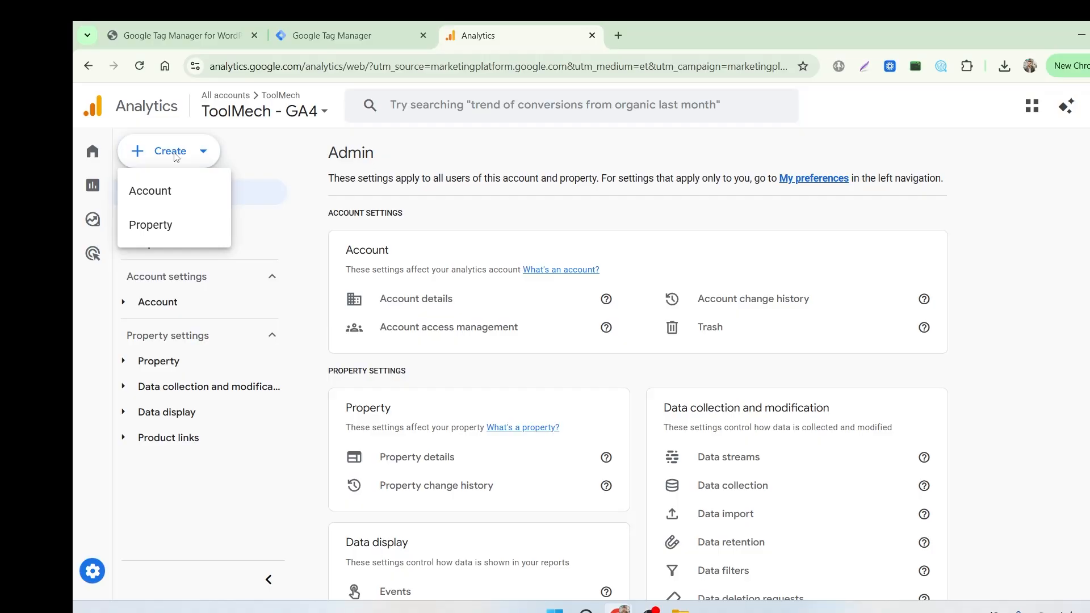
{"action": "left_click", "coordinate": [151, 192]}
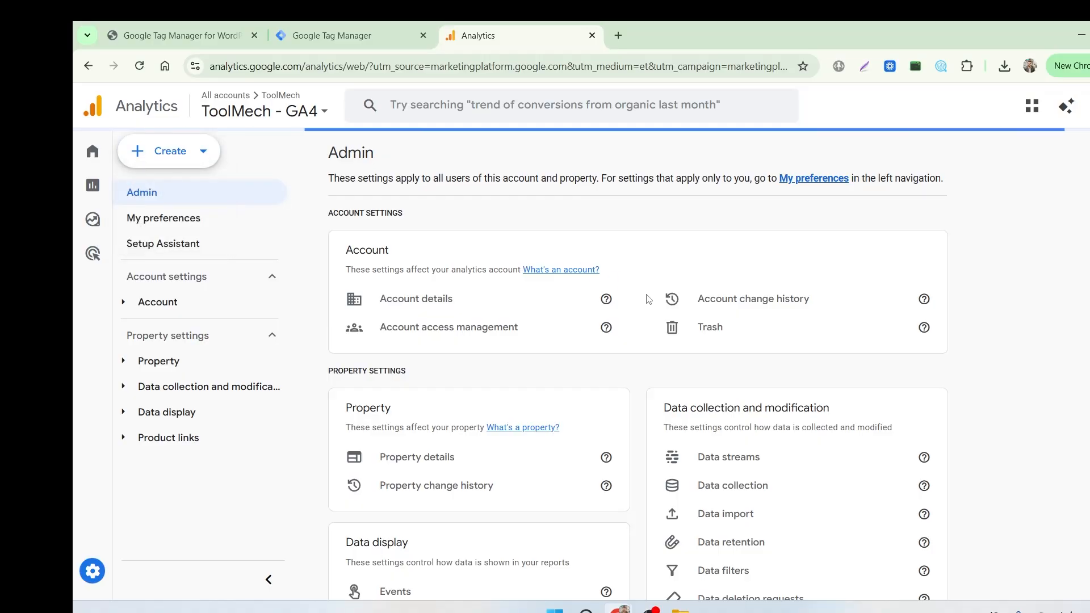
{"action": "scroll", "coordinate": [477, 326], "scroll_direction": "down", "scroll_amount": 5}
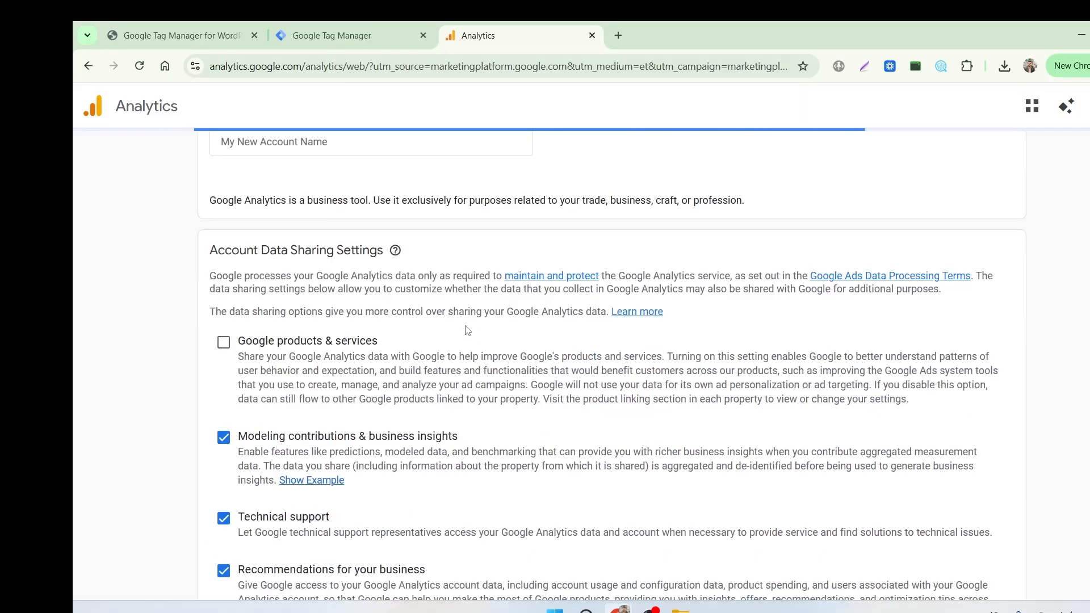
{"action": "scroll", "coordinate": [467, 330], "scroll_direction": "up", "scroll_amount": 3}
{"action": "left_click", "coordinate": [264, 284]}
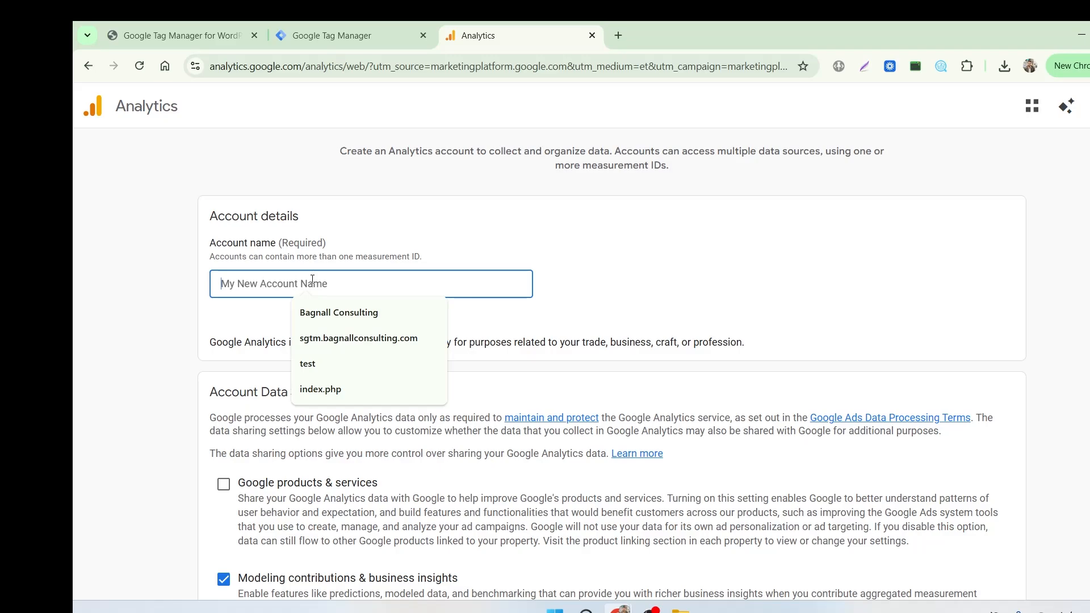
{"action": "type", "text": "marf"}
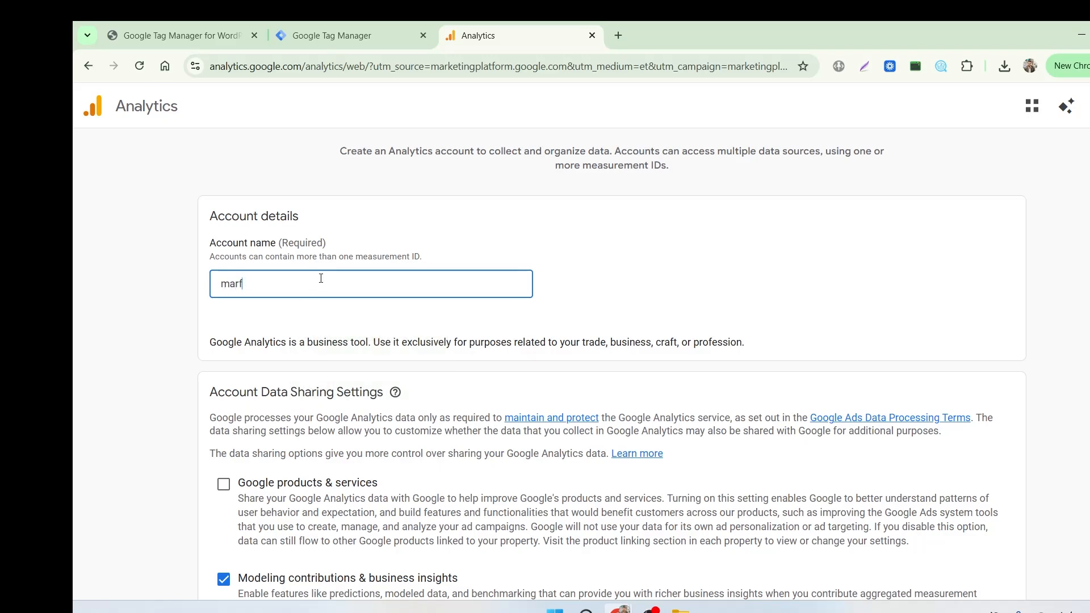
{"action": "key", "text": "BackSpace"}
{"action": "key", "text": "BackSpace"}
{"action": "type", "text": "M"}
Enable data sharing with Google products & services for the new account and continue to property creation
{"action": "scroll", "coordinate": [381, 289], "scroll_direction": "down", "scroll_amount": 3}
{"action": "left_click", "coordinate": [223, 342]}
{"action": "scroll", "coordinate": [415, 380], "scroll_direction": "down", "scroll_amount": 1}
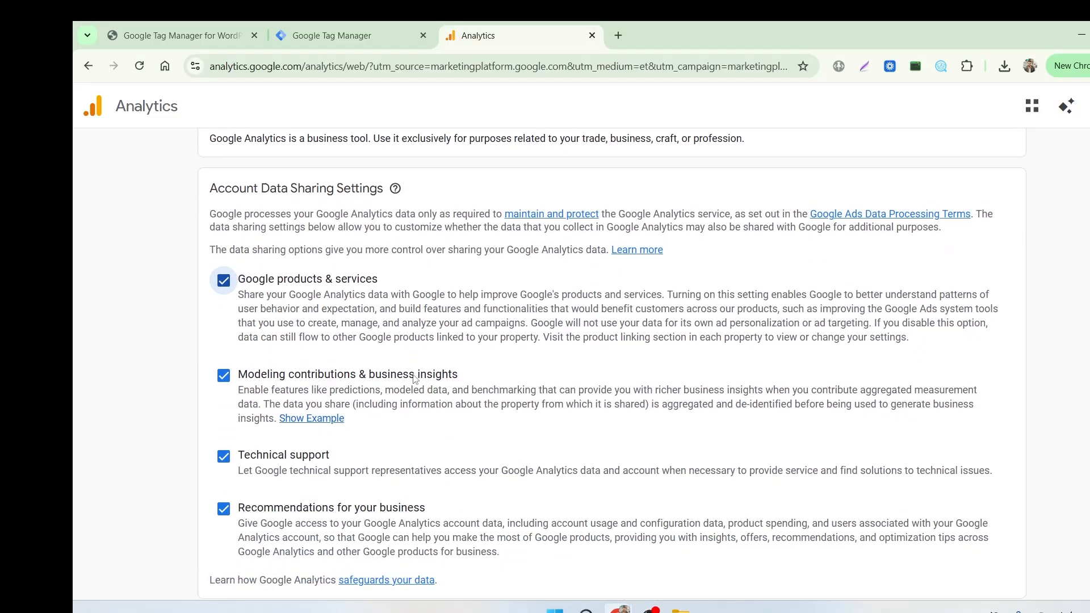
{"action": "scroll", "coordinate": [415, 380], "scroll_direction": "down", "scroll_amount": 2}
{"action": "scroll", "coordinate": [418, 385], "scroll_direction": "up", "scroll_amount": 1}
{"action": "scroll", "coordinate": [418, 385], "scroll_direction": "down", "scroll_amount": 1}
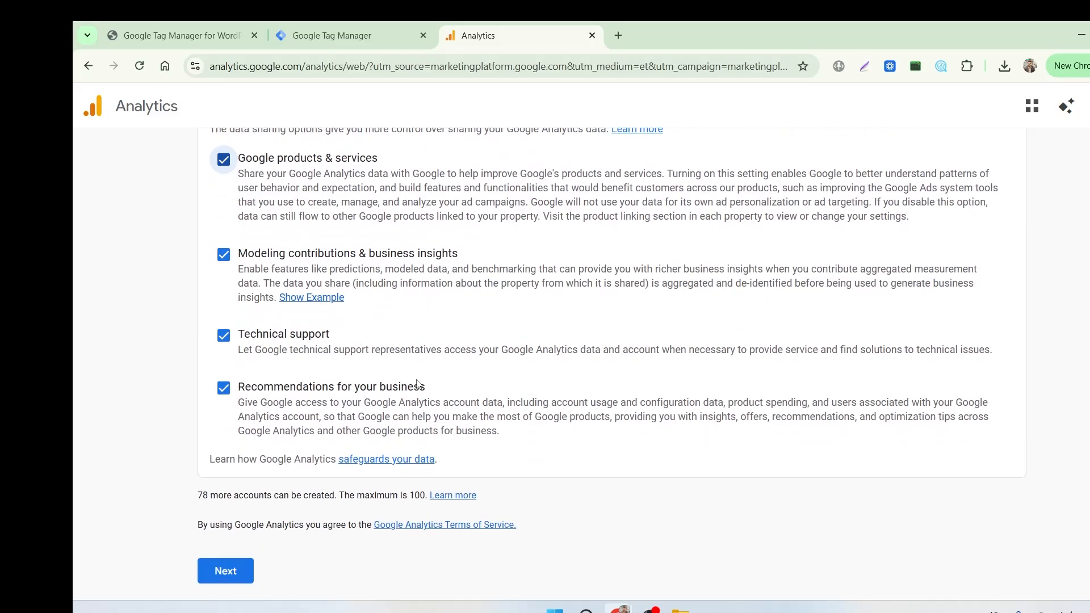
{"action": "left_click", "coordinate": [226, 572]}
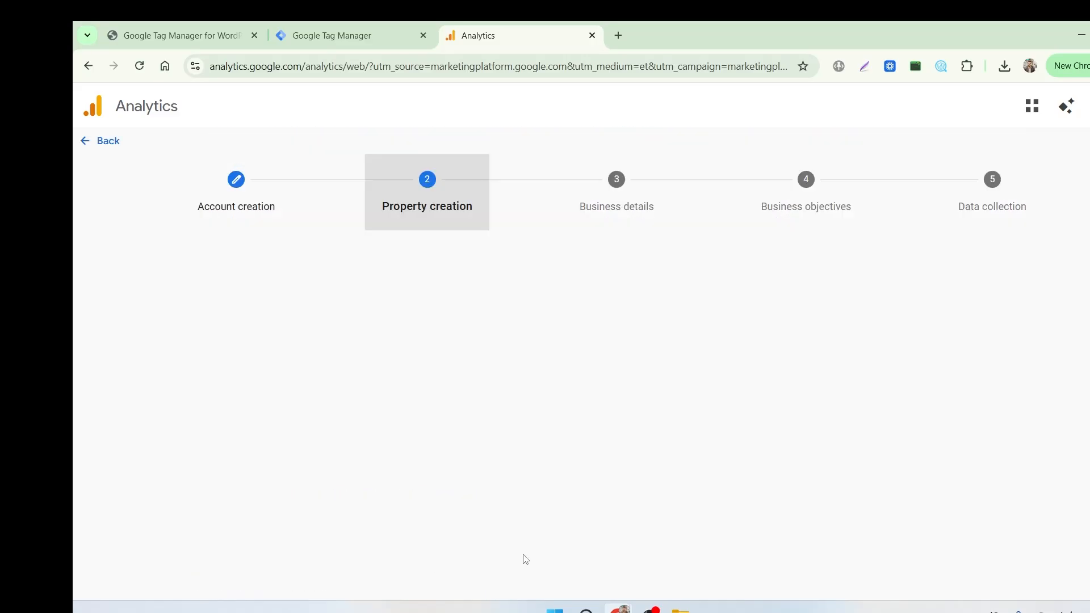
Name the property Marf Academy and continue to the business details
{"action": "left_click", "coordinate": [435, 425]}
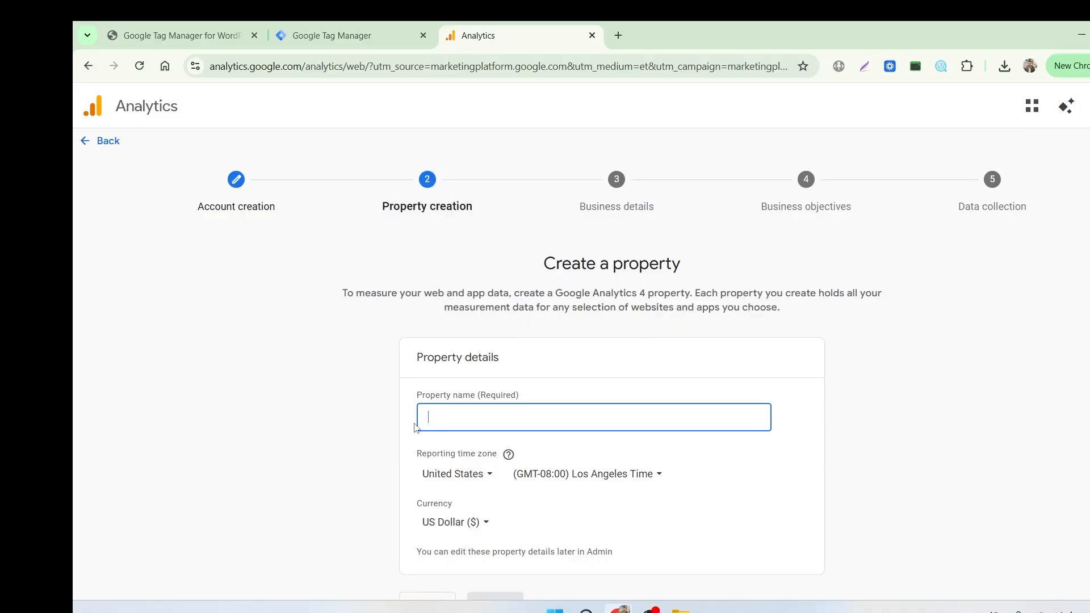
{"action": "type", "text": "Marf Aca"}
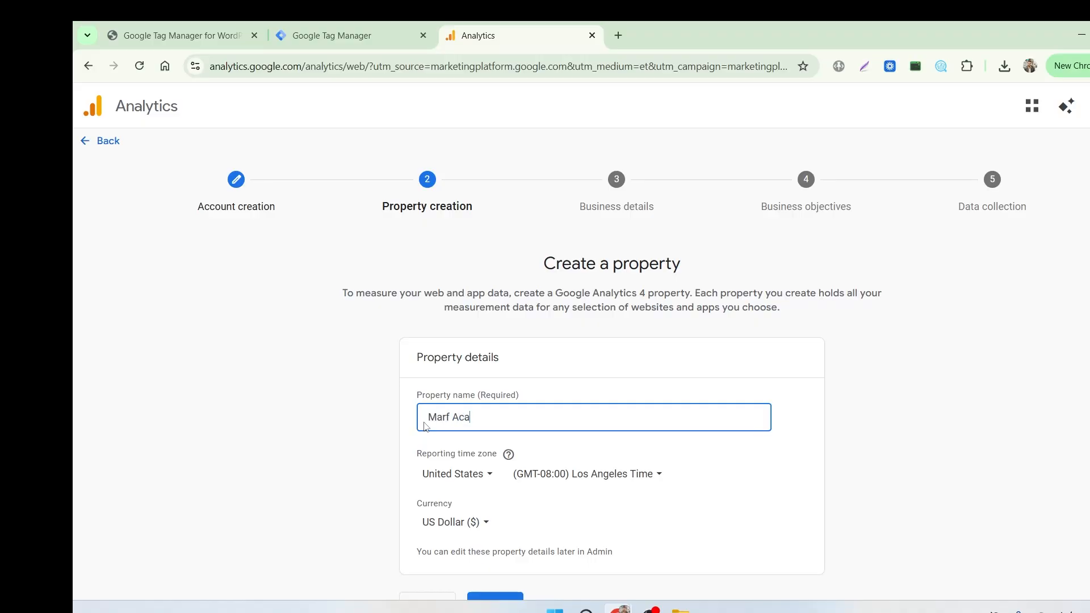
{"action": "type", "text": "demy"}
{"action": "scroll", "coordinate": [284, 379], "scroll_direction": "down", "scroll_amount": 1}
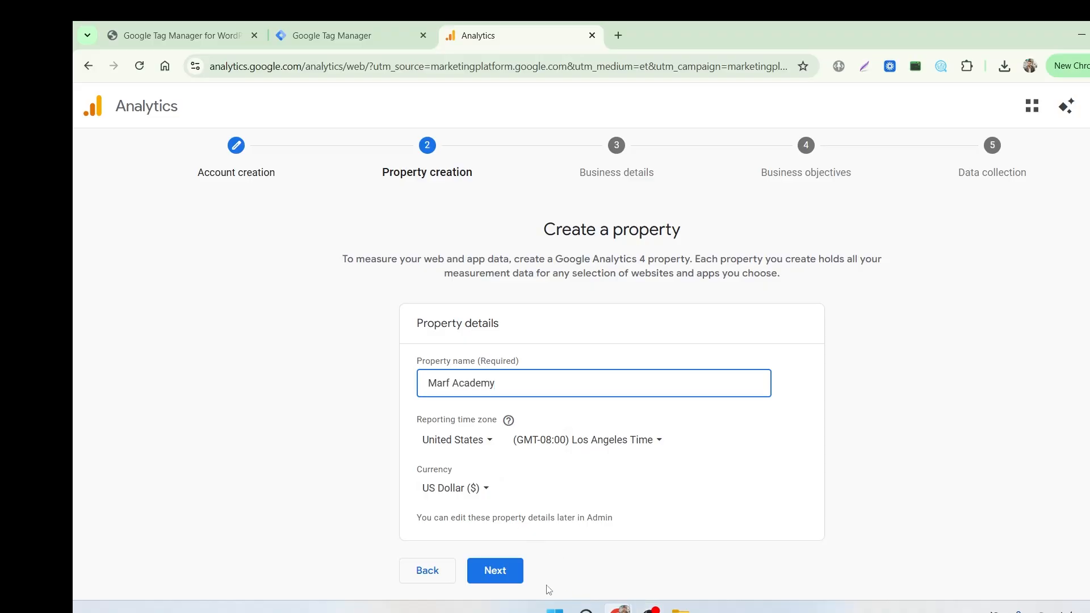
{"action": "left_click", "coordinate": [495, 574]}
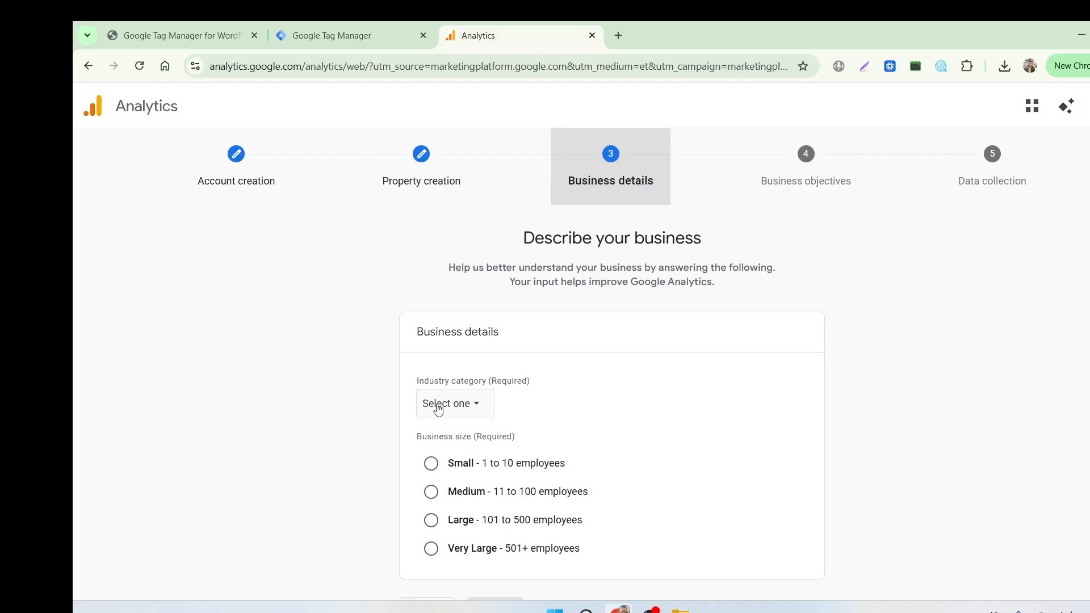
Set the business size to Small and the industry category to Computers & Electronics, and continue to the business objectives
{"action": "left_click", "coordinate": [431, 463]}
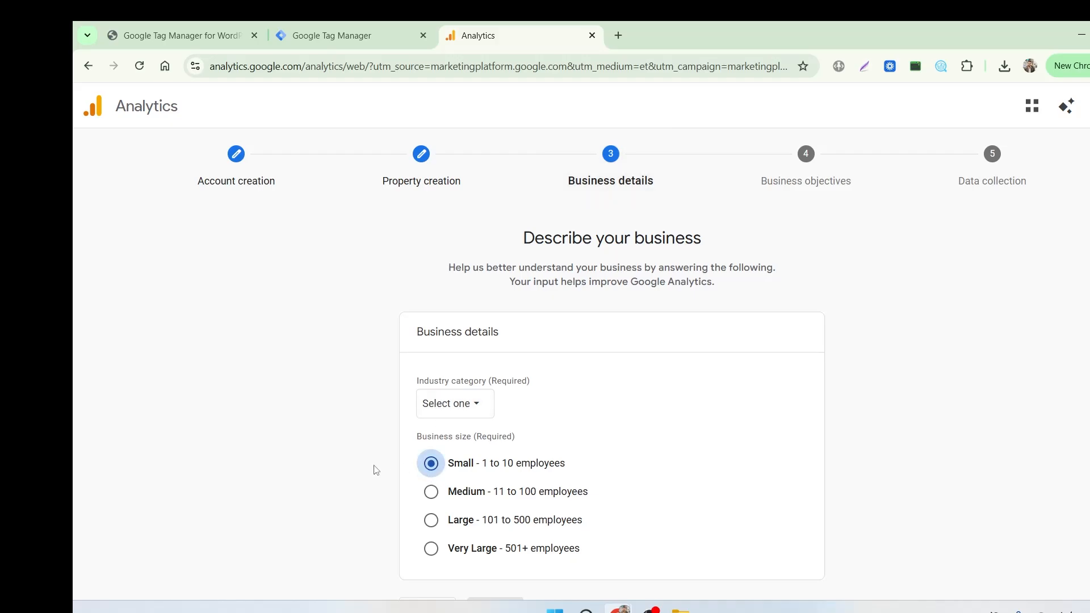
{"action": "left_click", "coordinate": [437, 410]}
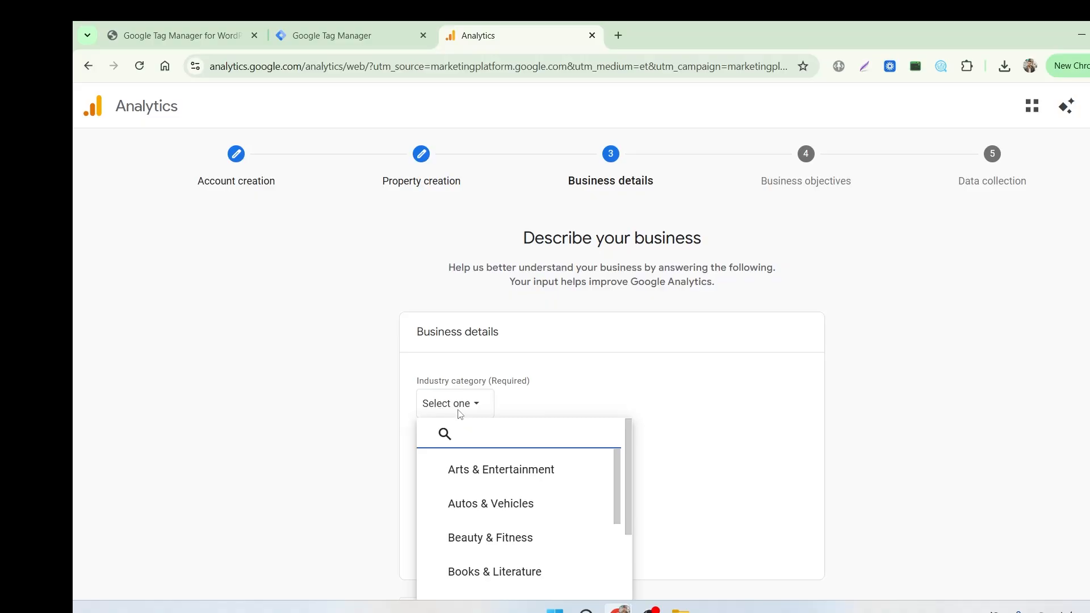
{"action": "type", "text": "ec"}
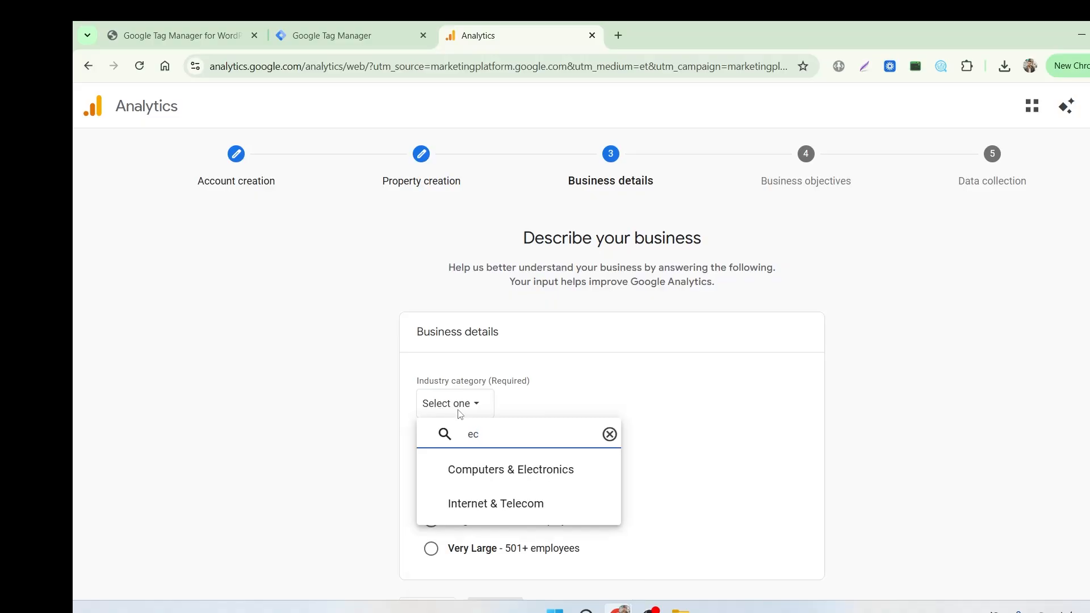
{"action": "left_click", "coordinate": [487, 470]}
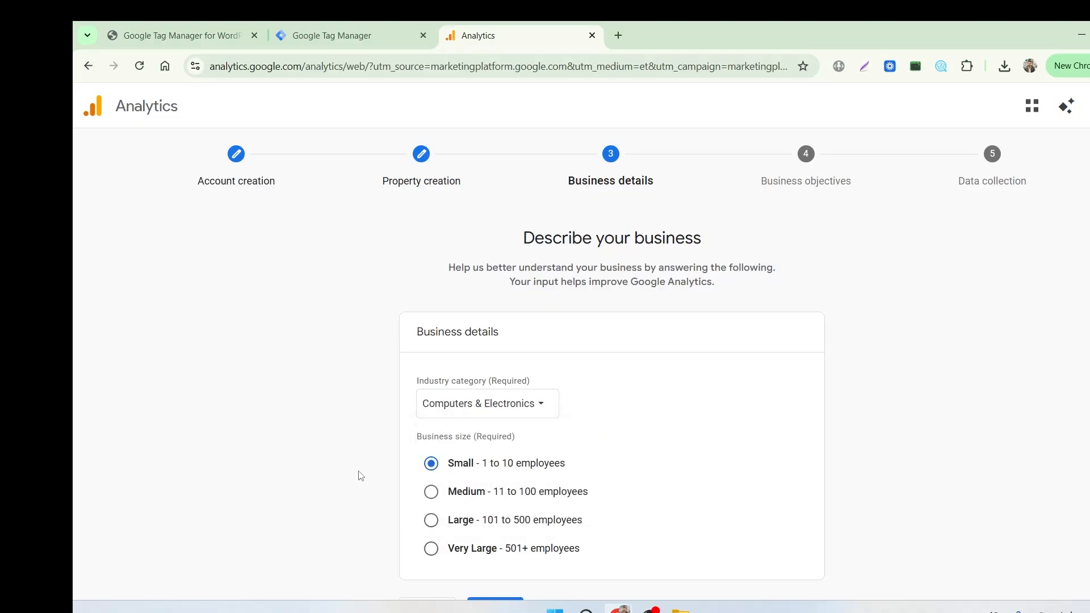
{"action": "scroll", "coordinate": [341, 473], "scroll_direction": "down", "scroll_amount": 1}
{"action": "left_click", "coordinate": [492, 585]}
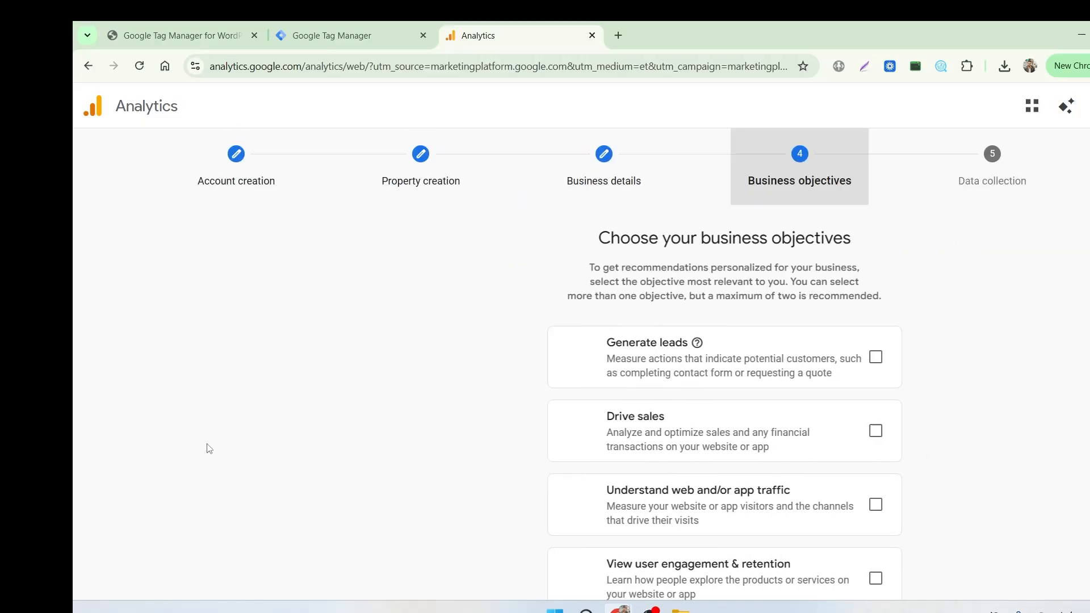
Choose Drive sales as the business objective and submit the account for creation
{"action": "scroll", "coordinate": [423, 423], "scroll_direction": "down", "scroll_amount": 3}
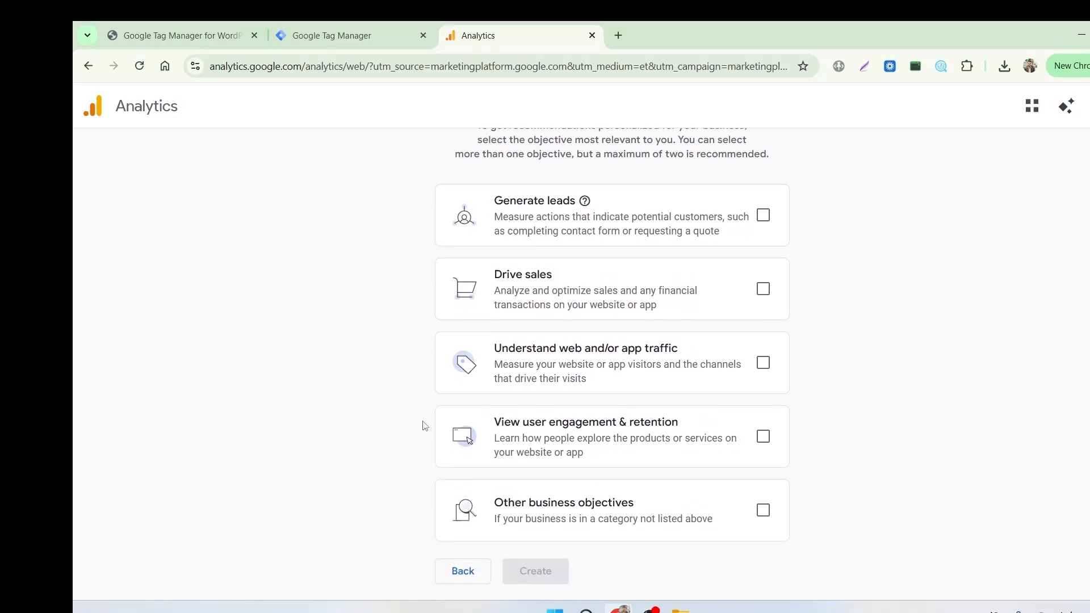
{"action": "left_click", "coordinate": [764, 289]}
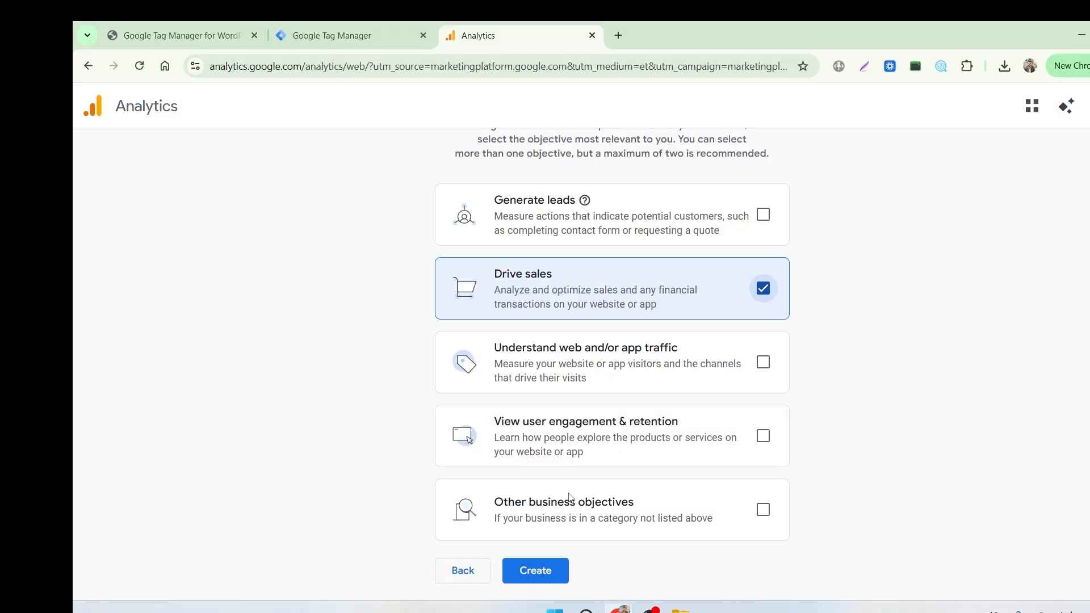
{"action": "left_click", "coordinate": [533, 573]}
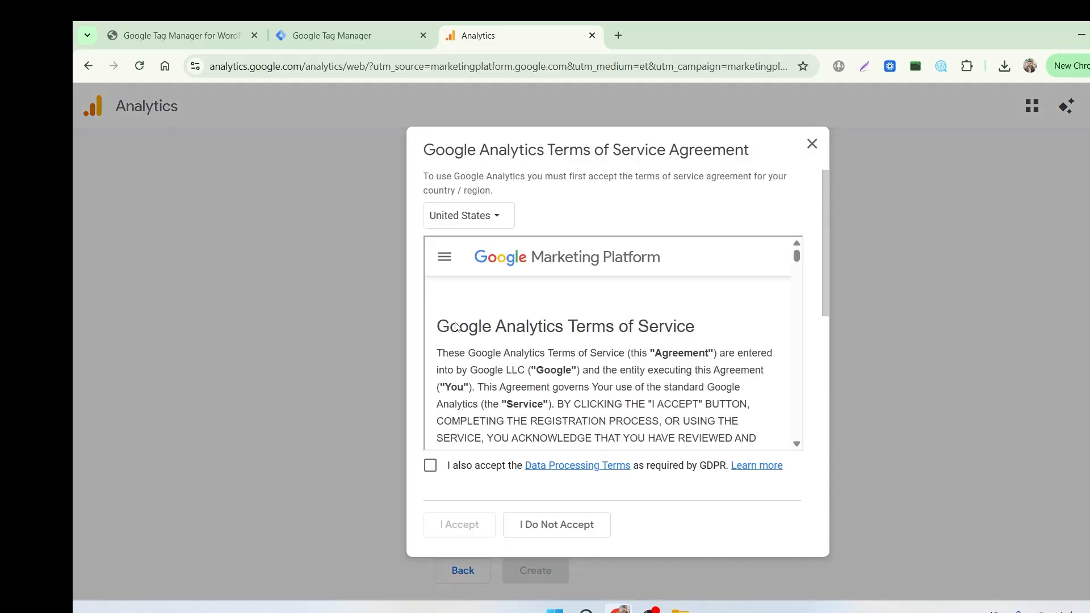
Accept the Google Analytics Terms of Service, including the GDPR Data Processing Terms and the Measurement Controller-Controller Data Protection Terms
{"action": "left_click", "coordinate": [430, 466]}
{"action": "scroll", "coordinate": [570, 437], "scroll_direction": "down", "scroll_amount": 2}
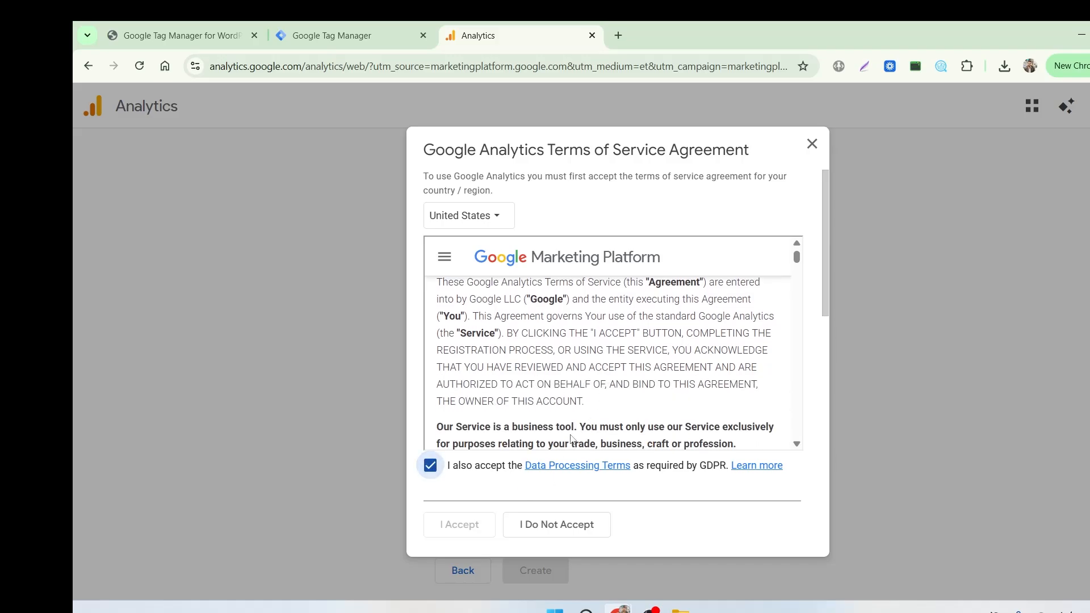
{"action": "scroll", "coordinate": [571, 438], "scroll_direction": "down", "scroll_amount": 15}
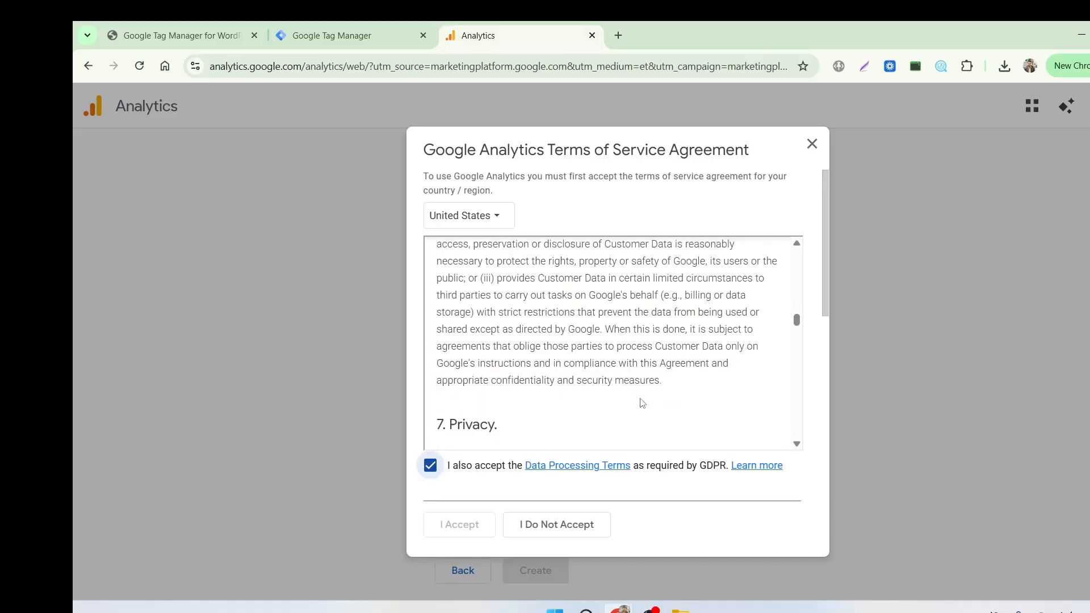
{"action": "scroll", "coordinate": [642, 402], "scroll_direction": "down", "scroll_amount": 3}
{"action": "left_click_drag", "start_coordinate": [822, 303], "coordinate": [817, 438]}
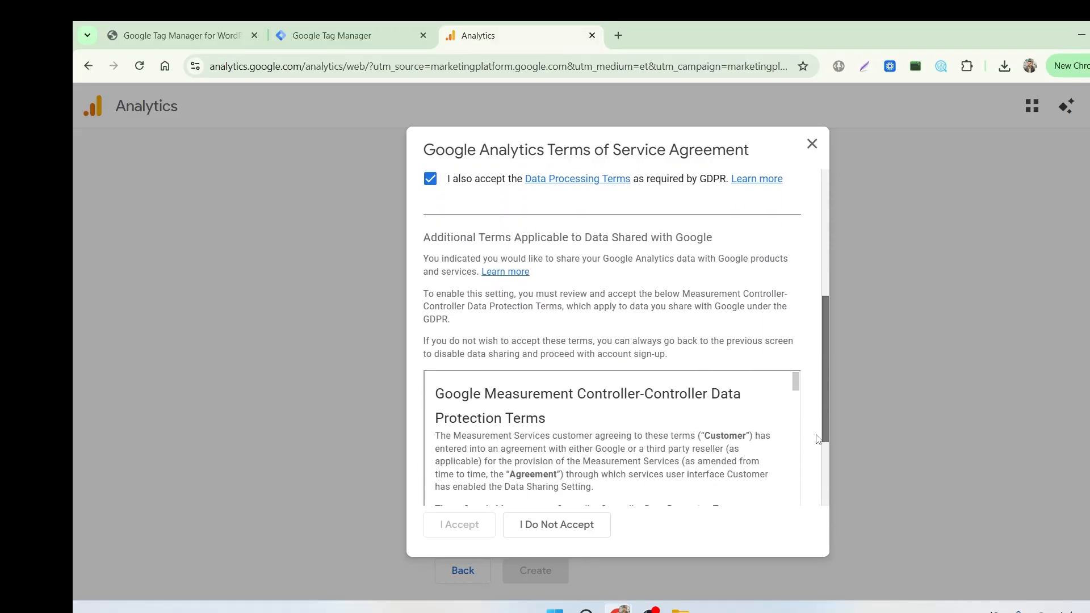
{"action": "scroll", "coordinate": [817, 439], "scroll_direction": "down", "scroll_amount": 3}
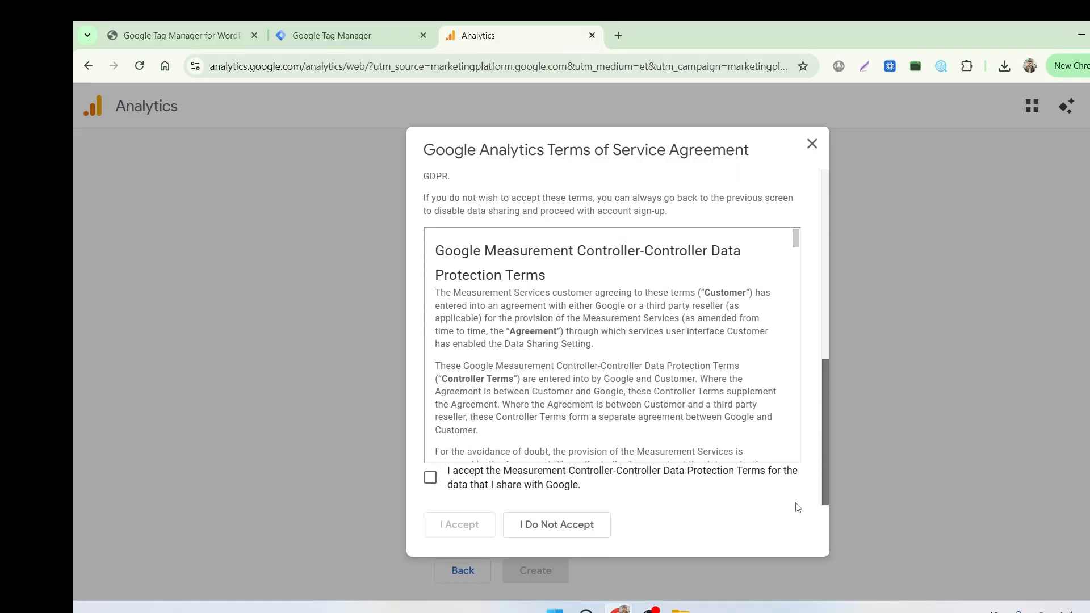
{"action": "left_click", "coordinate": [430, 478]}
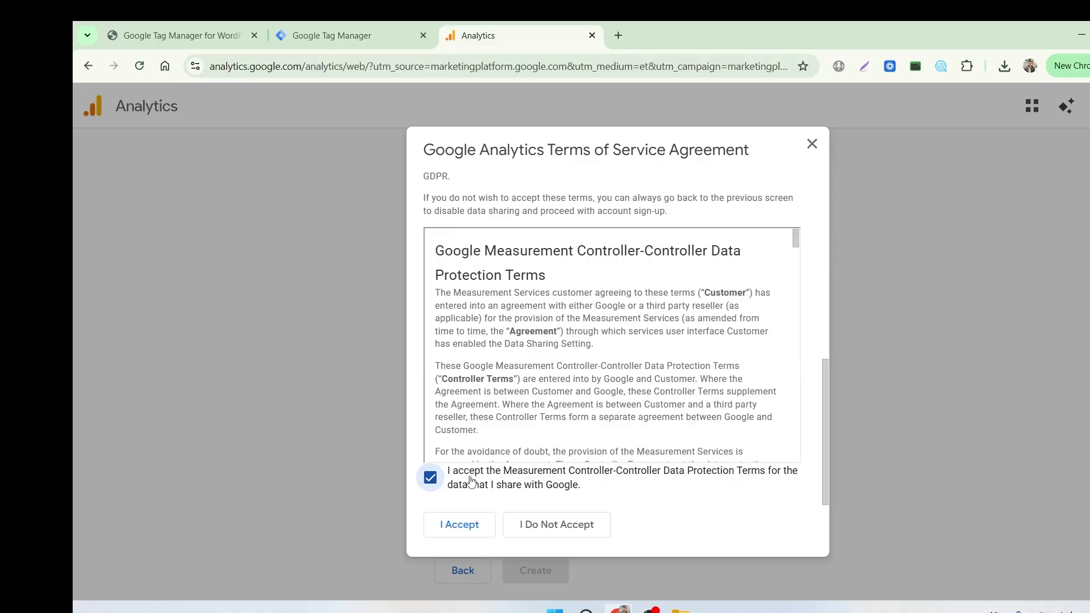
{"action": "left_click", "coordinate": [459, 532]}
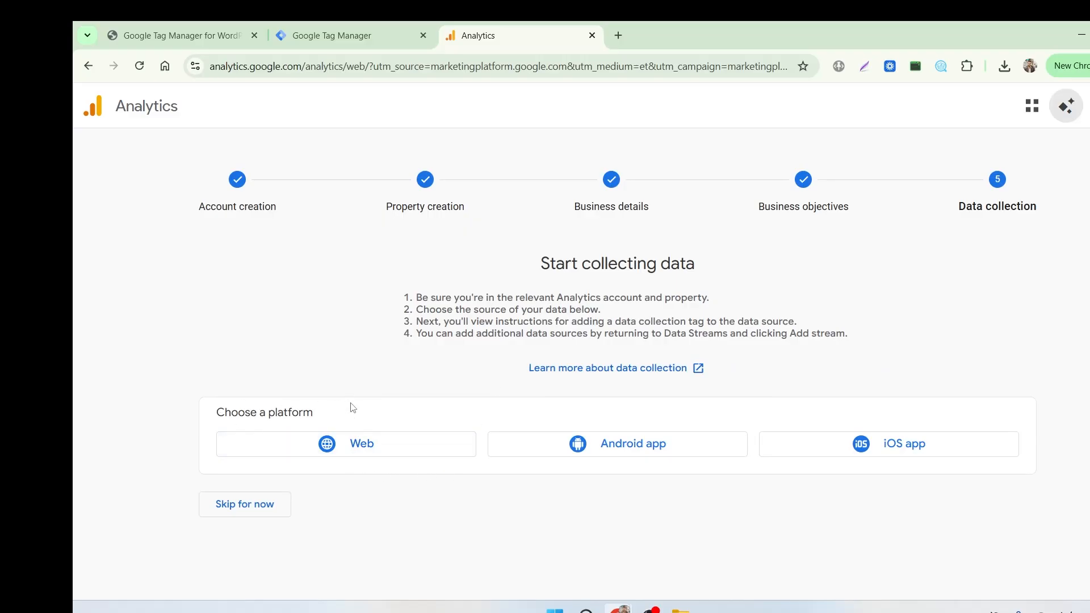
Start a web data stream, and copy the address of the marfacademy.online homepage from a new browser tab
{"action": "left_click", "coordinate": [399, 452]}
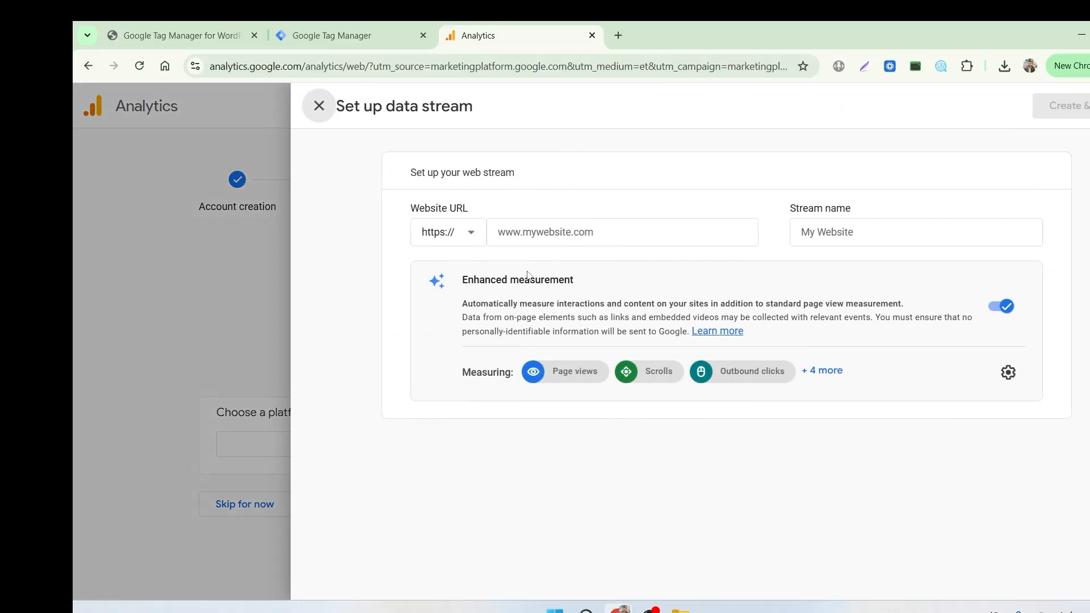
{"action": "left_click", "coordinate": [508, 238]}
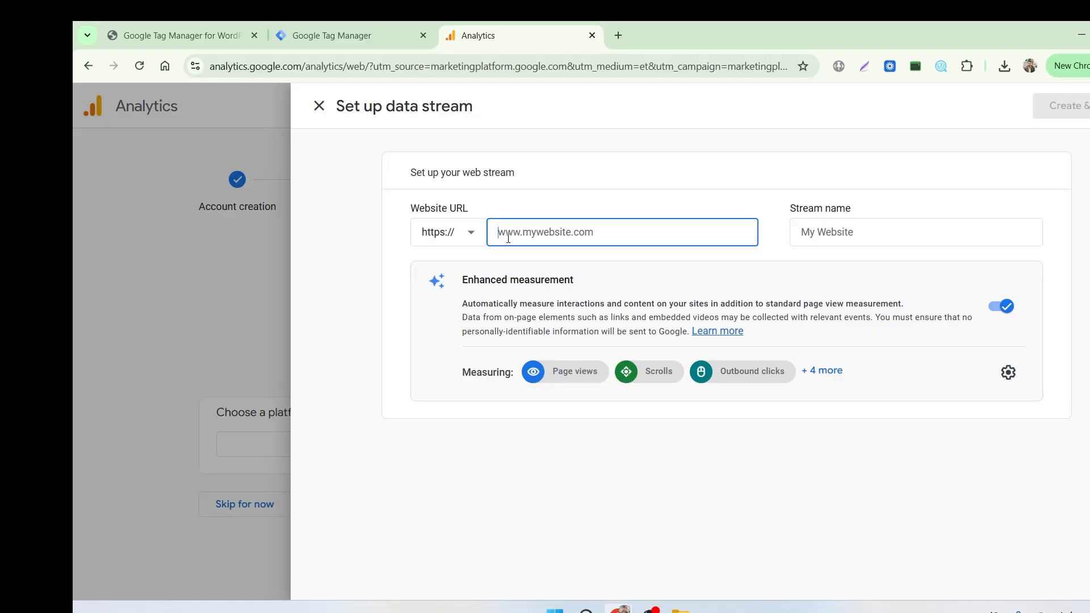
{"action": "left_click", "coordinate": [618, 35]}
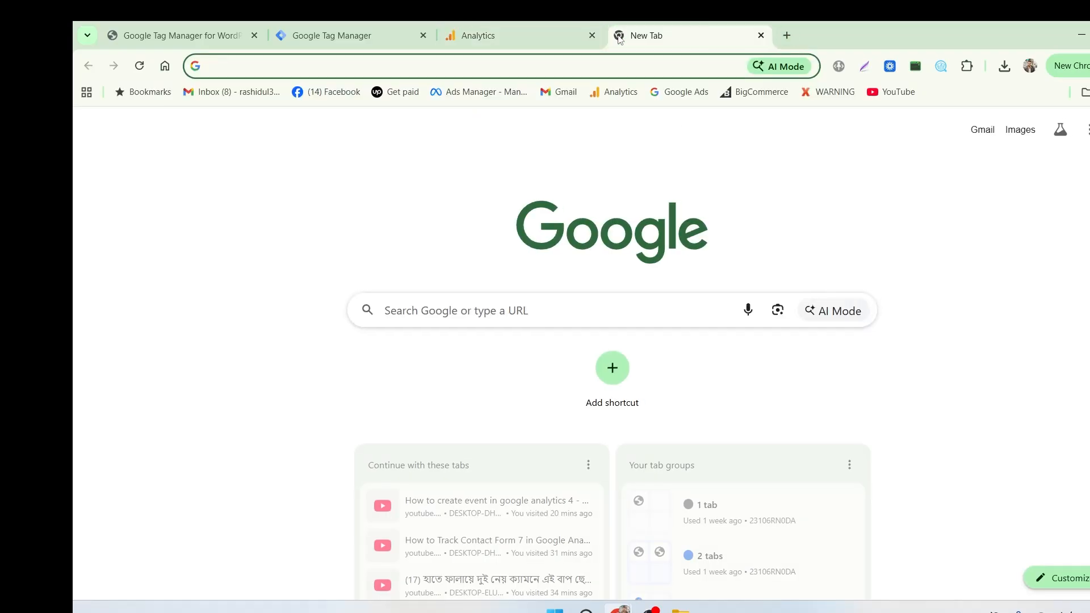
{"action": "type", "text": "marfacademy.online/wp-admin"}
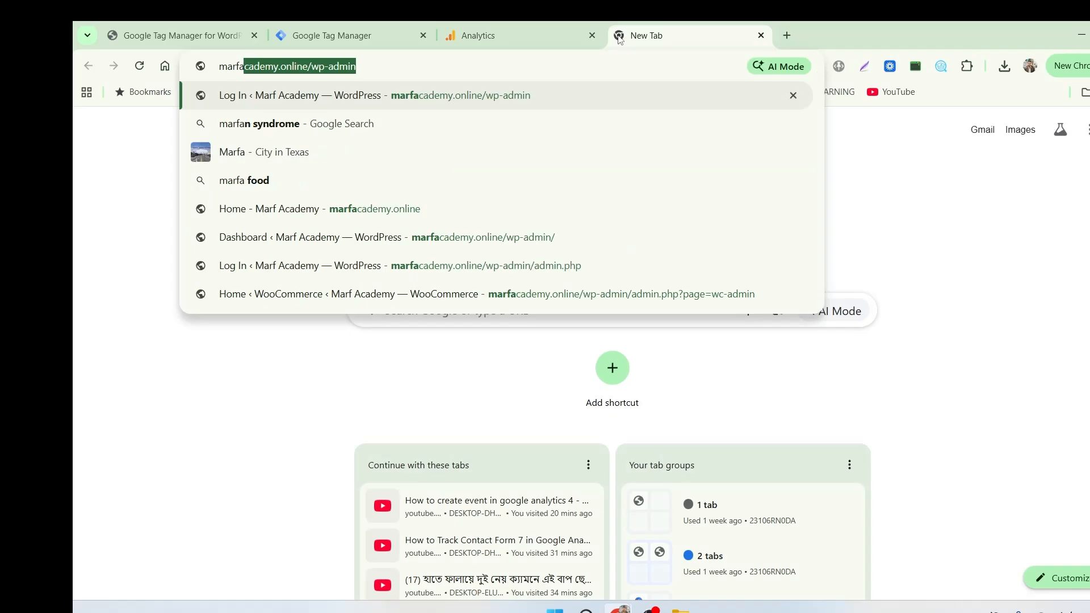
{"action": "left_click", "coordinate": [309, 66]}
{"action": "left_click_drag", "start_coordinate": [309, 66], "coordinate": [374, 78]}
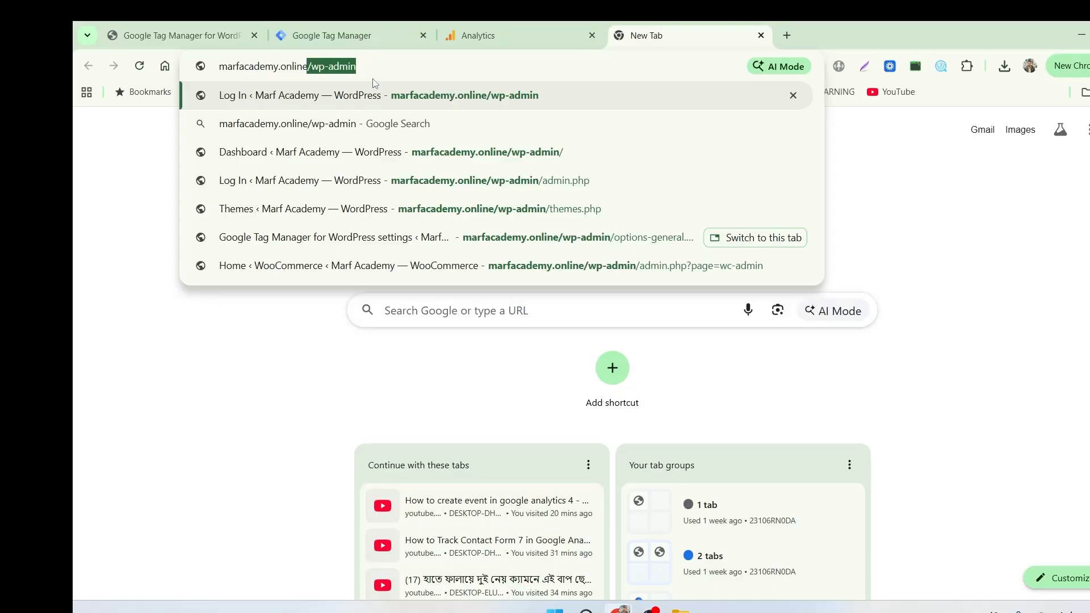
{"action": "key", "text": "BackSpace"}
{"action": "key", "text": "Return"}
{"action": "left_click", "coordinate": [335, 69]}
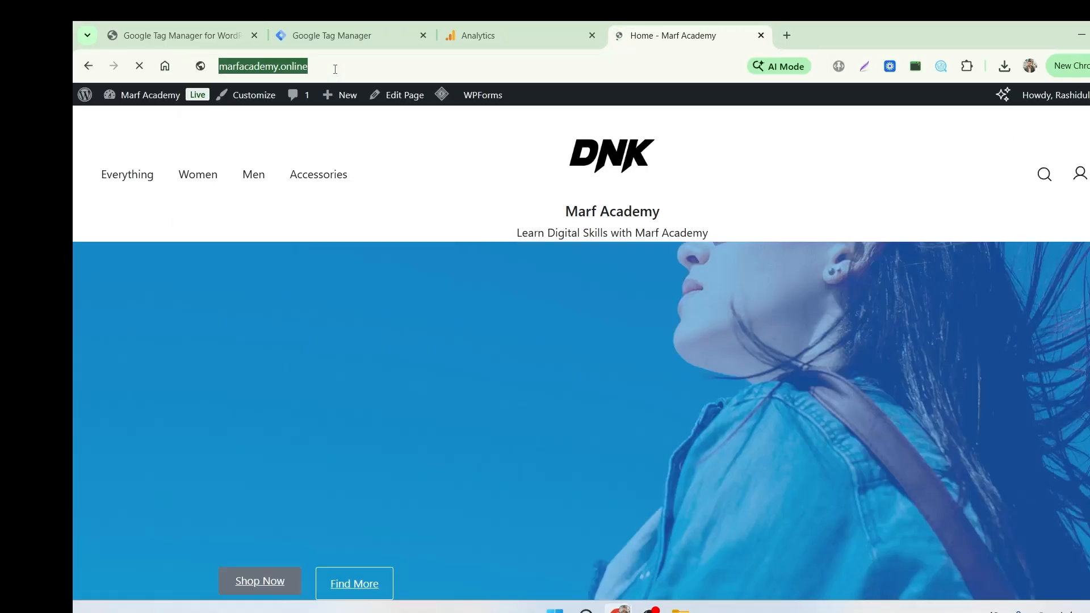
{"action": "right_click", "coordinate": [264, 69]}
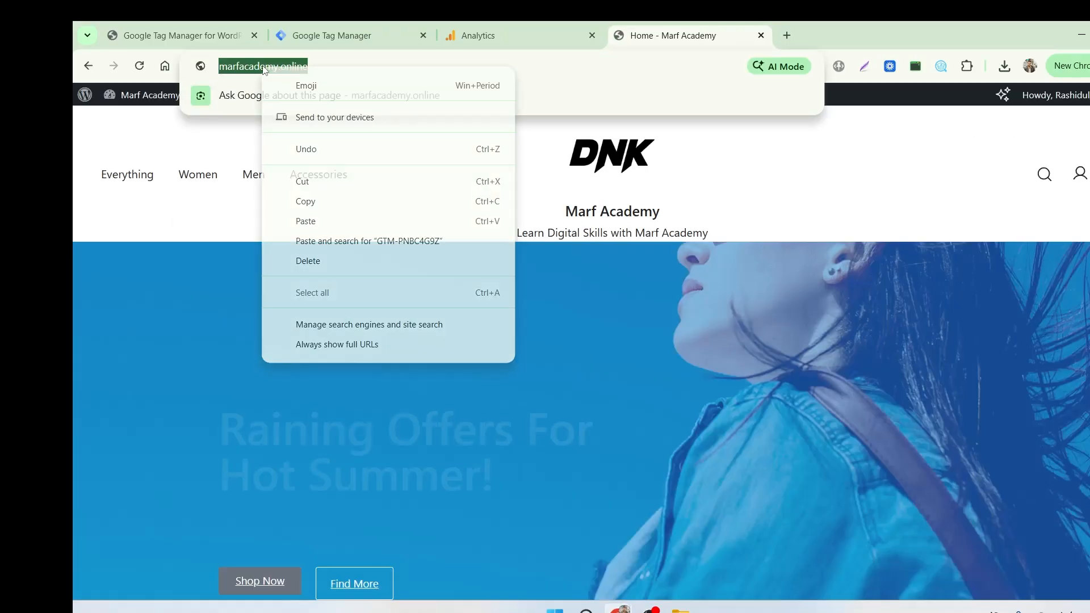
{"action": "left_click", "coordinate": [305, 201]}
{"action": "left_click", "coordinate": [478, 35]}
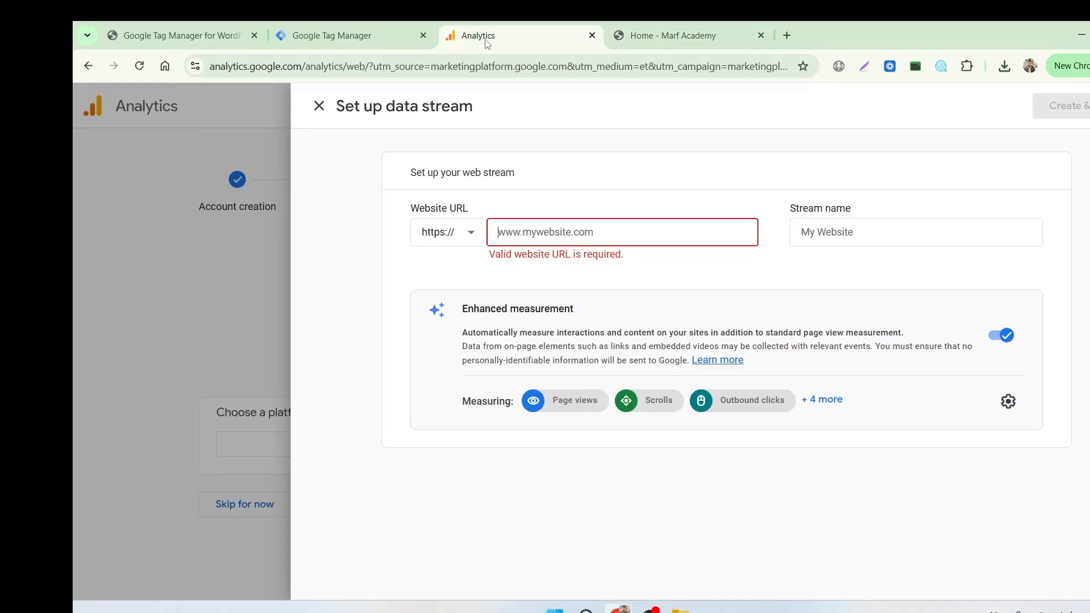
{"action": "right_click", "coordinate": [531, 230]}
{"action": "left_click", "coordinate": [565, 397]}
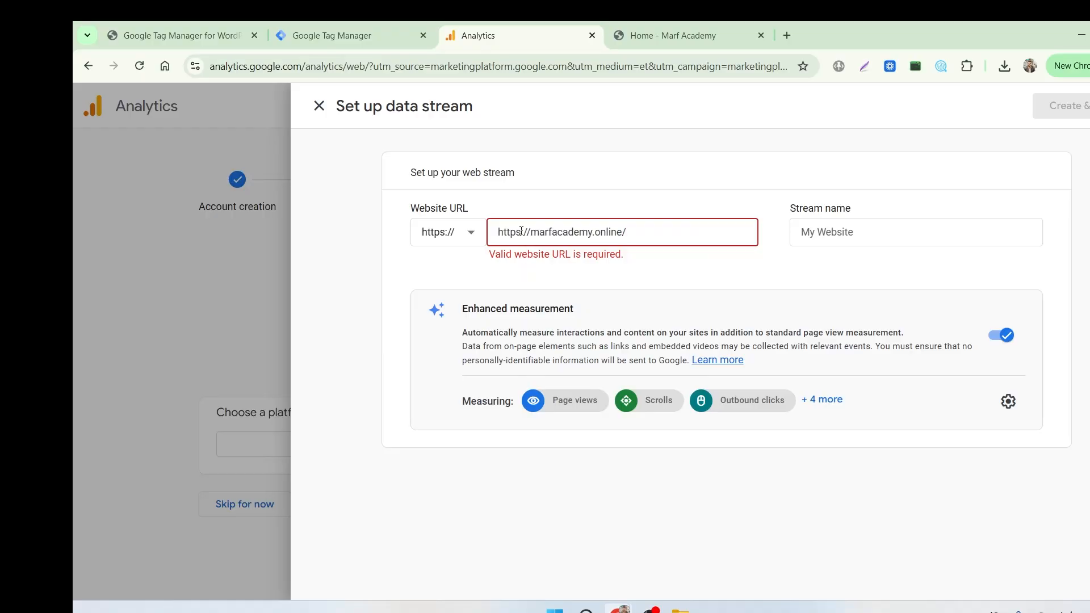
{"action": "key", "text": "BackSpace"}
{"action": "key", "text": "BackSpace"}
{"action": "key", "text": "BackSpace"}
{"action": "key", "text": "BackSpace"}
{"action": "key", "text": "BackSpace"}
{"action": "key", "text": "BackSpace"}
{"action": "key", "text": "BackSpace"}
{"action": "key", "text": "BackSpace"}
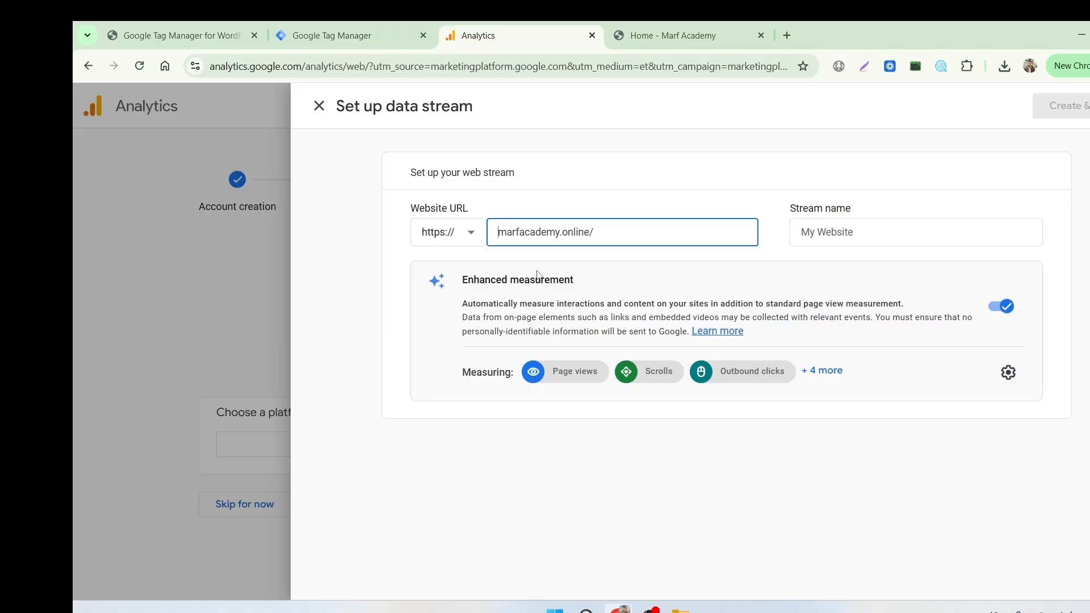
{"action": "type", "text": "www."}
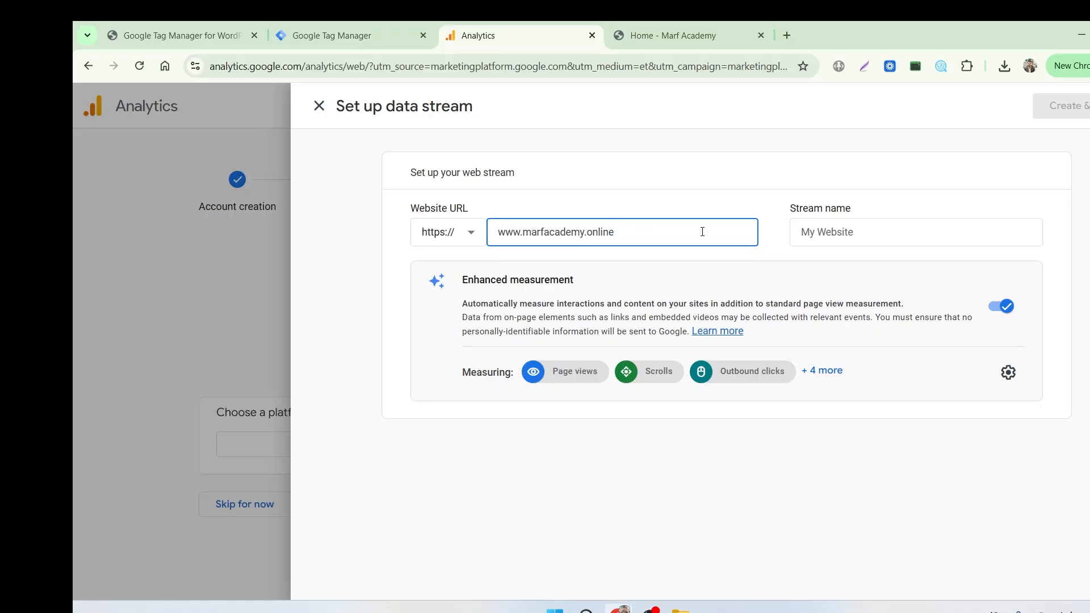
{"action": "left_click", "coordinate": [825, 231]}
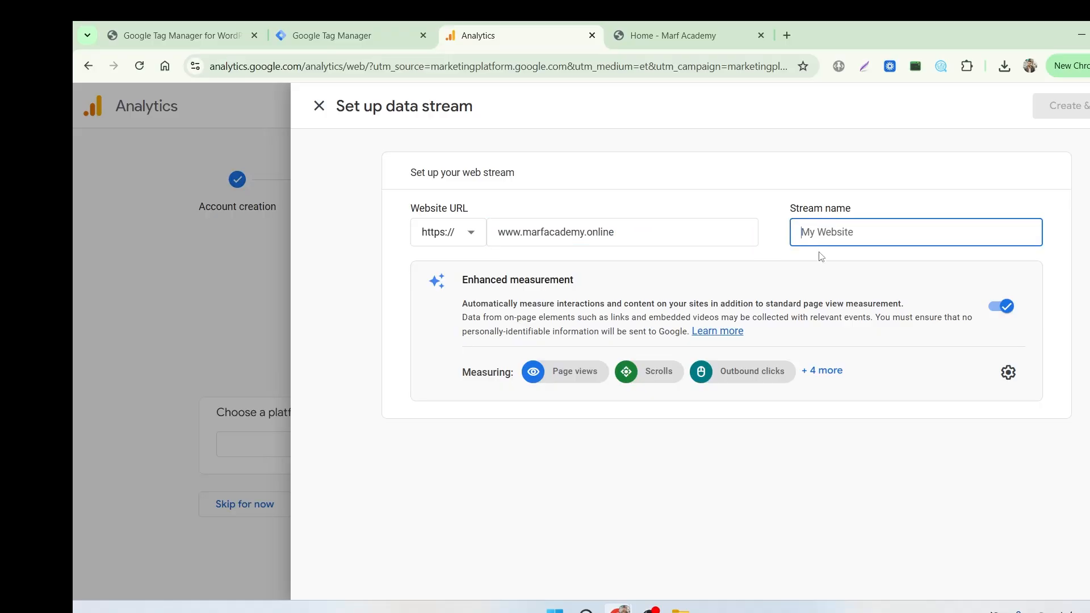
{"action": "type", "text": "Marf Academy"}
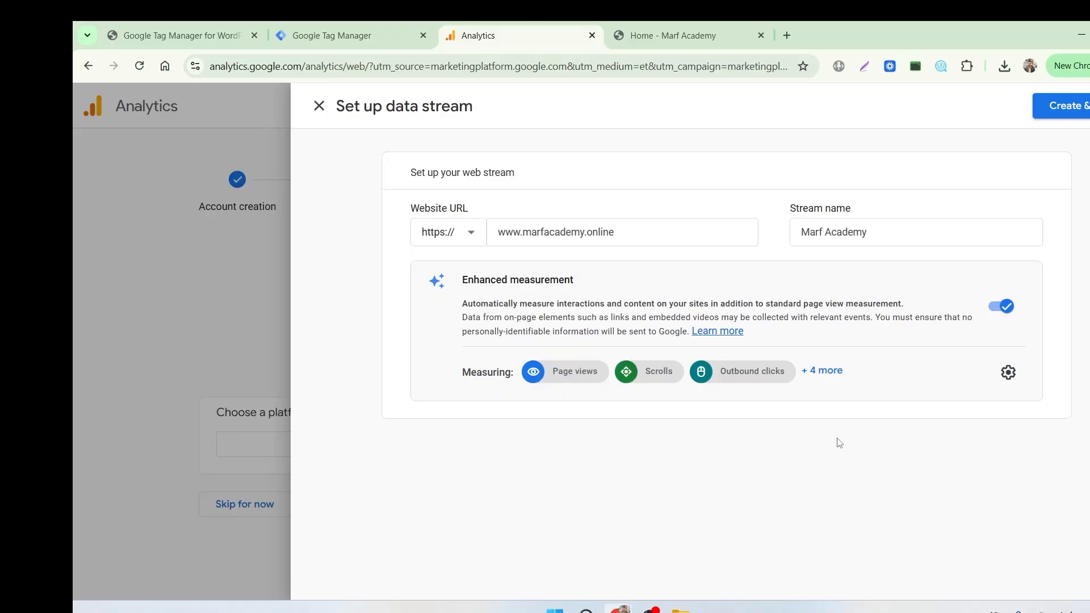
Go through the Enhanced measurement events, expand the Site search advanced settings, save the event selection, and create the stream
{"action": "left_click", "coordinate": [1007, 376]}
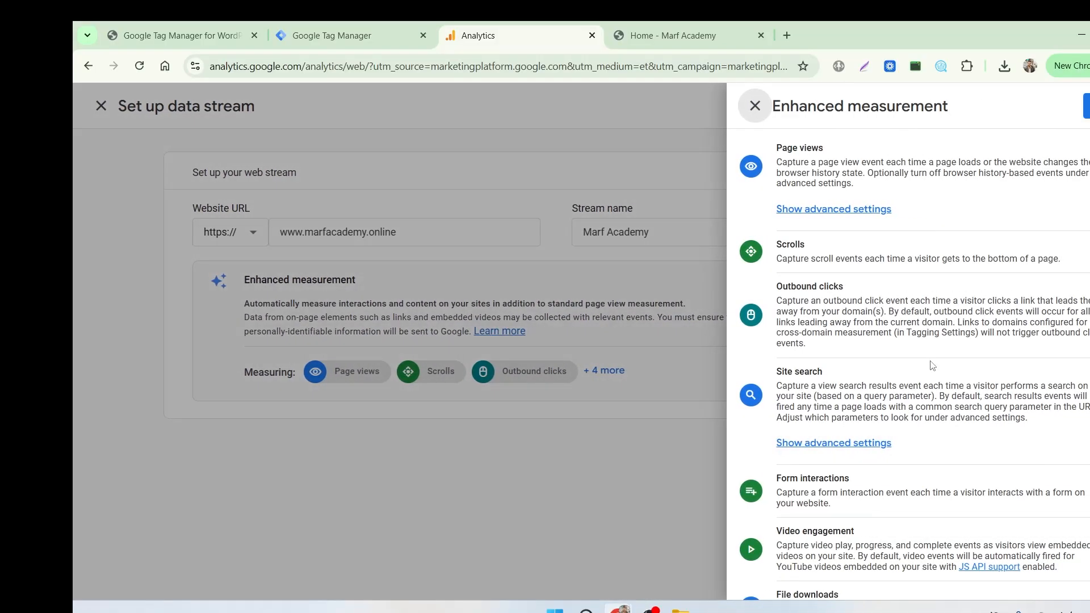
{"action": "scroll", "coordinate": [950, 255], "scroll_direction": "down", "scroll_amount": 1}
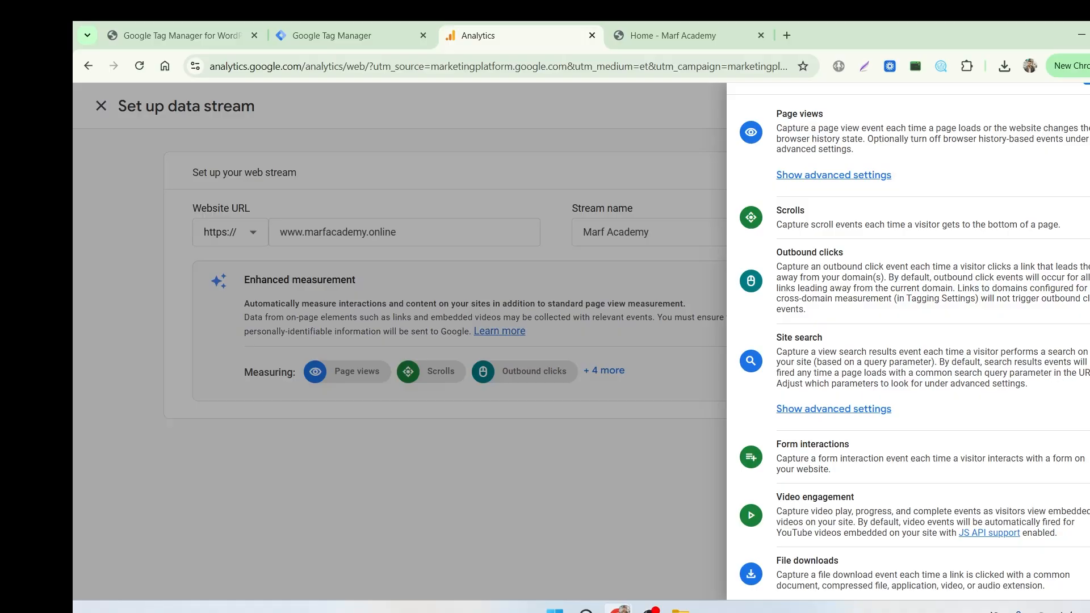
{"action": "left_click", "coordinate": [821, 410]}
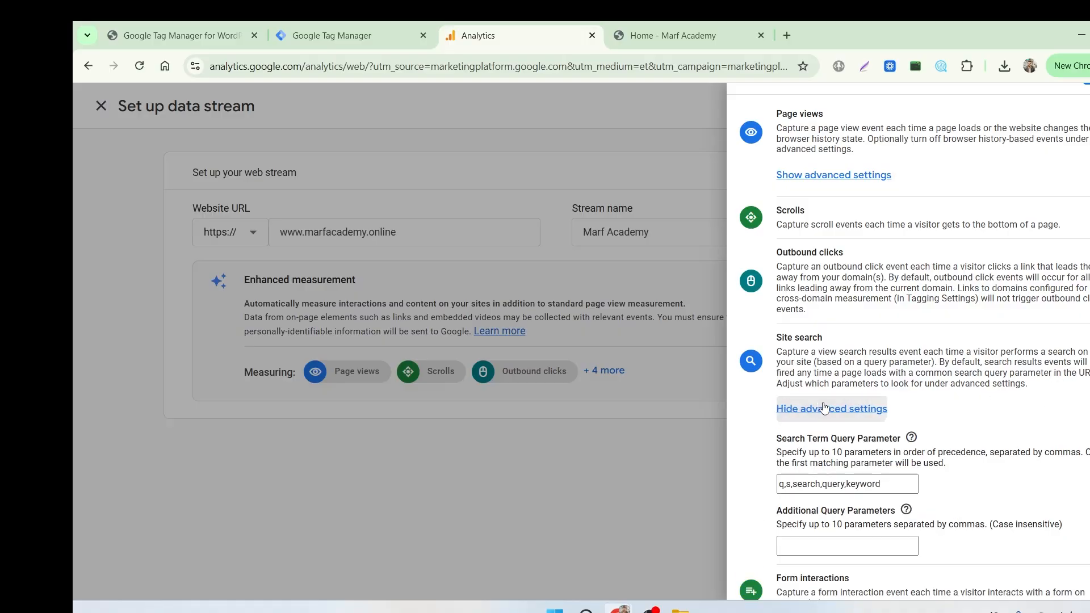
{"action": "scroll", "coordinate": [905, 420], "scroll_direction": "down", "scroll_amount": 2}
{"action": "scroll", "coordinate": [870, 381], "scroll_direction": "up", "scroll_amount": 3}
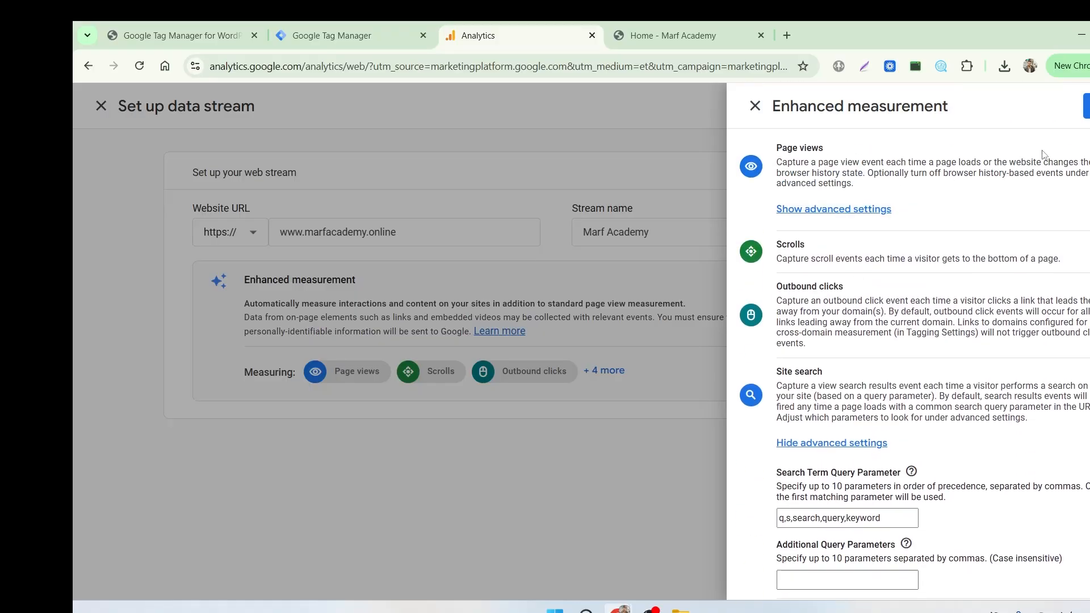
{"action": "left_click", "coordinate": [1086, 106]}
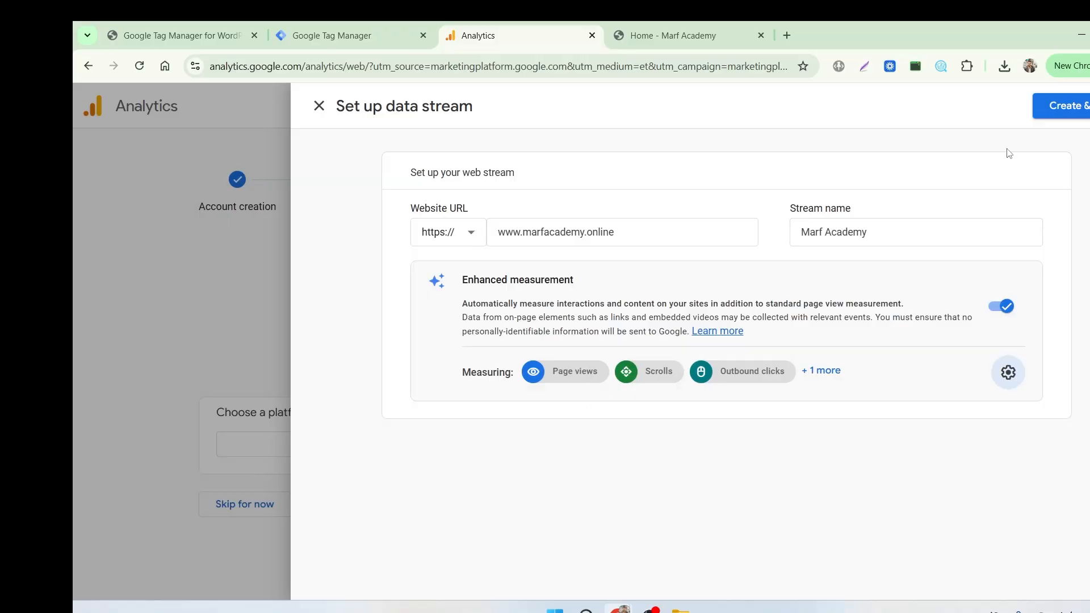
{"action": "left_click", "coordinate": [1059, 107]}
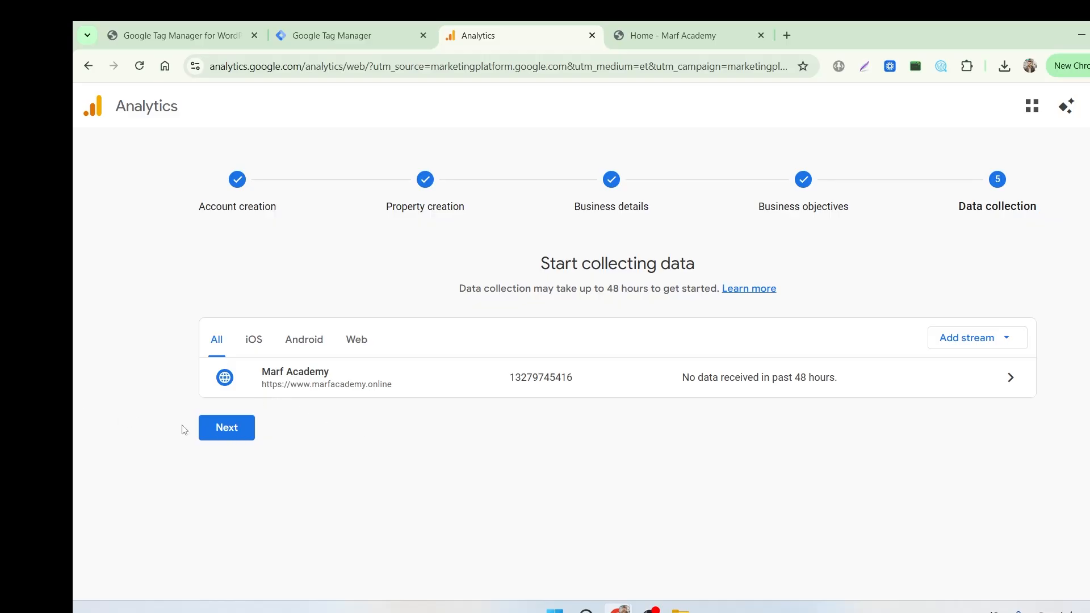
Continue to the Google tag setup, choose manual installation, and copy the measurement ID from the config line of the code
{"action": "left_click", "coordinate": [221, 433]}
{"action": "left_click", "coordinate": [226, 436]}
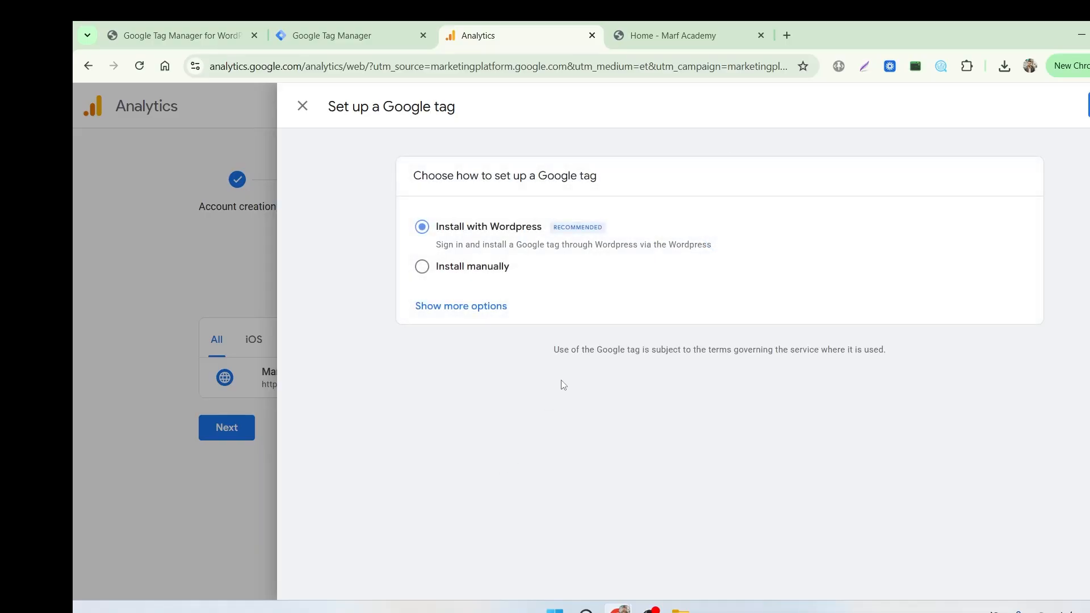
{"action": "left_click", "coordinate": [476, 276]}
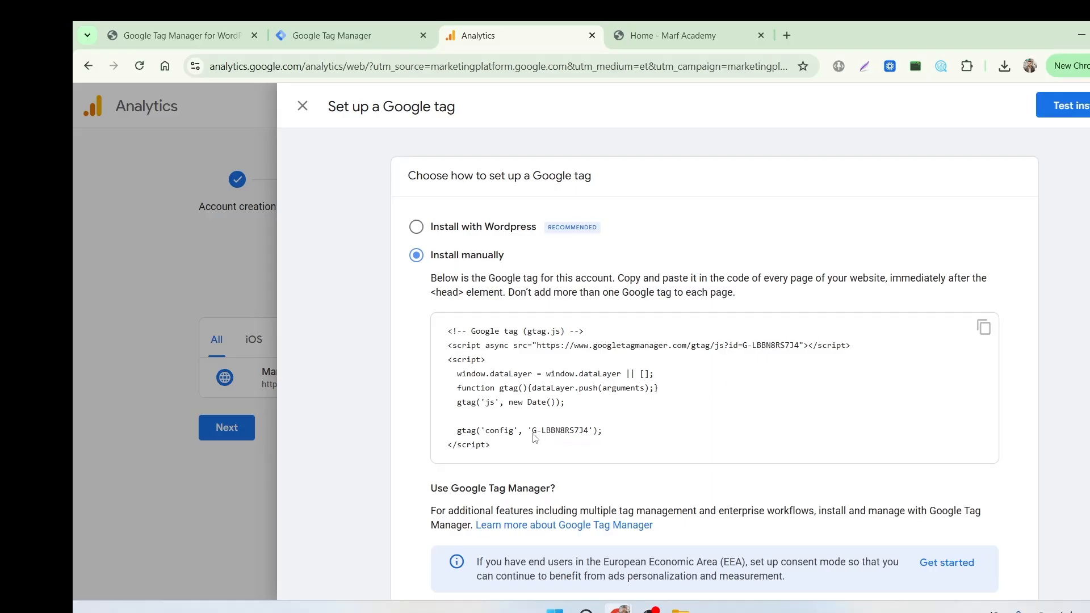
{"action": "left_click_drag", "start_coordinate": [533, 432], "coordinate": [579, 431]}
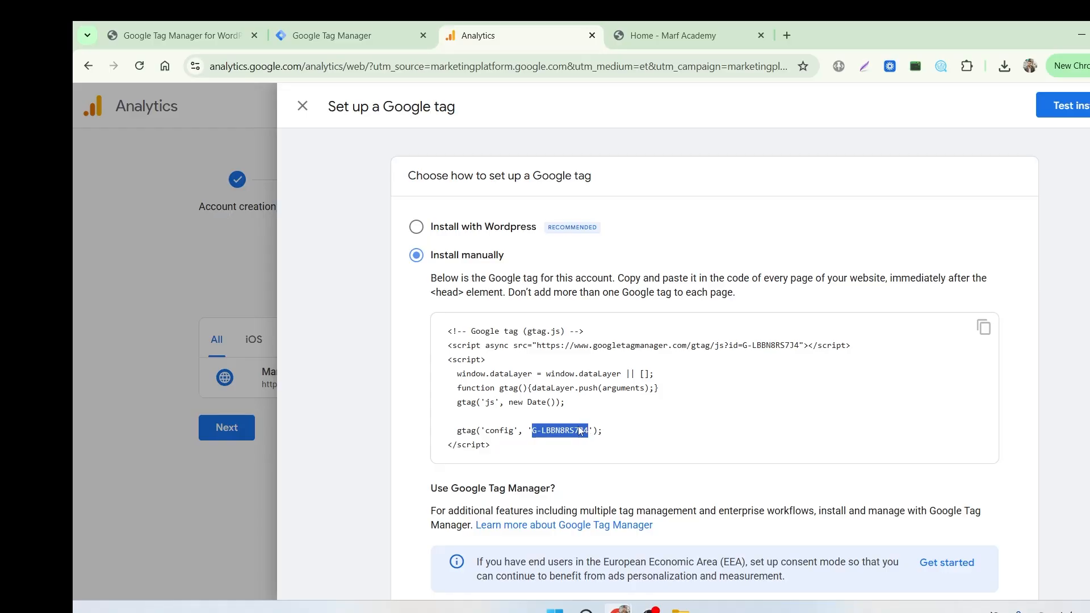
{"action": "right_click", "coordinate": [579, 430]}
{"action": "left_click", "coordinate": [634, 253]}
Switch to Google Tag Manager and start a new Constant variable for the Google Tag's Tag ID
{"action": "left_click", "coordinate": [339, 35]}
{"action": "right_click", "coordinate": [314, 362]}
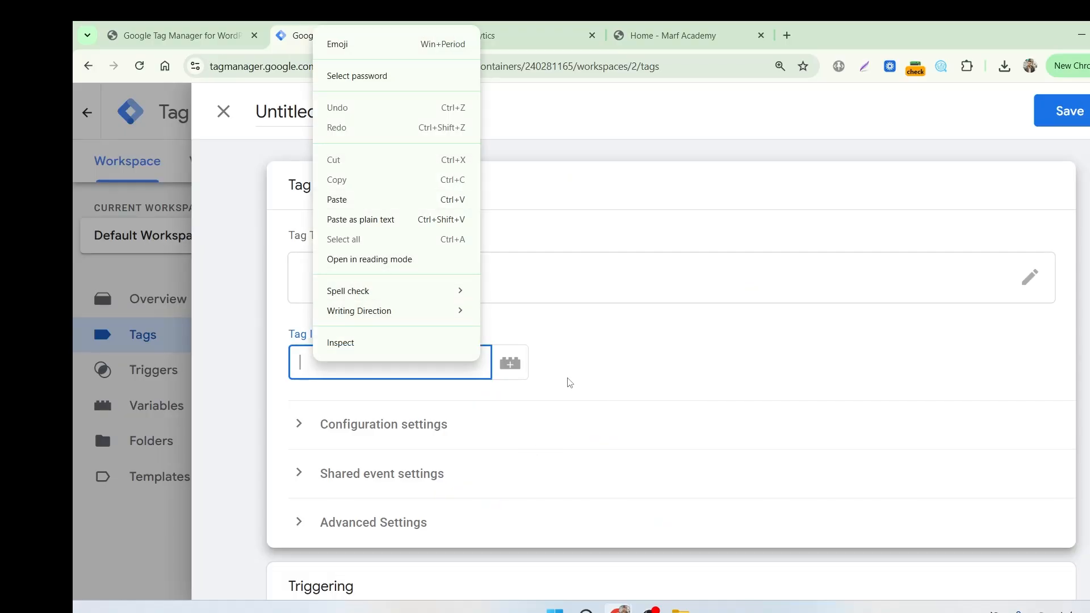
{"action": "left_click", "coordinate": [514, 376]}
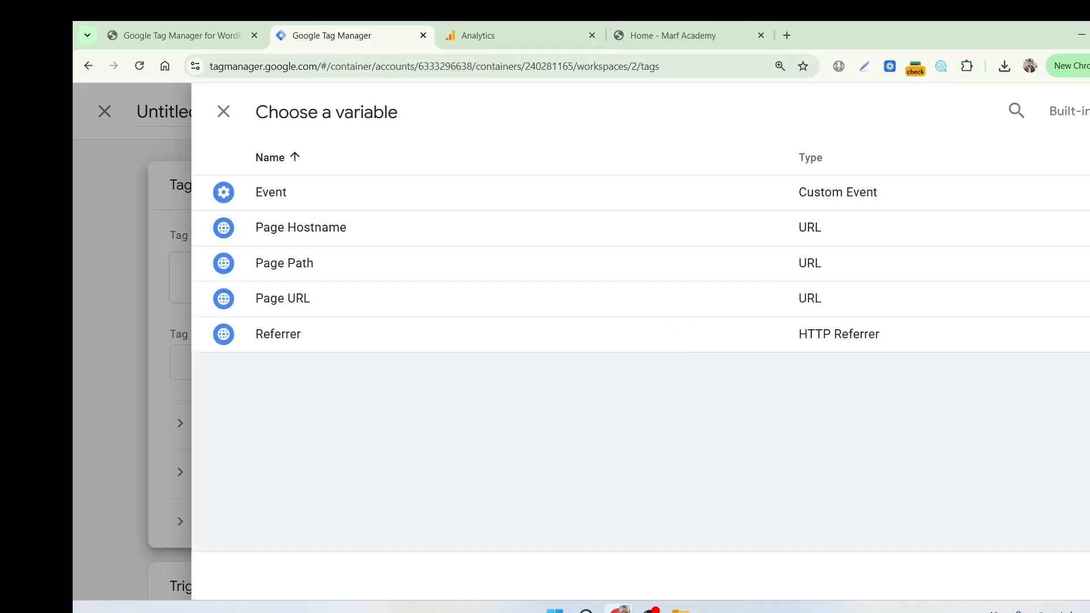
{"action": "left_click", "coordinate": [1088, 111]}
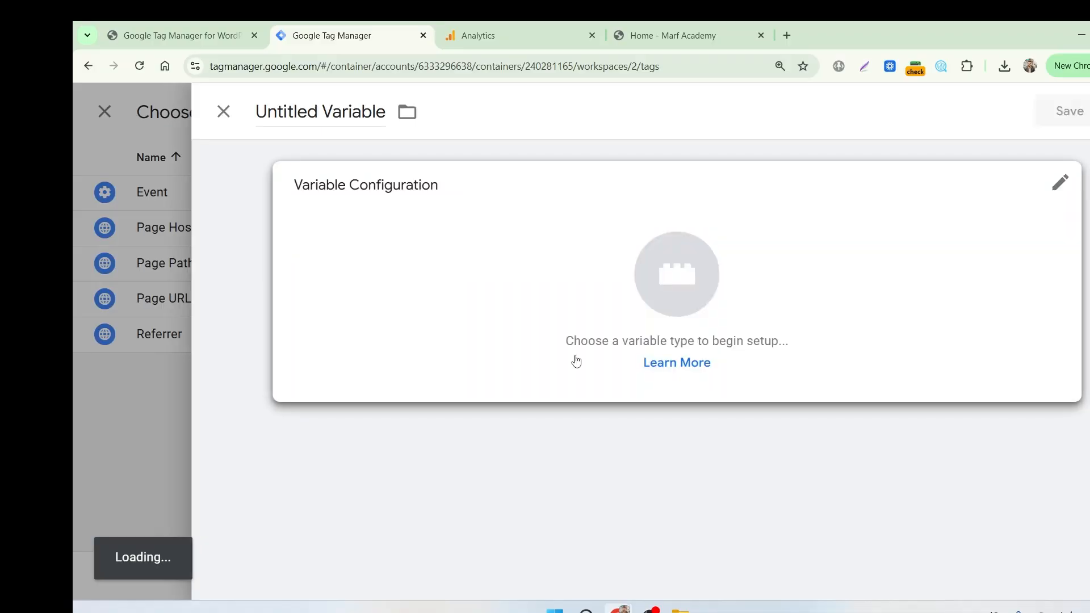
{"action": "left_click", "coordinate": [562, 291]}
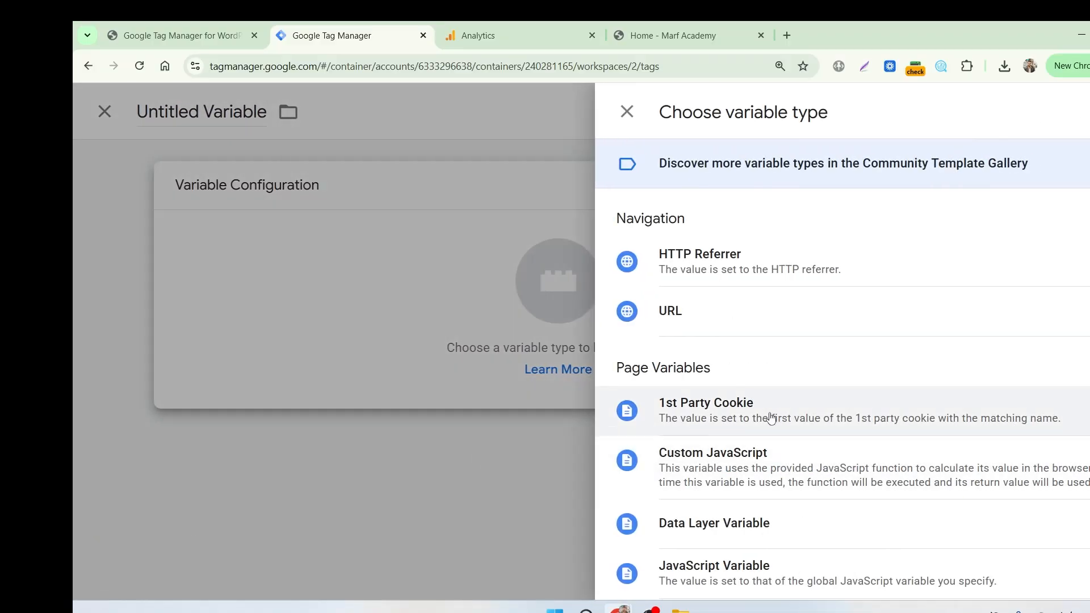
{"action": "scroll", "coordinate": [738, 380], "scroll_direction": "down", "scroll_amount": 10}
{"action": "left_click", "coordinate": [726, 376]}
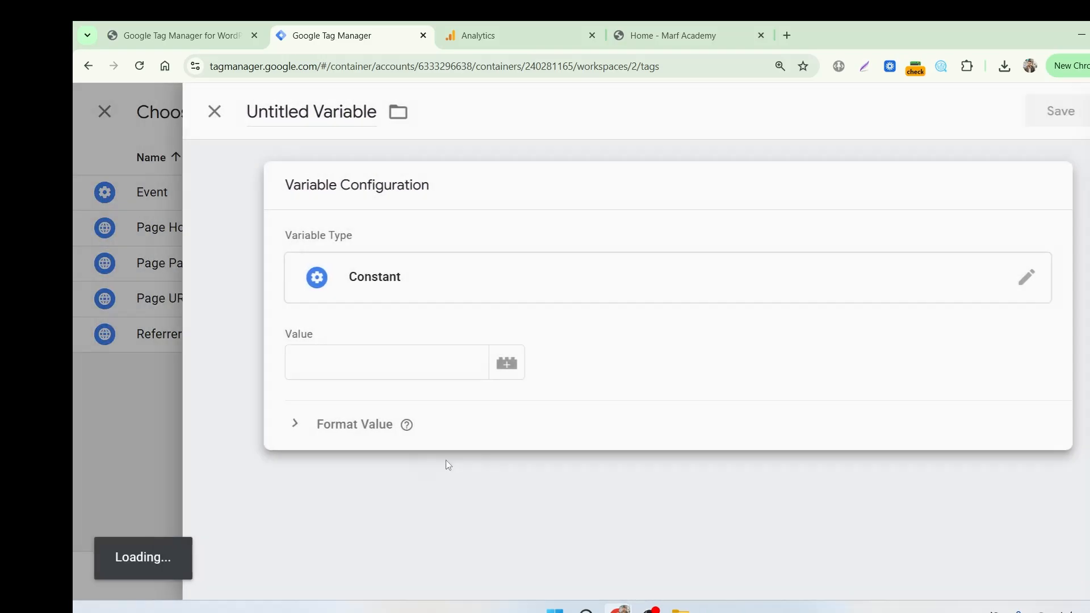
Set both the value and the name of the Constant variable to G-LBBN8RS7J4, and save it as the Tag ID
{"action": "left_click", "coordinate": [349, 368]}
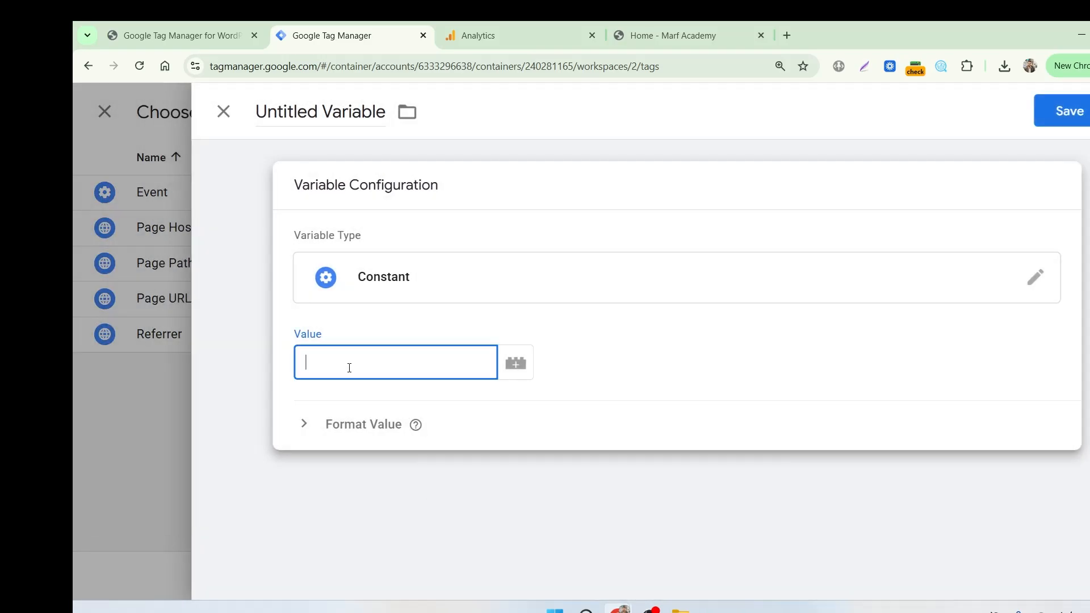
{"action": "key", "text": "ctrl+v"}
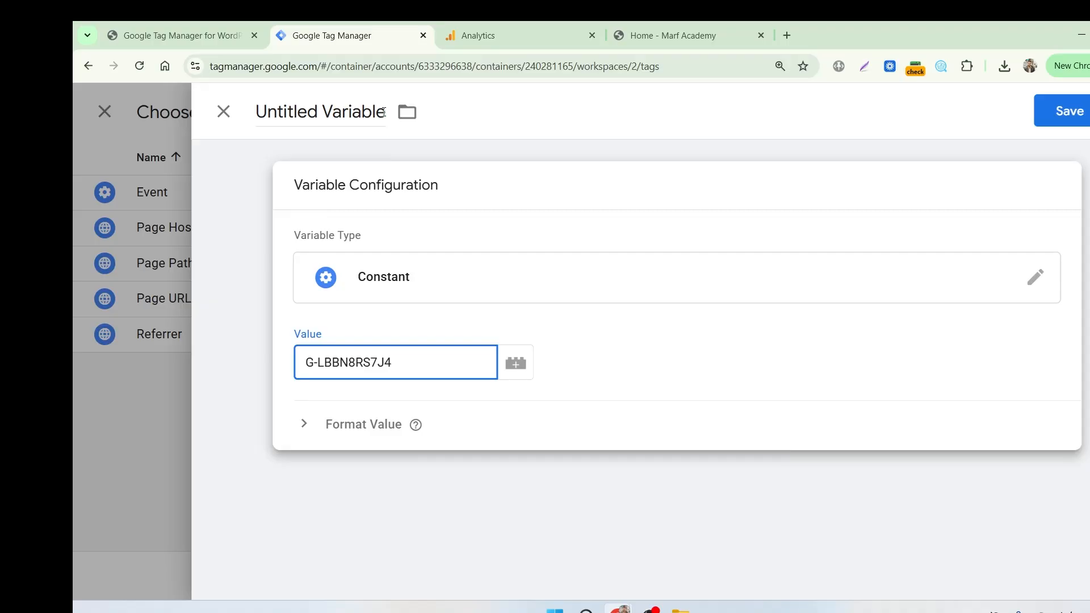
{"action": "left_click_drag", "start_coordinate": [384, 112], "coordinate": [250, 125]}
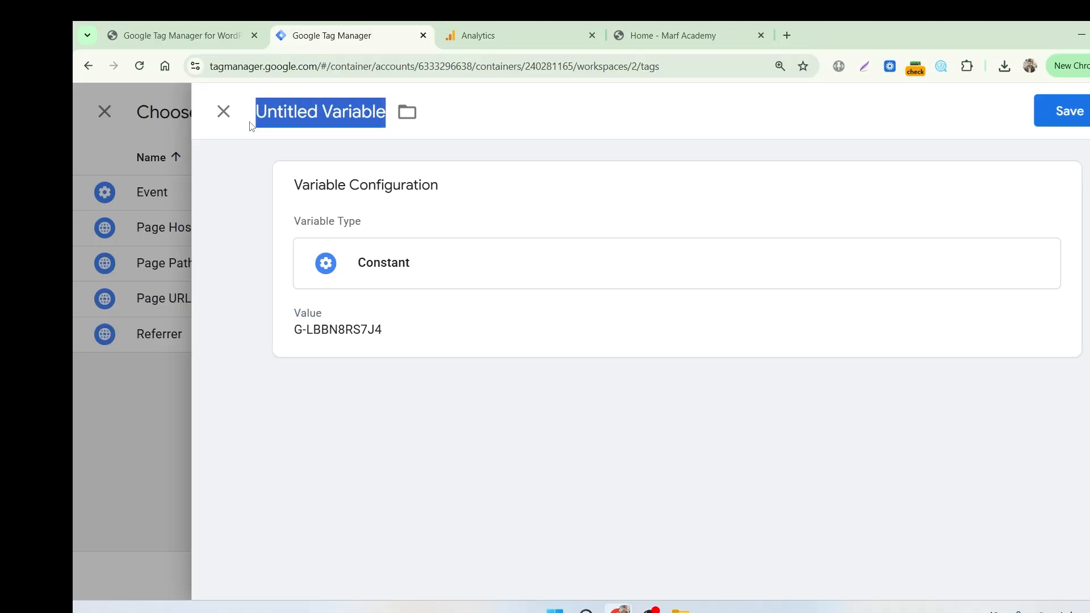
{"action": "key", "text": "ctrl+v"}
{"action": "left_click", "coordinate": [1061, 111]}
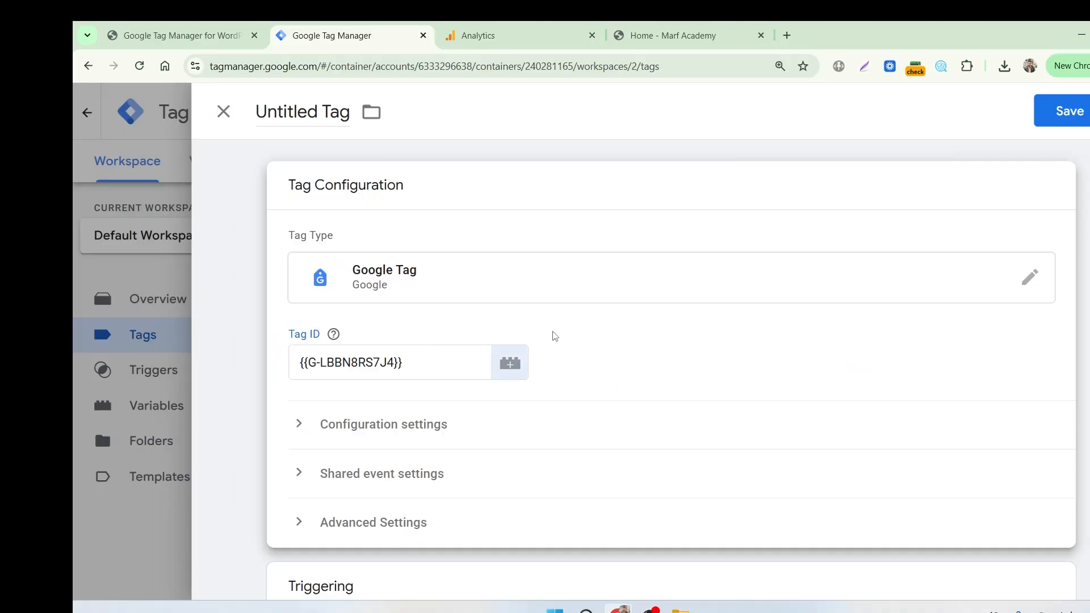
Review the Google Tag's triggering section and its Configuration settings, expanding and collapsing those settings
{"action": "scroll", "coordinate": [586, 465], "scroll_direction": "down", "scroll_amount": 3}
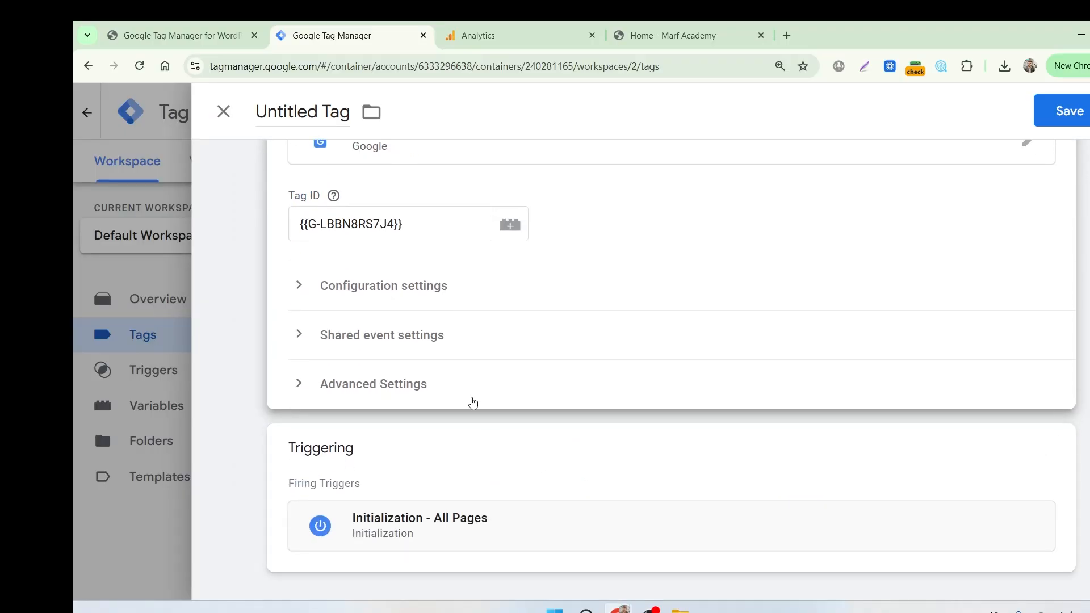
{"action": "scroll", "coordinate": [473, 403], "scroll_direction": "up", "scroll_amount": 3}
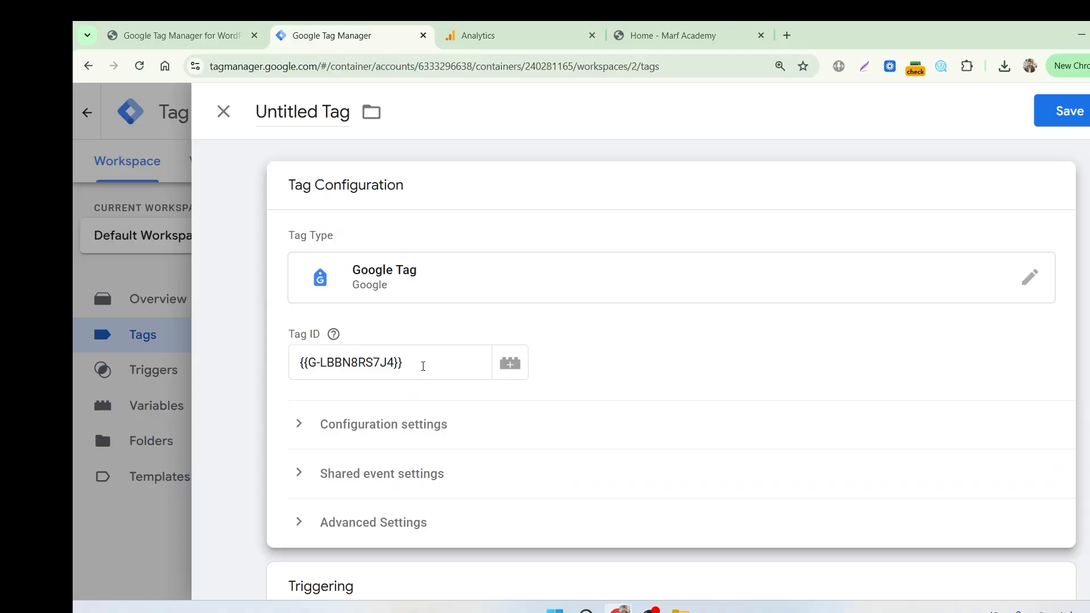
{"action": "left_click", "coordinate": [299, 424]}
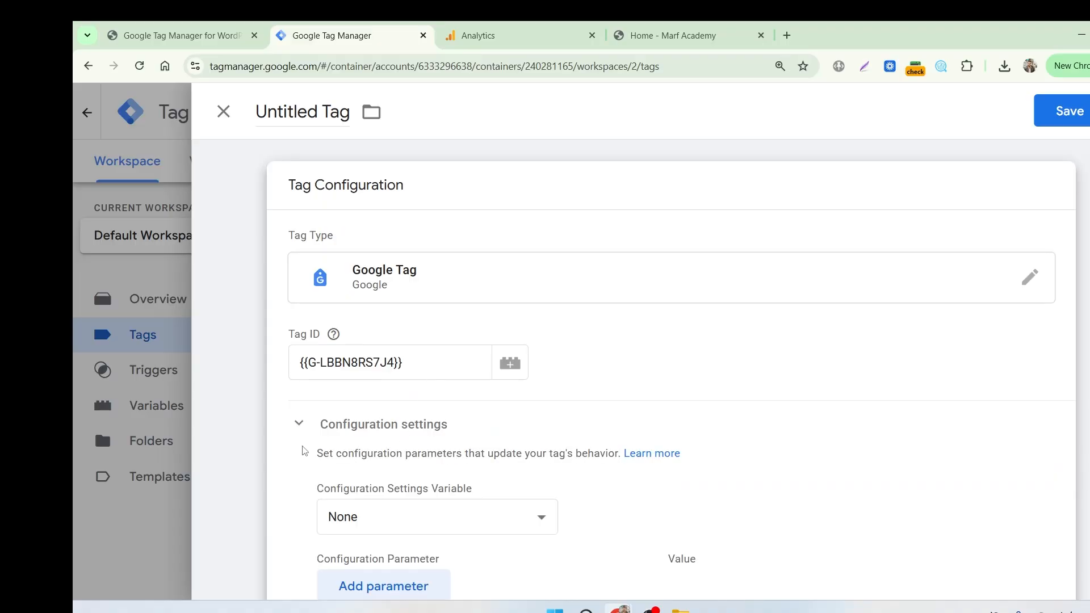
{"action": "scroll", "coordinate": [304, 451], "scroll_direction": "down", "scroll_amount": 5}
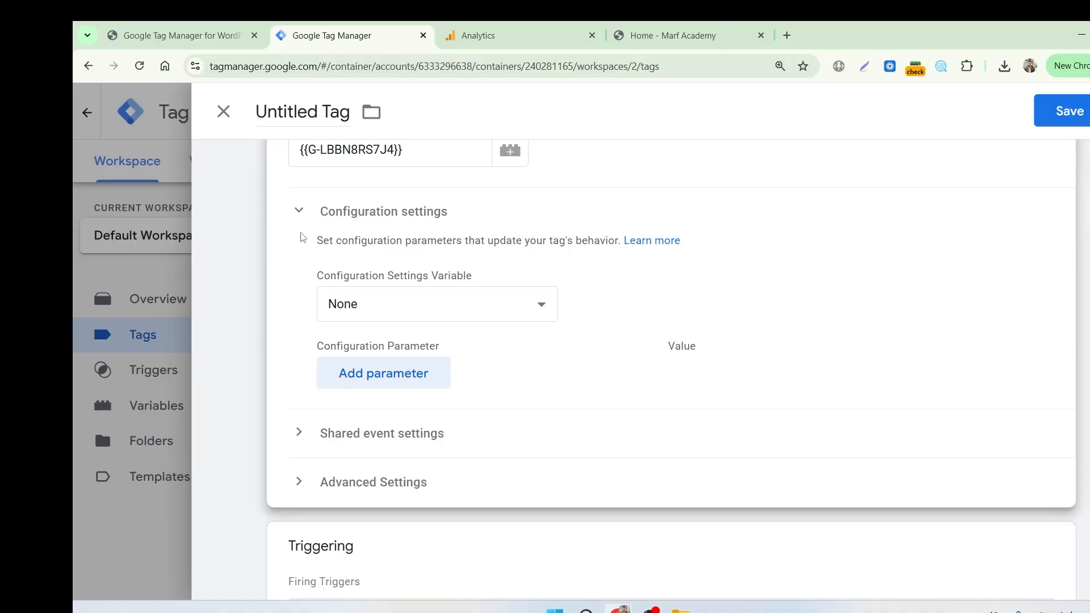
{"action": "left_click", "coordinate": [299, 213]}
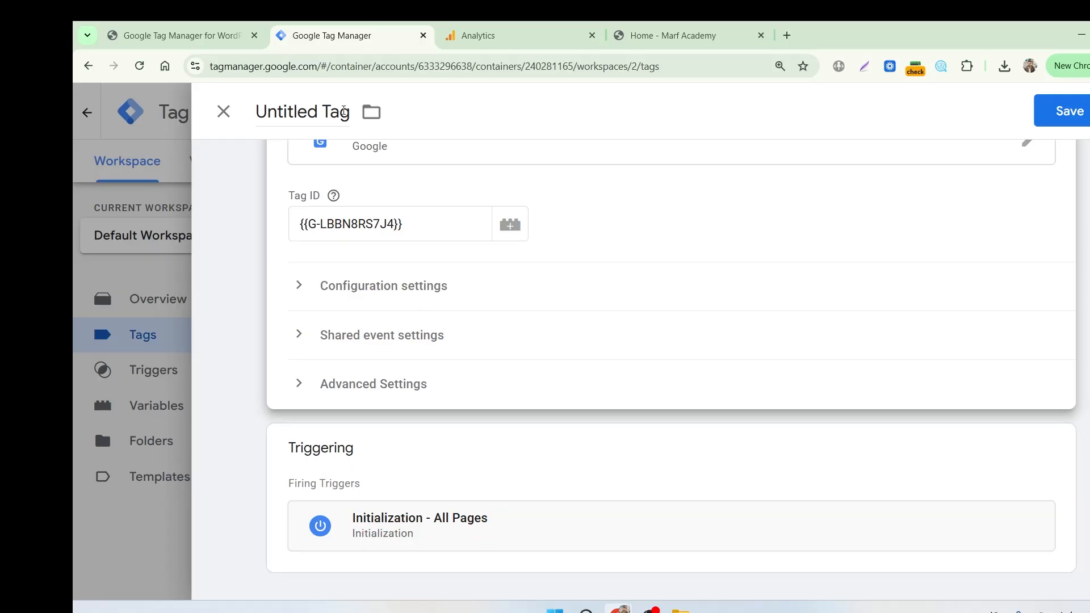
Name the new Google Tag GA4_config and save it in the workspace
{"action": "left_click", "coordinate": [372, 111]}
{"action": "left_click", "coordinate": [331, 112]}
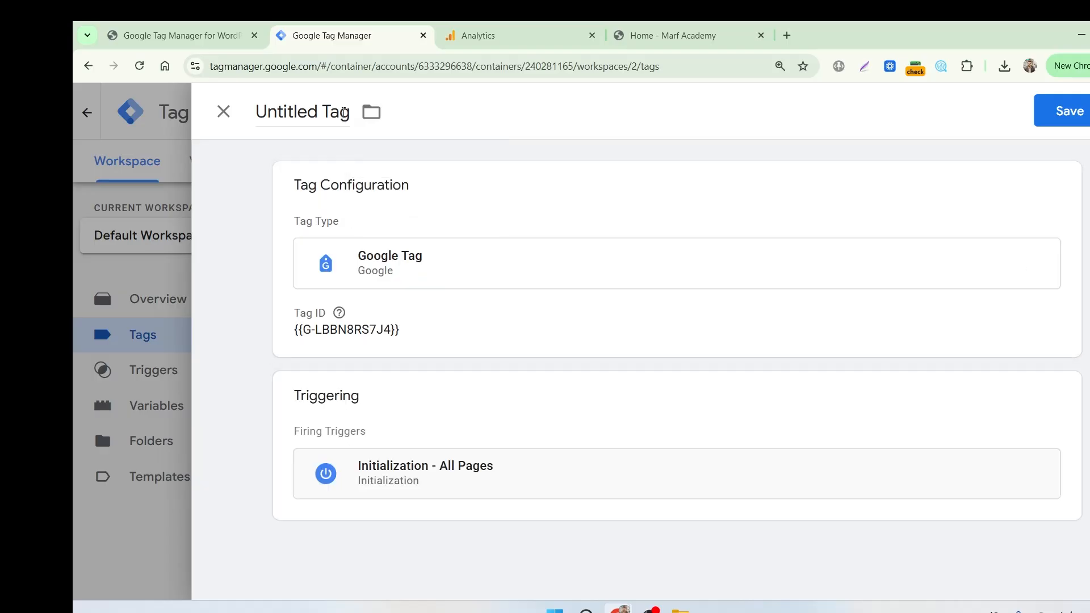
{"action": "left_click_drag", "start_coordinate": [350, 112], "coordinate": [266, 140]}
{"action": "key", "text": "BackSpace"}
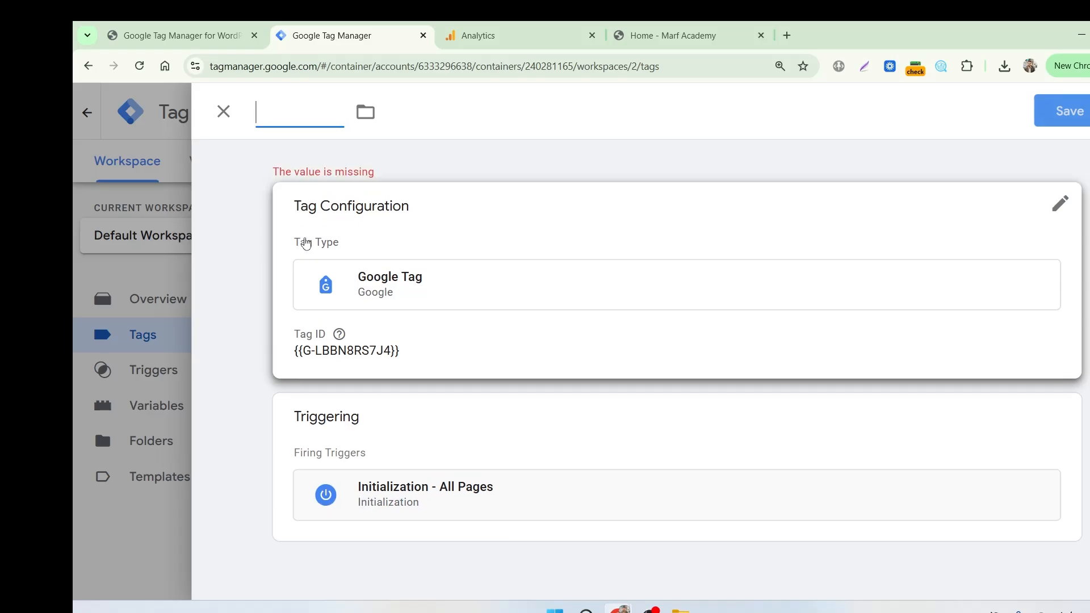
{"action": "type", "text": "Ga4"}
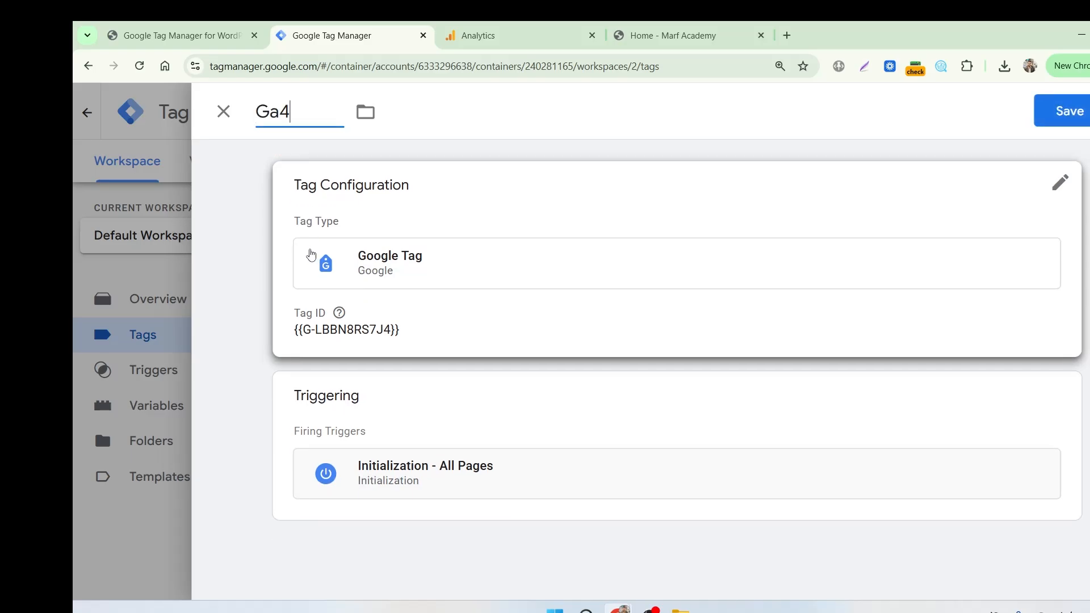
{"action": "key", "text": "BackSpace"}
{"action": "key", "text": "BackSpace"}
{"action": "type", "text": "A4_config"}
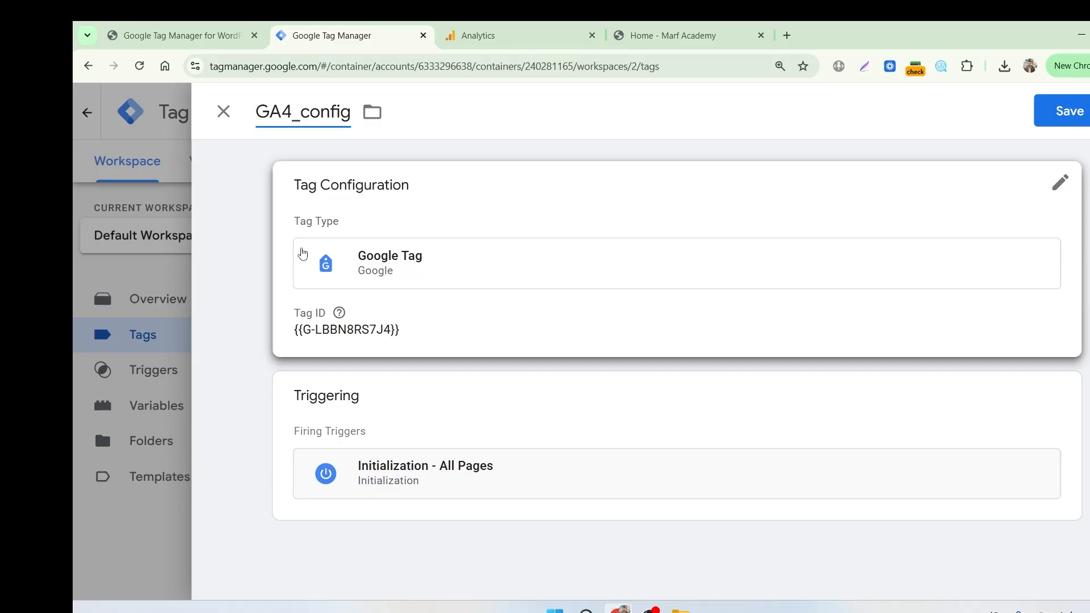
{"action": "left_click", "coordinate": [1068, 111]}
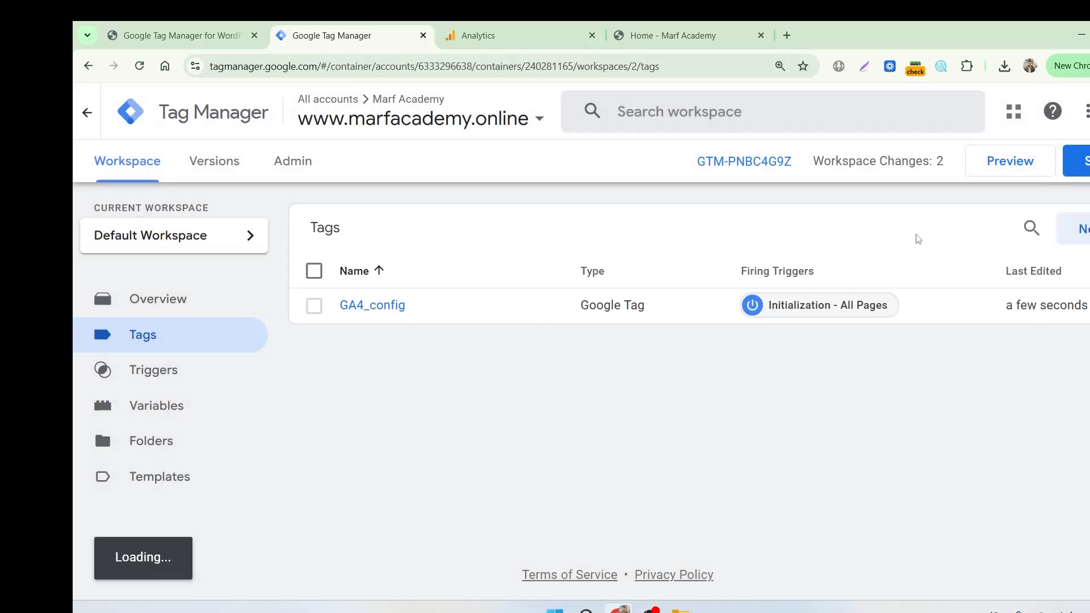
Start a preview of the container in Tag Assistant and copy the Marf Academy home page address from its browser tab
{"action": "left_click", "coordinate": [1018, 166]}
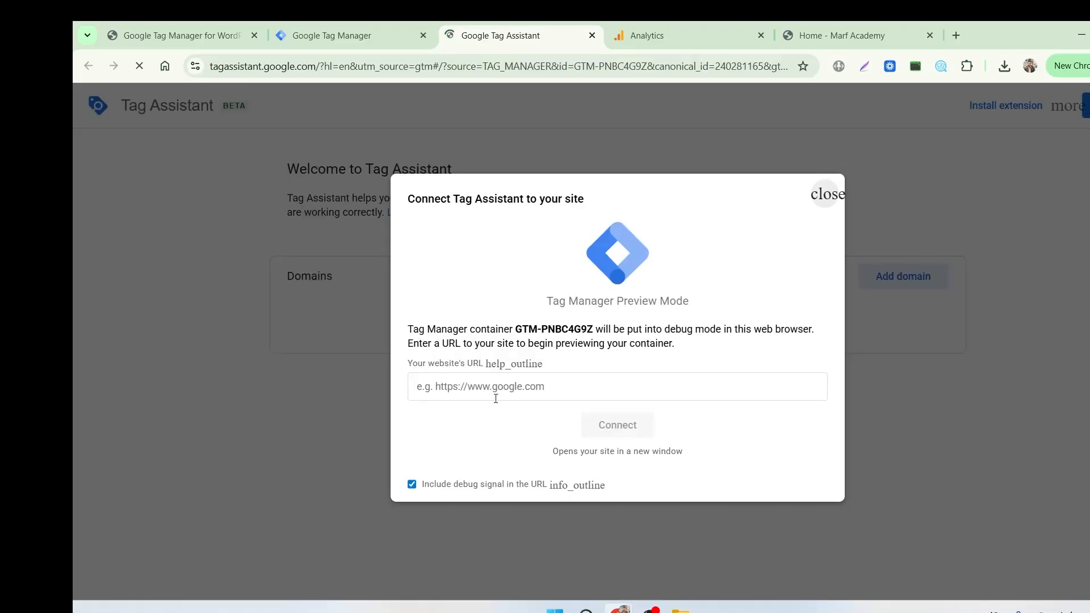
{"action": "left_click", "coordinate": [491, 390]}
{"action": "key", "text": "ctrl+v"}
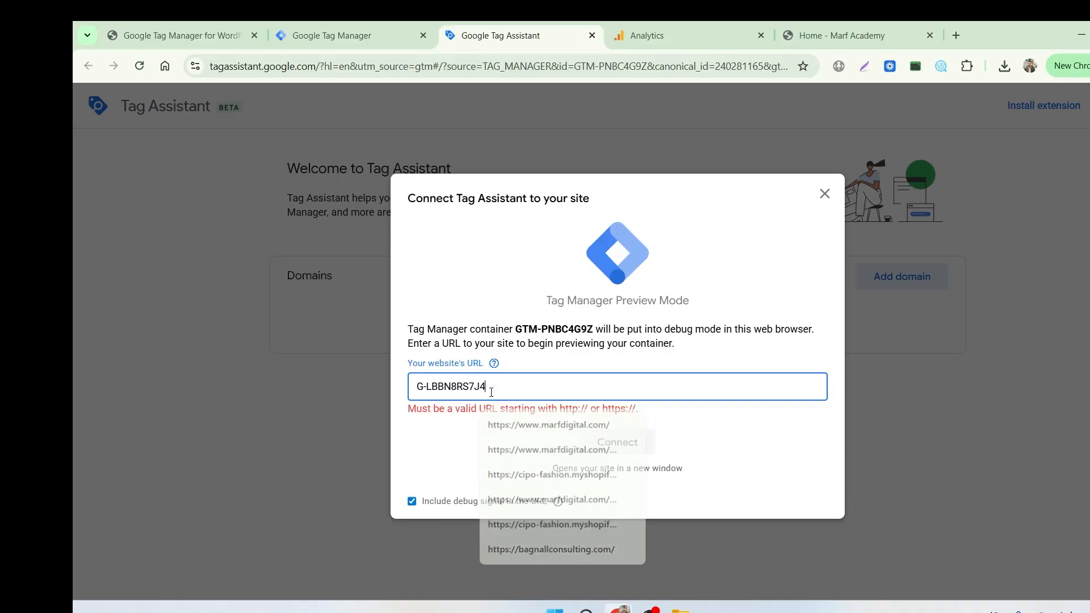
{"action": "left_click", "coordinate": [846, 35]}
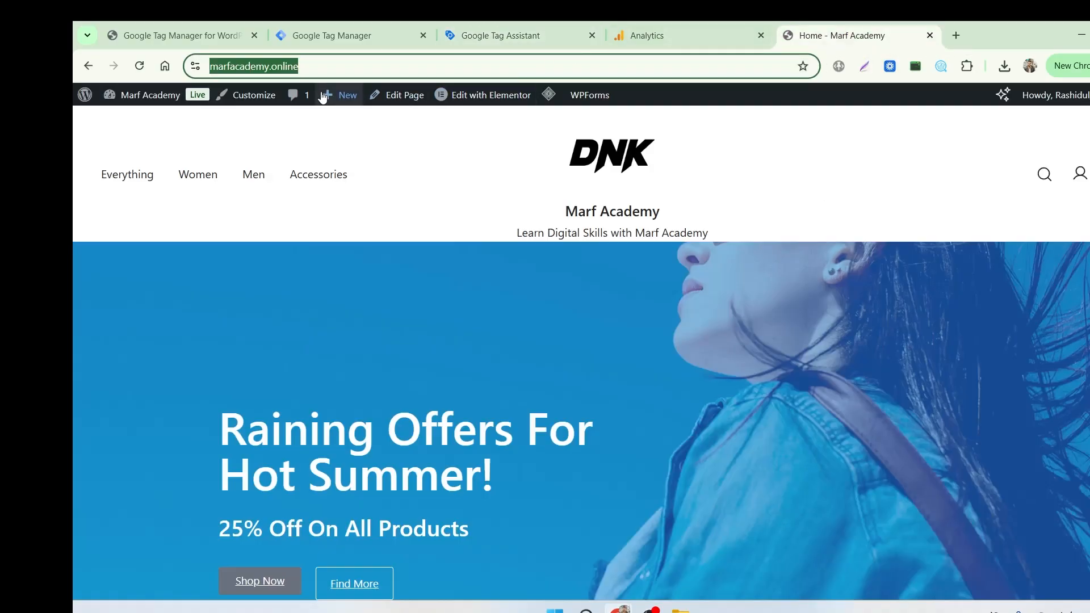
{"action": "right_click", "coordinate": [274, 68]}
{"action": "left_click", "coordinate": [317, 202]}
Return to Tag Assistant, enter the copied home page address as the website's URL in a fresh connection dialog, and connect
{"action": "left_click", "coordinate": [519, 28]}
{"action": "left_click_drag", "start_coordinate": [518, 387], "coordinate": [377, 389]}
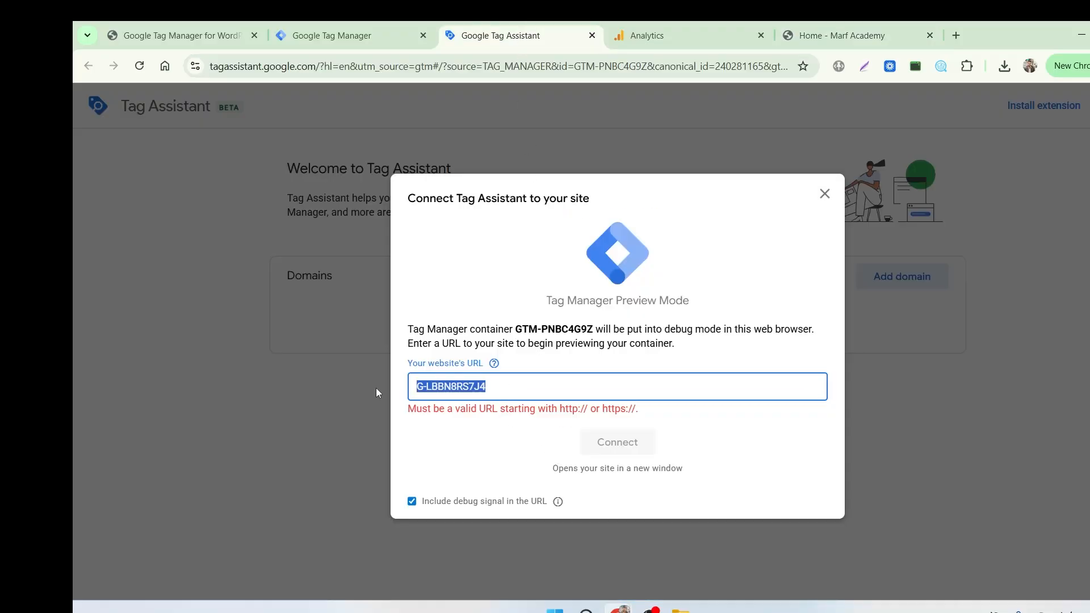
{"action": "left_click", "coordinate": [377, 390]}
{"action": "left_click", "coordinate": [549, 326]}
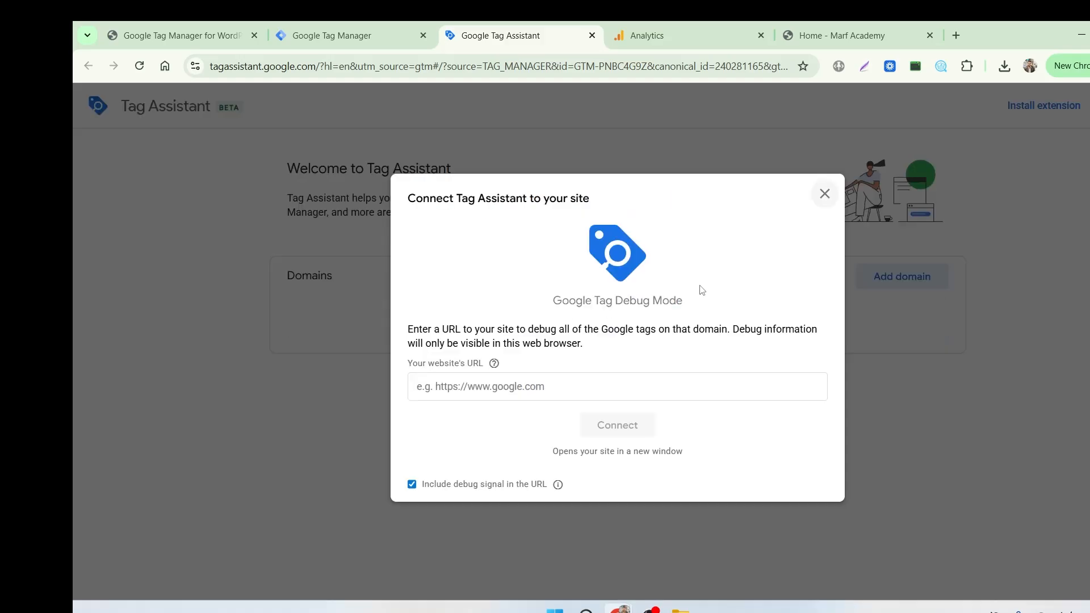
{"action": "left_click", "coordinate": [504, 388]}
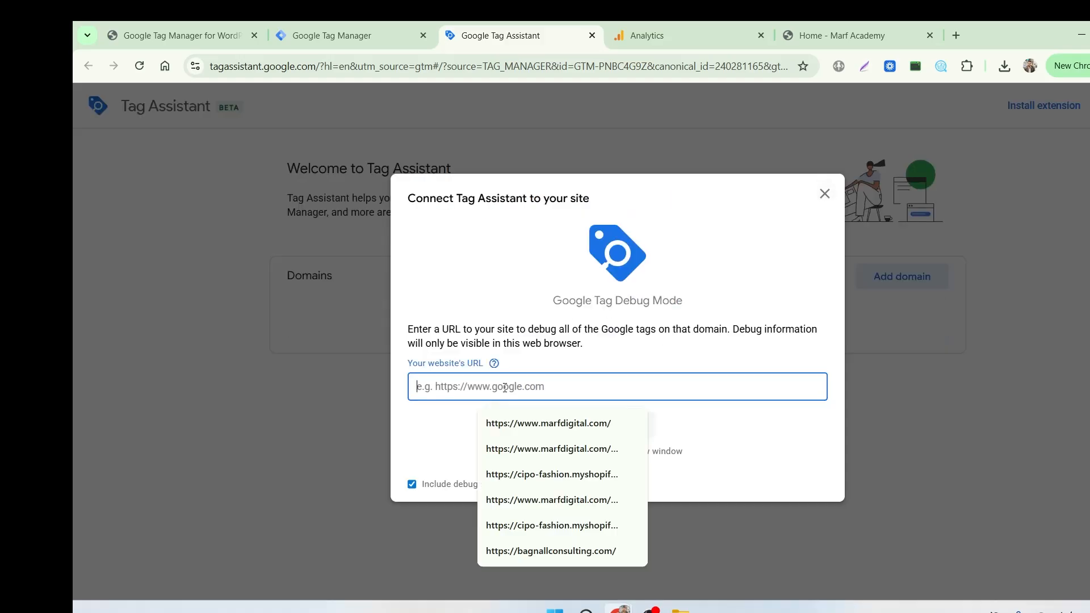
{"action": "key", "text": "ctrl+v"}
{"action": "left_click", "coordinate": [608, 427]}
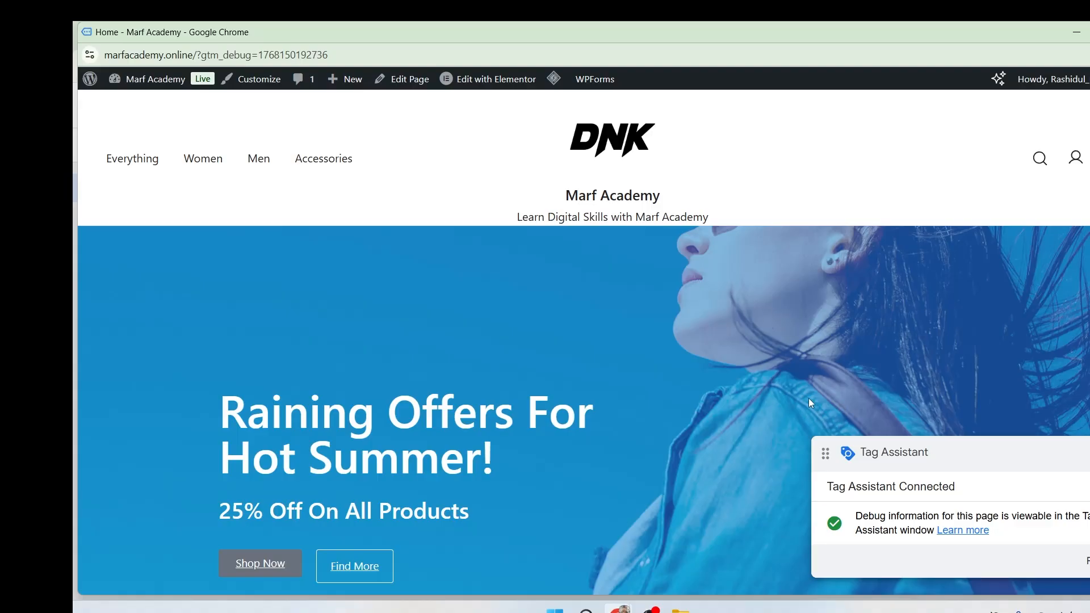
Browse the connected debug home page to the Featured Products and open the Blue Denim Shorts product page
{"action": "scroll", "coordinate": [782, 401], "scroll_direction": "down", "scroll_amount": 10}
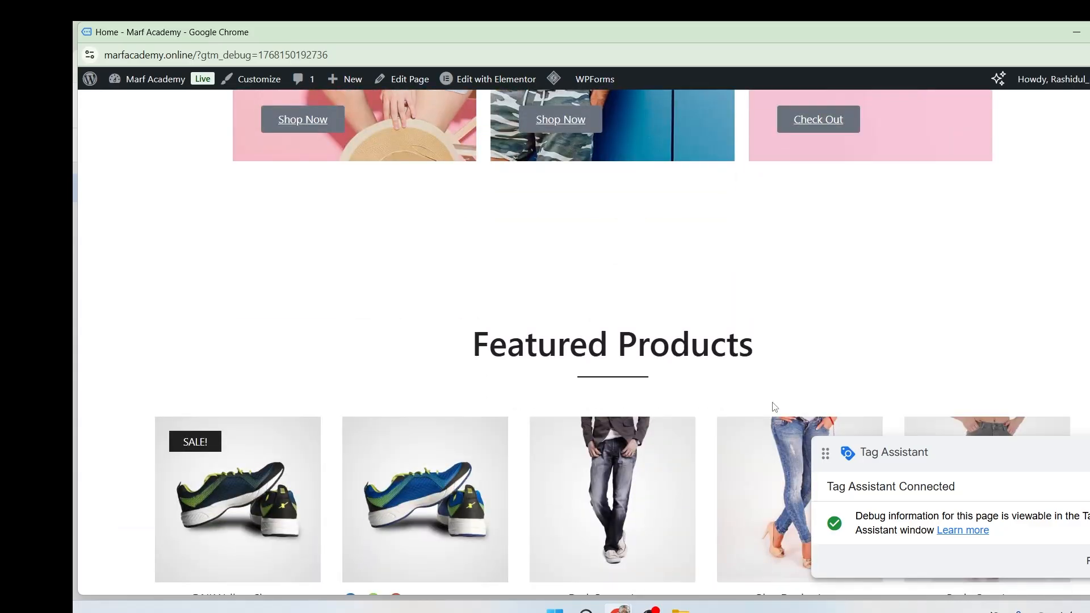
{"action": "scroll", "coordinate": [774, 406], "scroll_direction": "down", "scroll_amount": 10}
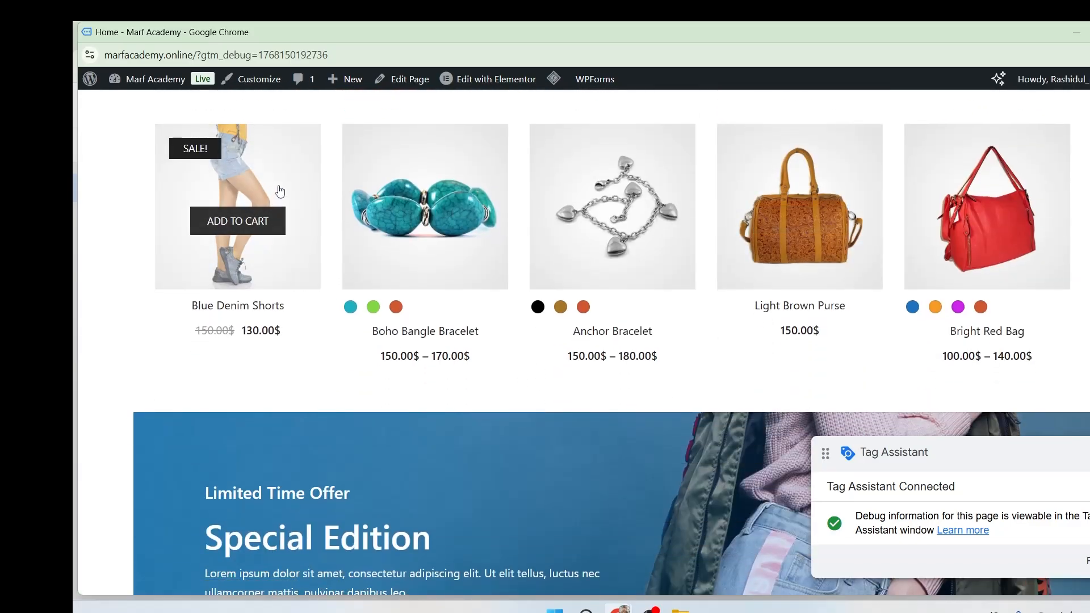
{"action": "left_click", "coordinate": [283, 182]}
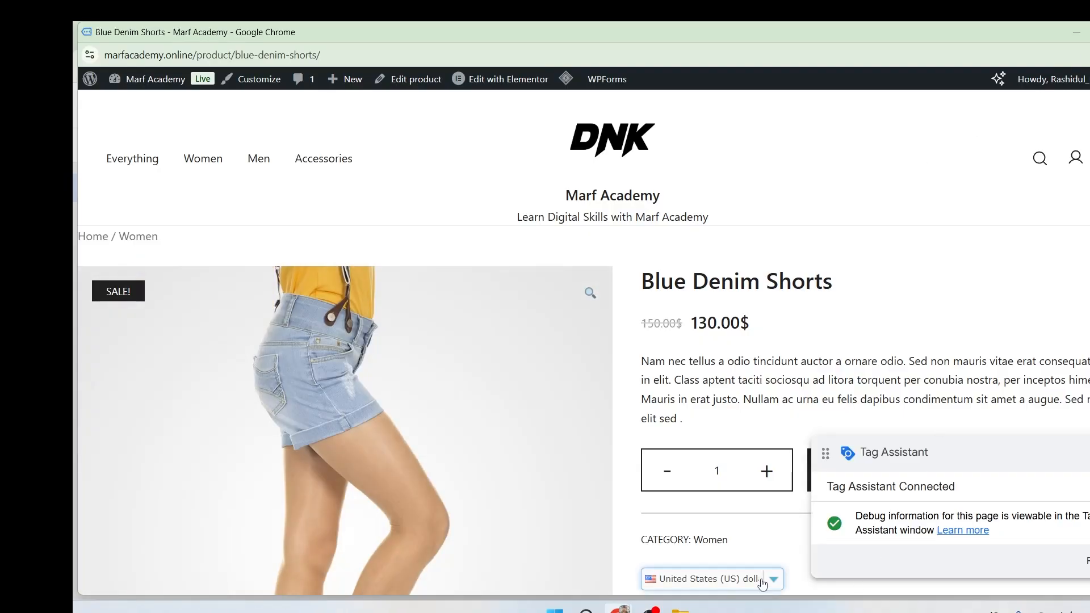
Switch back to the Tag Assistant window, dismiss the connection message, and review the summary of fired tags and events
{"action": "mouse_move", "coordinate": [622, 609]}
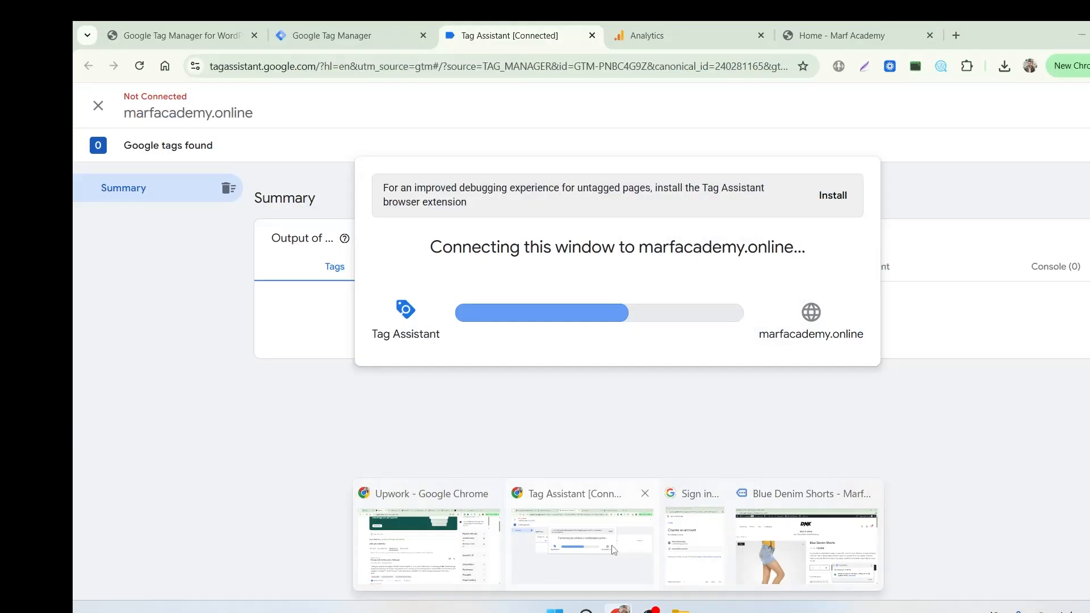
{"action": "left_click", "coordinate": [607, 548]}
{"action": "left_click", "coordinate": [587, 413]}
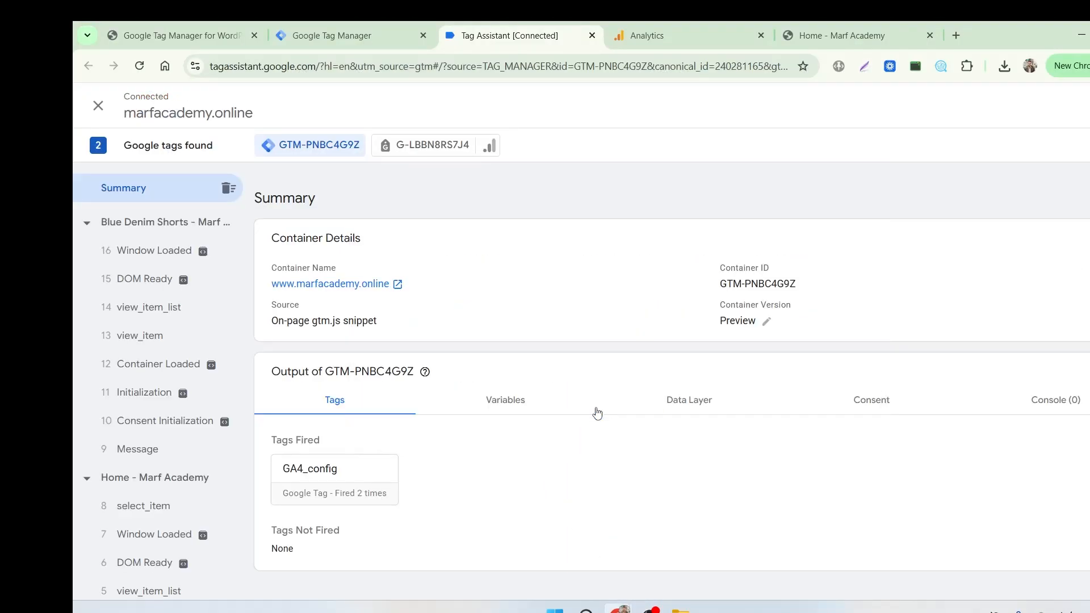
{"action": "scroll", "coordinate": [232, 287], "scroll_direction": "down", "scroll_amount": 2}
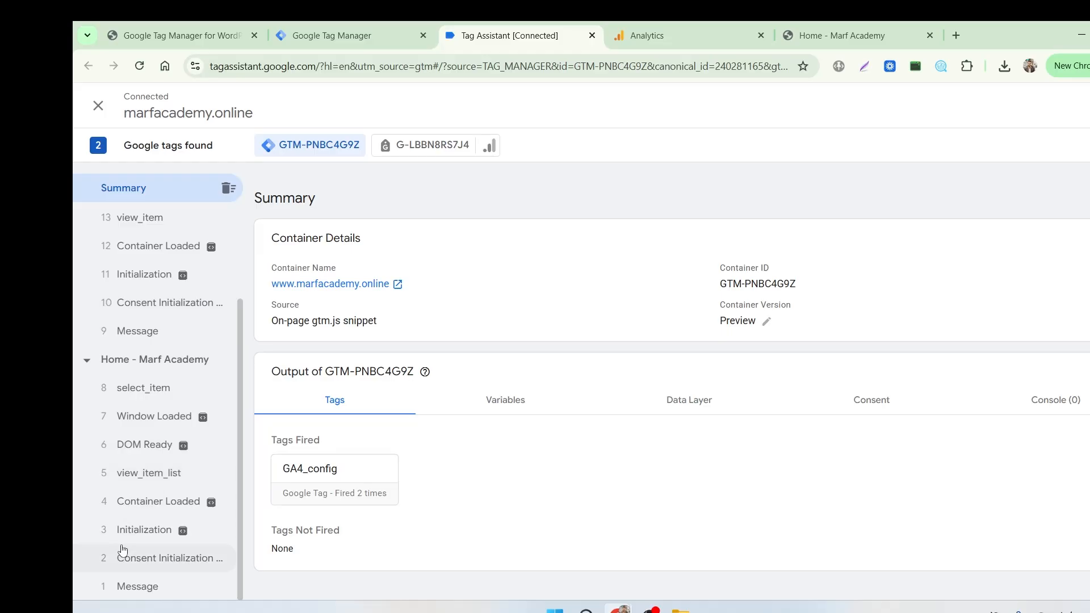
Examine the Data Layer values of the home page's view_item_list event down to its ecommerce items
{"action": "left_click", "coordinate": [155, 474]}
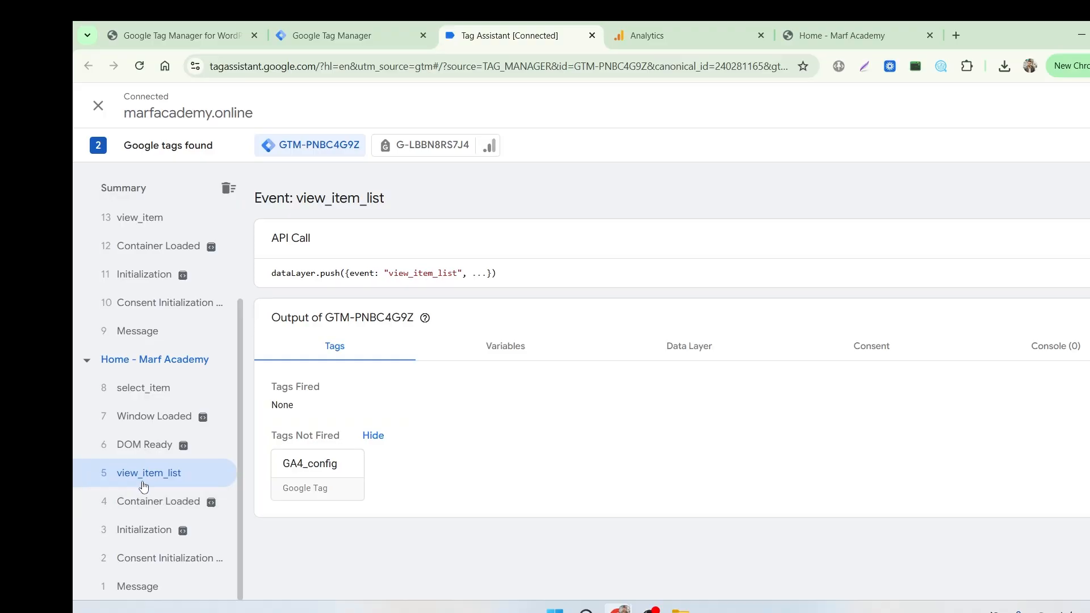
{"action": "left_click", "coordinate": [697, 353]}
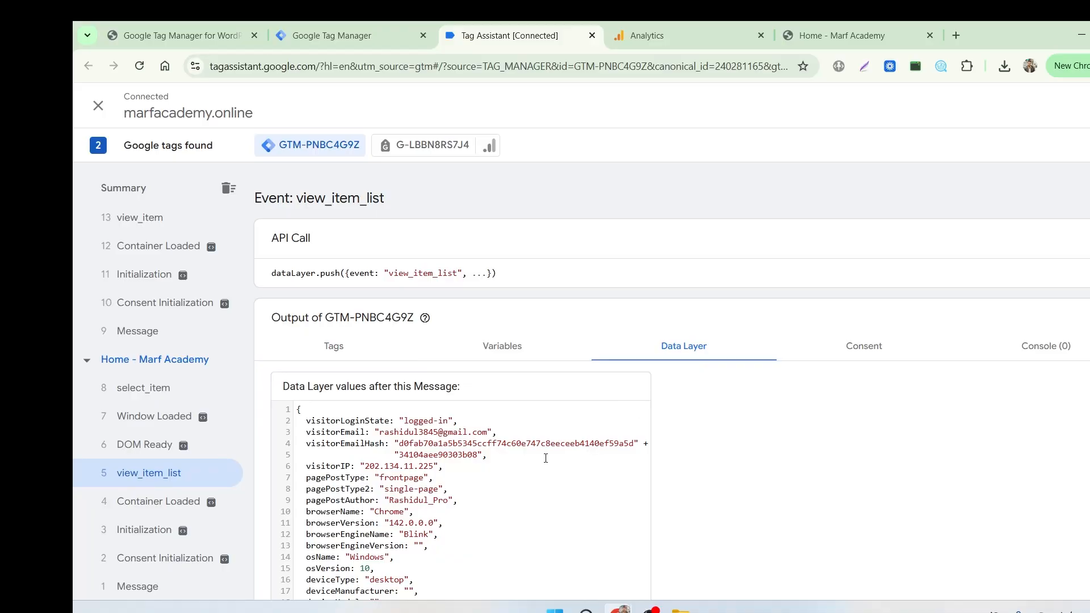
{"action": "scroll", "coordinate": [520, 474], "scroll_direction": "down", "scroll_amount": 4}
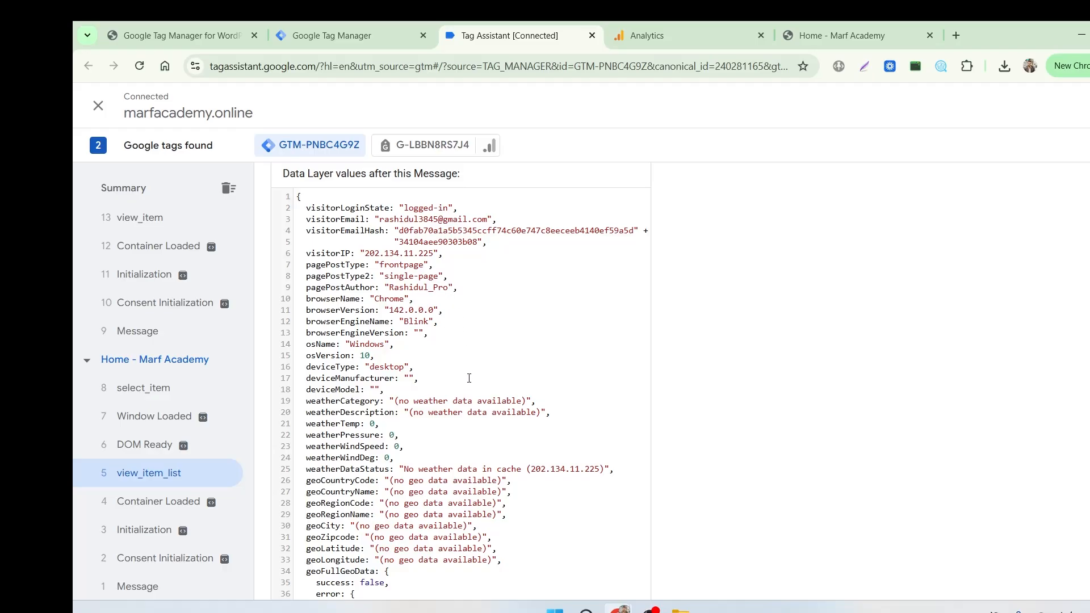
{"action": "scroll", "coordinate": [469, 378], "scroll_direction": "down", "scroll_amount": 12}
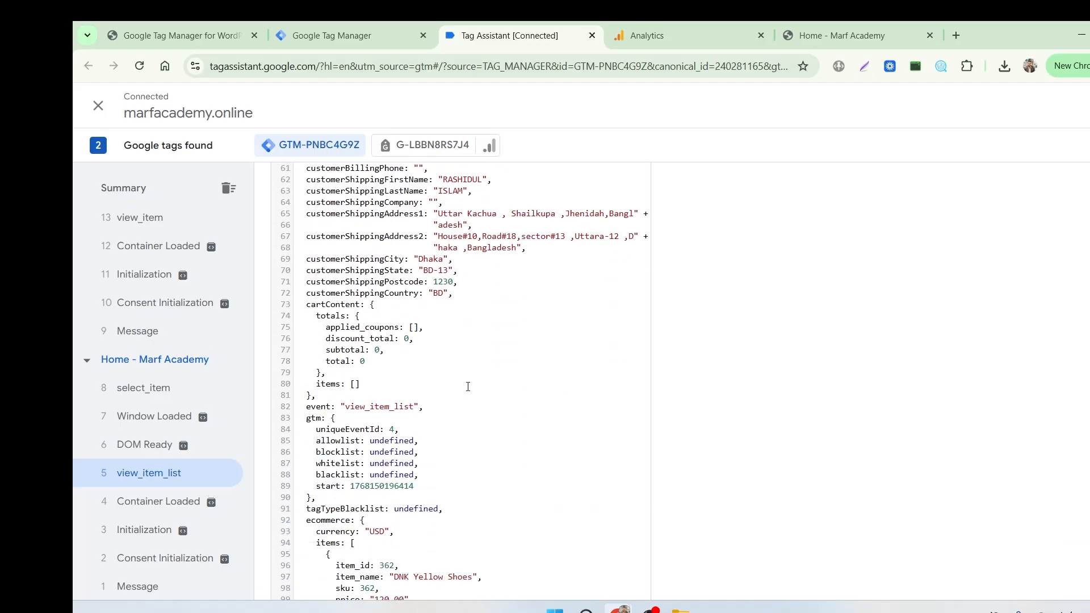
{"action": "scroll", "coordinate": [468, 387], "scroll_direction": "down", "scroll_amount": 6}
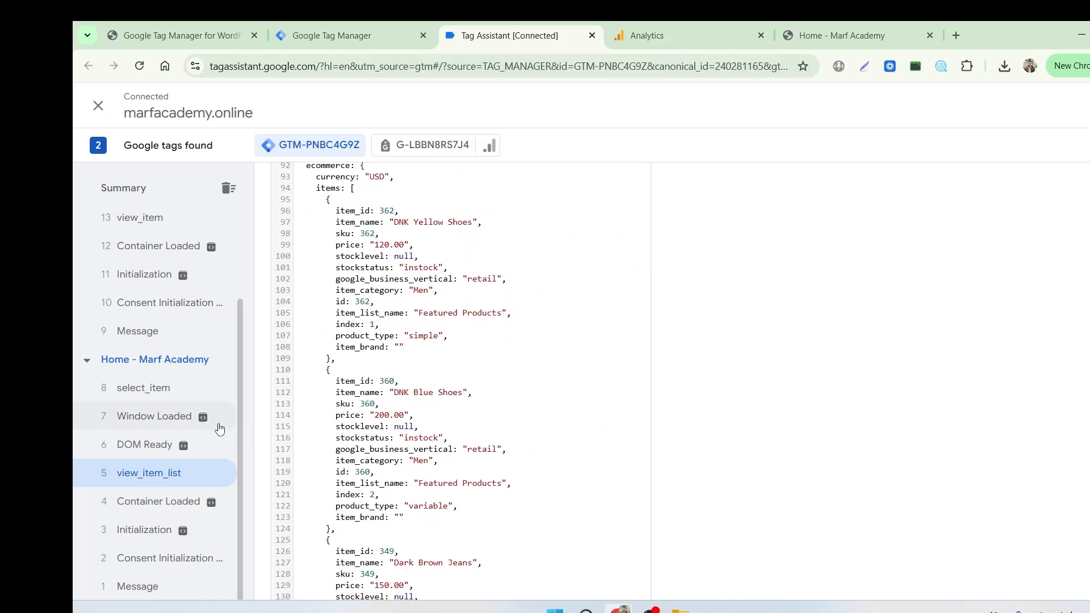
Examine the ecommerce items and customer details in the Data Layer of the home page's select_item event
{"action": "left_click", "coordinate": [144, 389]}
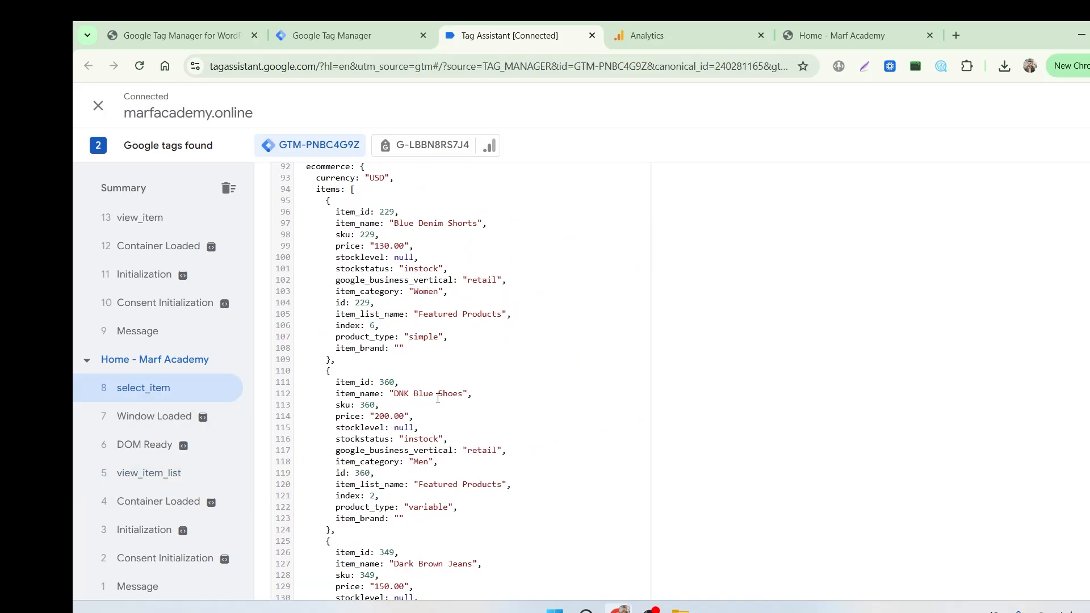
{"action": "scroll", "coordinate": [438, 398], "scroll_direction": "up", "scroll_amount": 2}
{"action": "scroll", "coordinate": [442, 454], "scroll_direction": "up", "scroll_amount": 15}
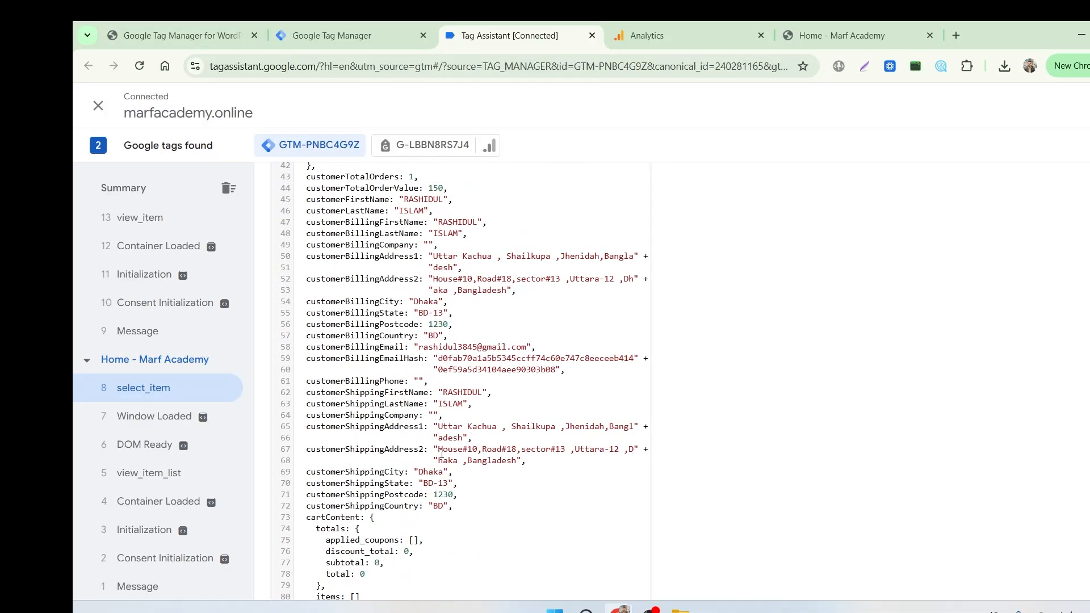
{"action": "scroll", "coordinate": [442, 454], "scroll_direction": "down", "scroll_amount": 10}
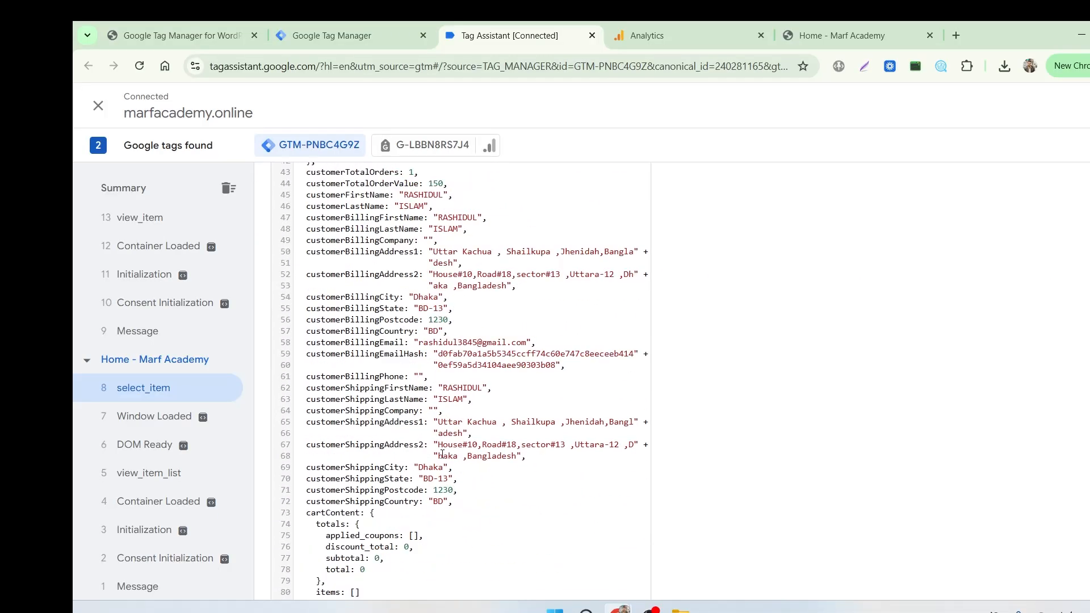
{"action": "scroll", "coordinate": [126, 361], "scroll_direction": "up", "scroll_amount": 2}
Examine the Data Layer values of the Blue Denim Shorts page's view_item event and highlight its ecommerce block
{"action": "left_click", "coordinate": [141, 288]}
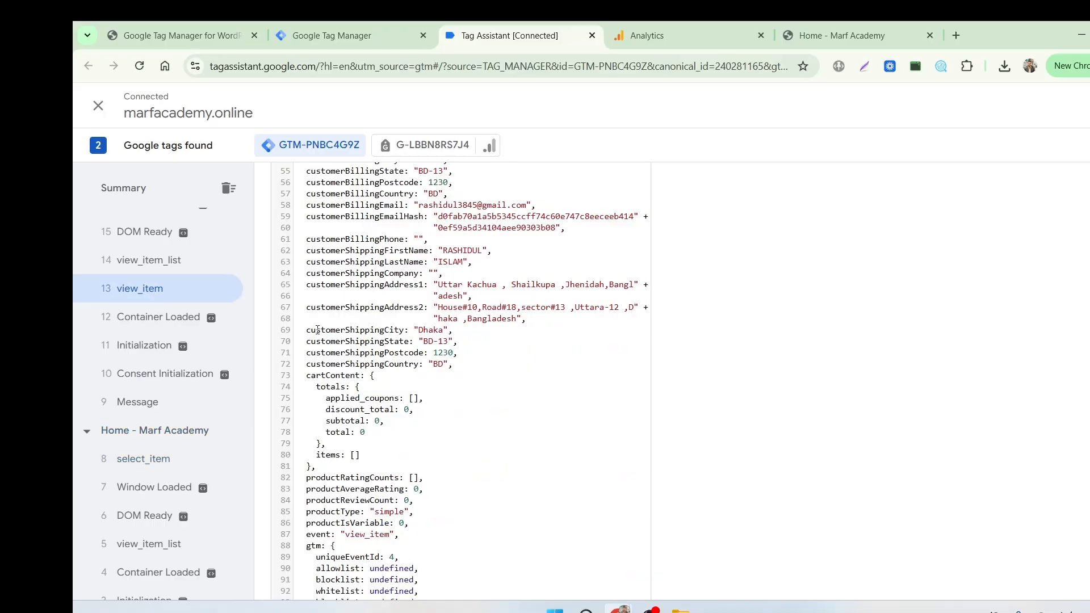
{"action": "scroll", "coordinate": [473, 442], "scroll_direction": "up", "scroll_amount": 10}
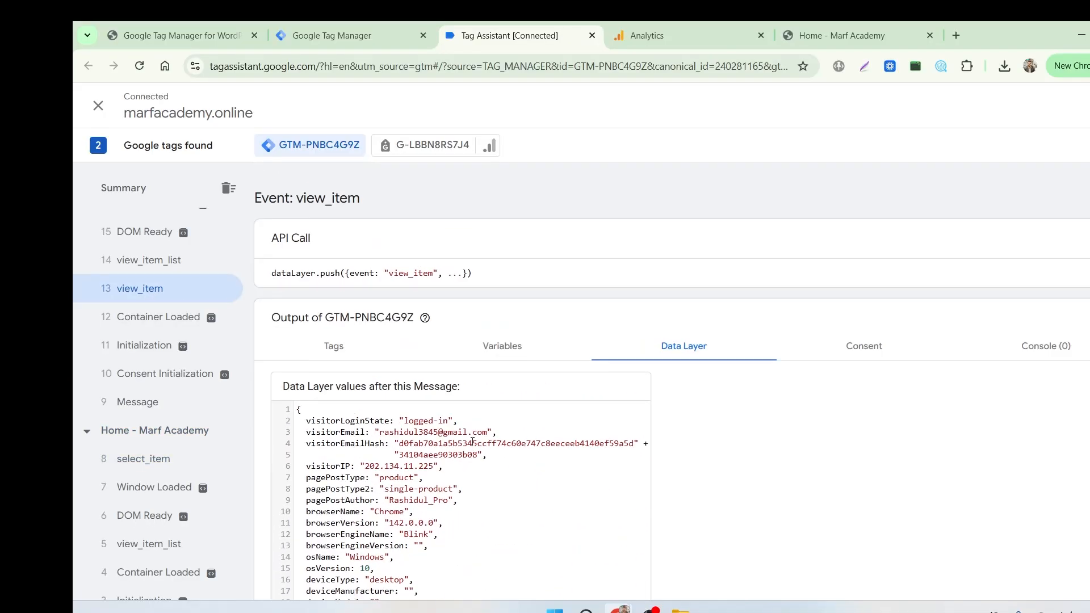
{"action": "scroll", "coordinate": [513, 433], "scroll_direction": "down", "scroll_amount": 2}
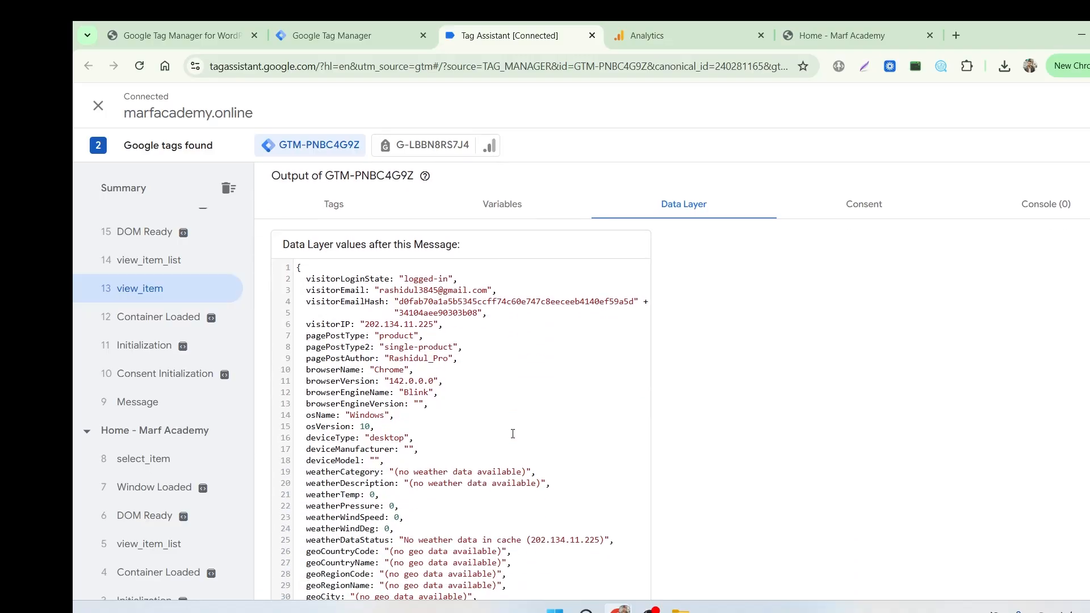
{"action": "scroll", "coordinate": [511, 431], "scroll_direction": "down", "scroll_amount": 6}
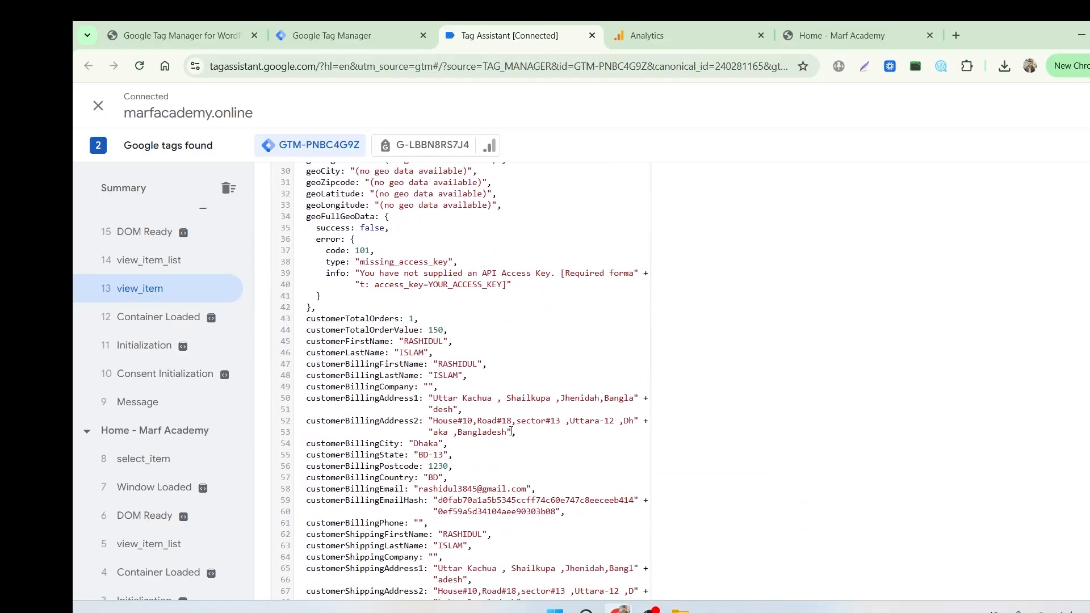
{"action": "scroll", "coordinate": [511, 431], "scroll_direction": "down", "scroll_amount": 6}
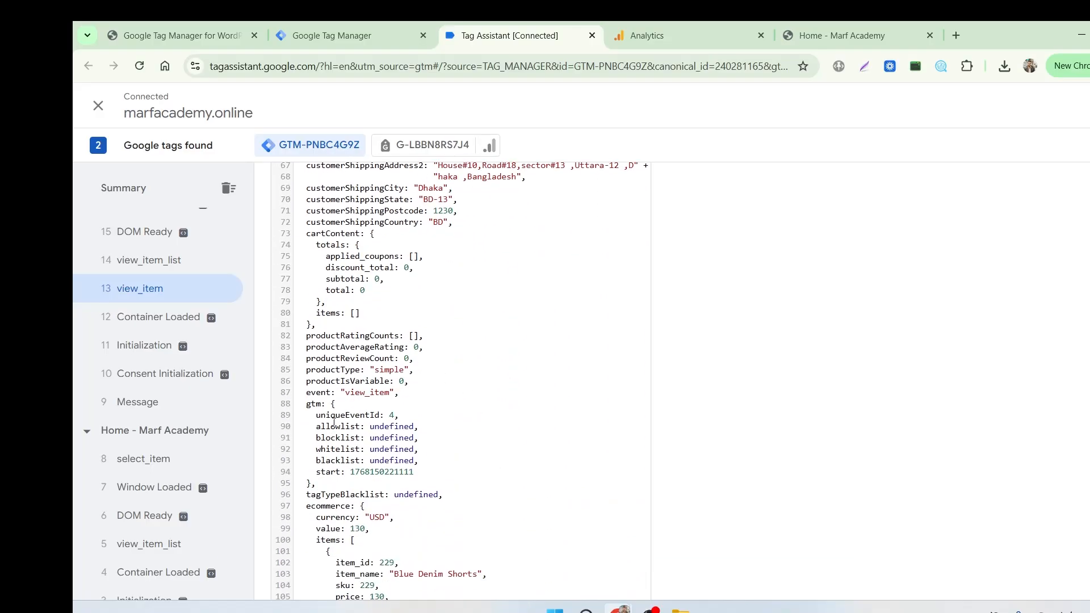
{"action": "scroll", "coordinate": [334, 423], "scroll_direction": "down", "scroll_amount": 2}
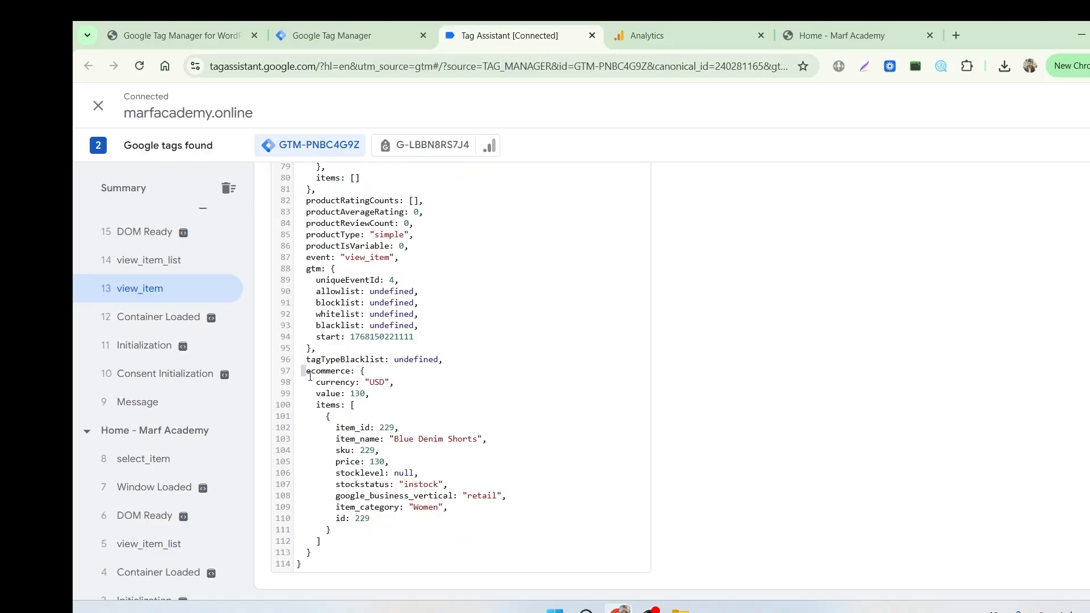
{"action": "left_click_drag", "start_coordinate": [310, 377], "coordinate": [369, 564]}
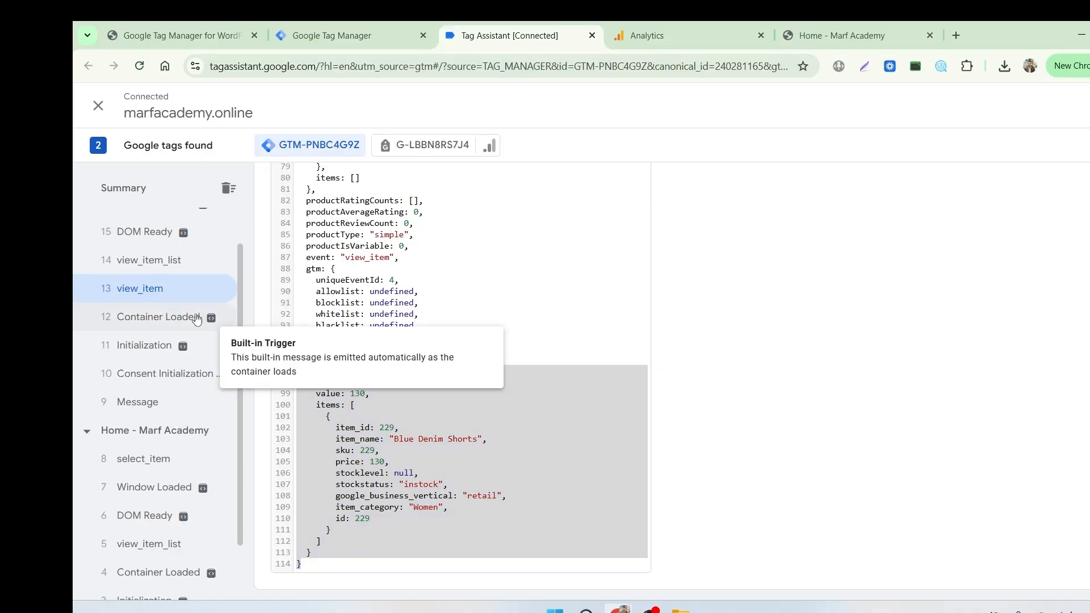
Examine the related-product items in the Data Layer of the Blue Denim Shorts page's view_item_list event
{"action": "scroll", "coordinate": [145, 315], "scroll_direction": "up", "scroll_amount": 1}
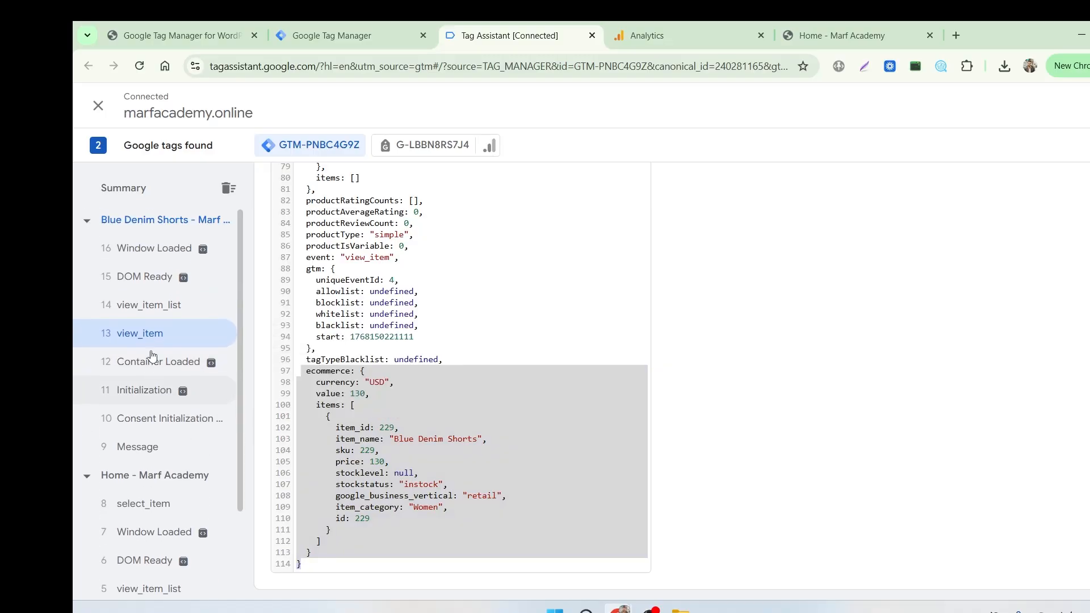
{"action": "left_click", "coordinate": [145, 314]}
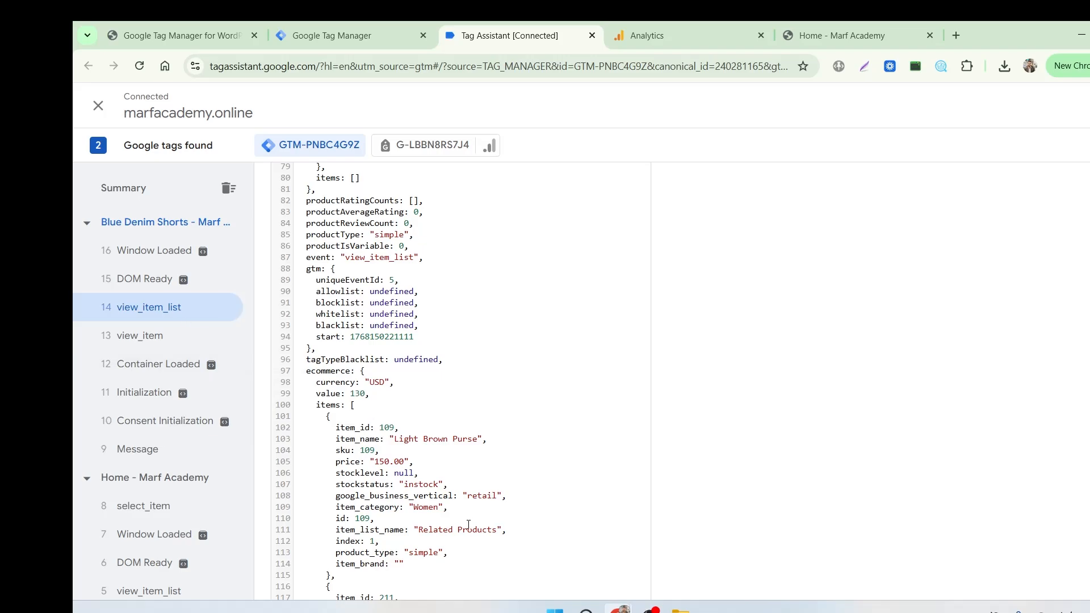
{"action": "scroll", "coordinate": [428, 454], "scroll_direction": "down", "scroll_amount": 3}
{"action": "scroll", "coordinate": [365, 335], "scroll_direction": "down", "scroll_amount": 4}
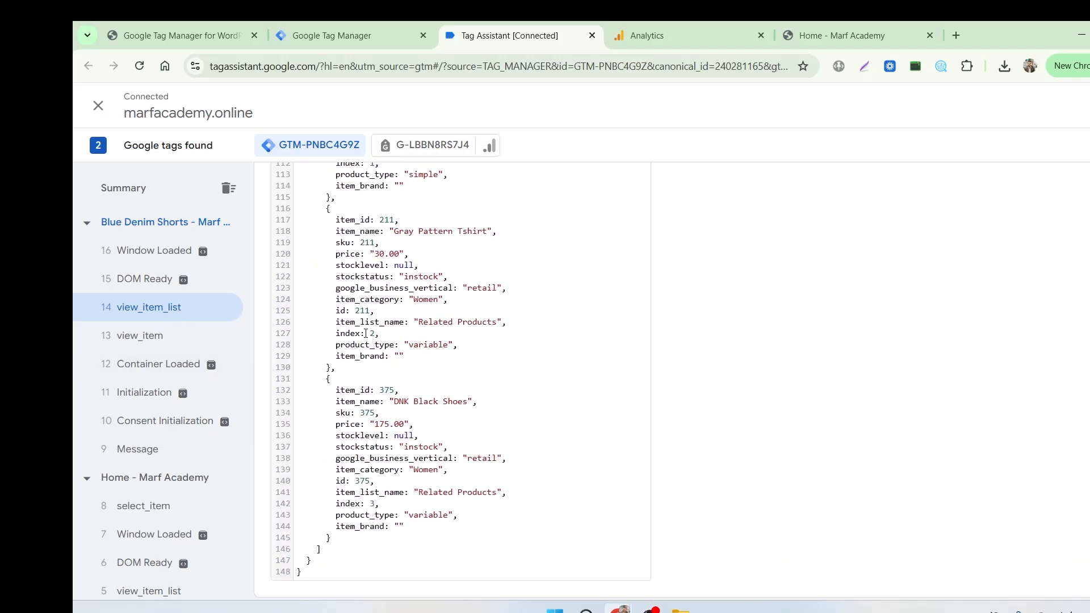
{"action": "scroll", "coordinate": [365, 335], "scroll_direction": "up", "scroll_amount": 6}
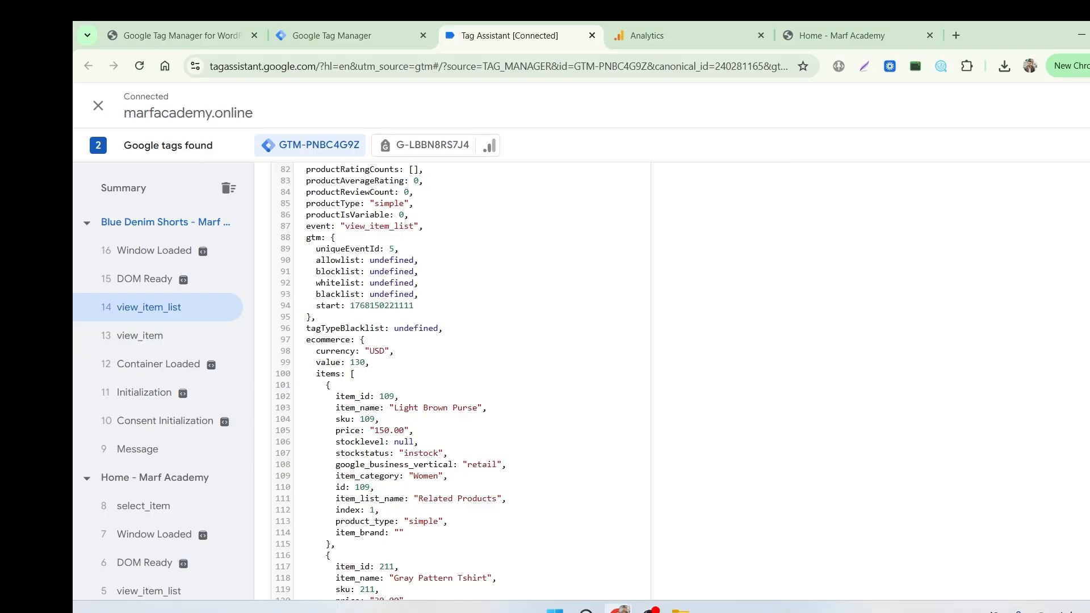
Switch to the connected store window, add one Blue Denim Shorts to the cart, and open the cart page
{"action": "mouse_move", "coordinate": [641, 609]}
{"action": "left_click", "coordinate": [969, 550]}
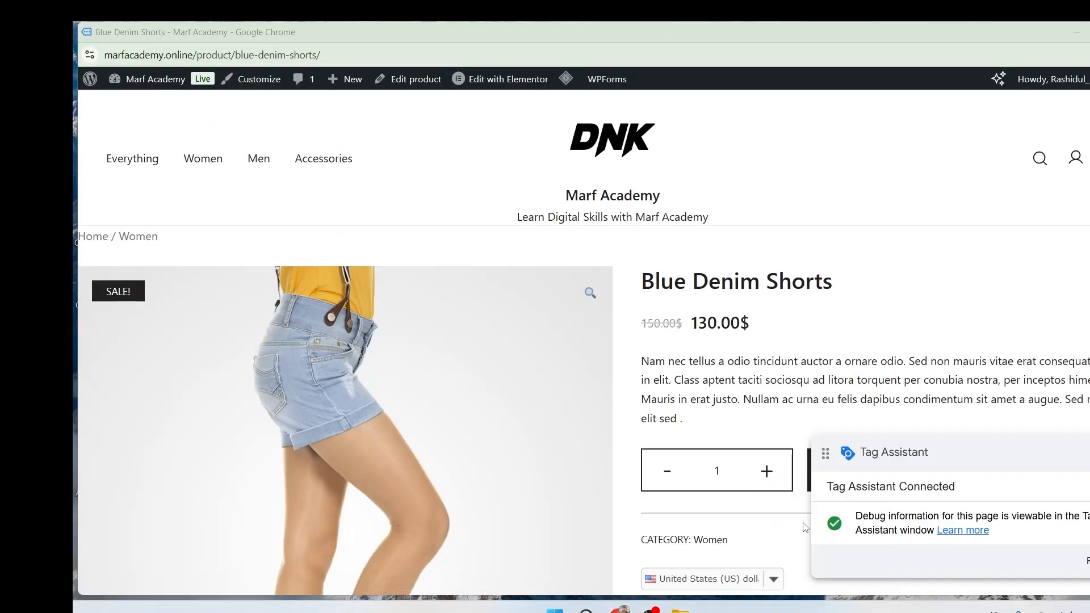
{"action": "scroll", "coordinate": [727, 417], "scroll_direction": "down", "scroll_amount": 2}
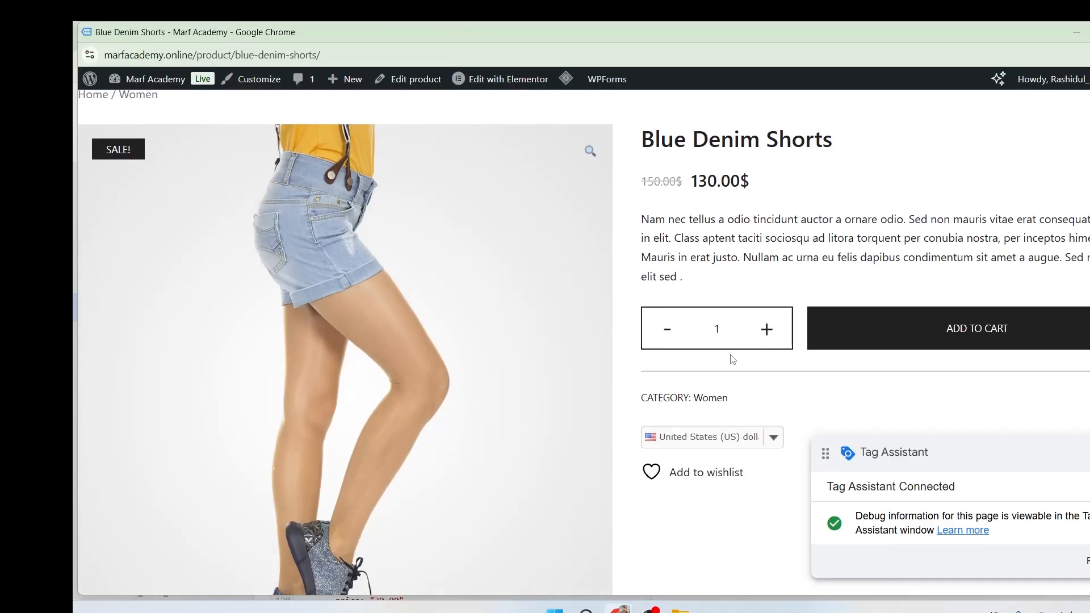
{"action": "left_click", "coordinate": [952, 335]}
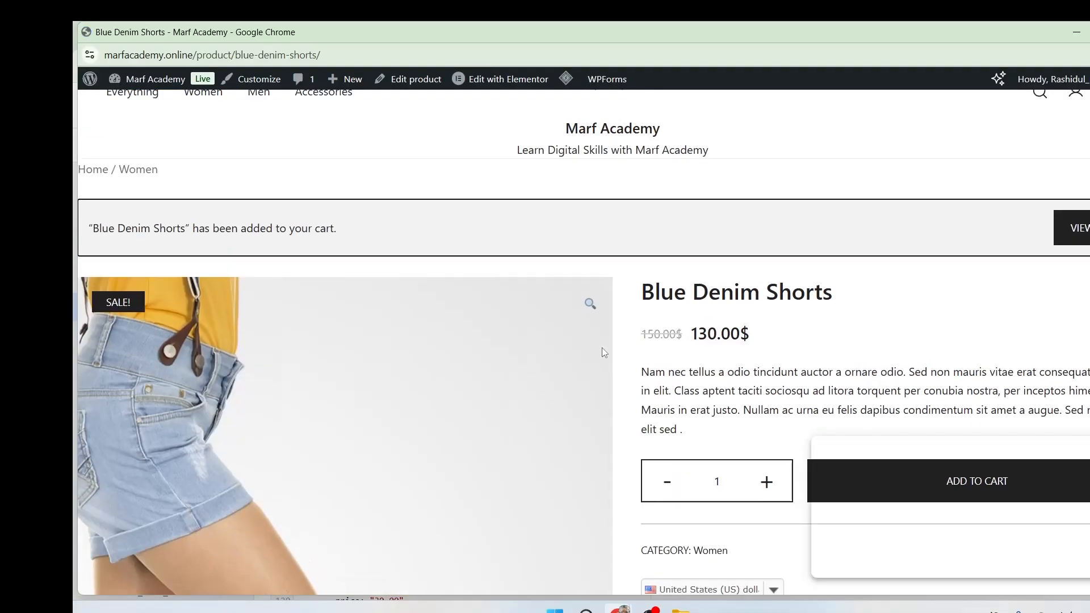
{"action": "scroll", "coordinate": [545, 347], "scroll_direction": "down", "scroll_amount": 2}
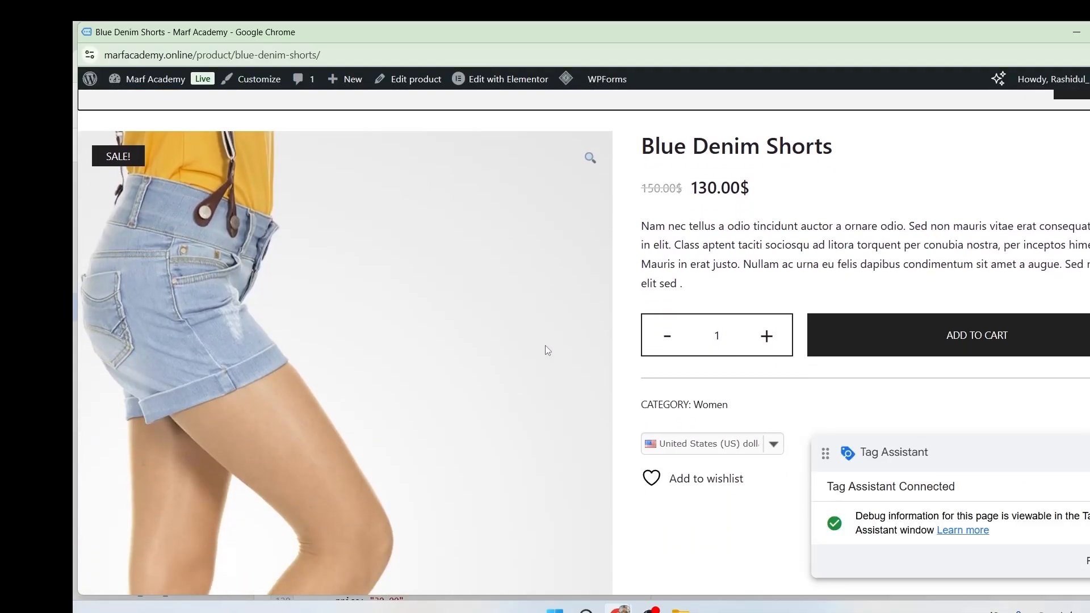
{"action": "left_click", "coordinate": [1081, 154]}
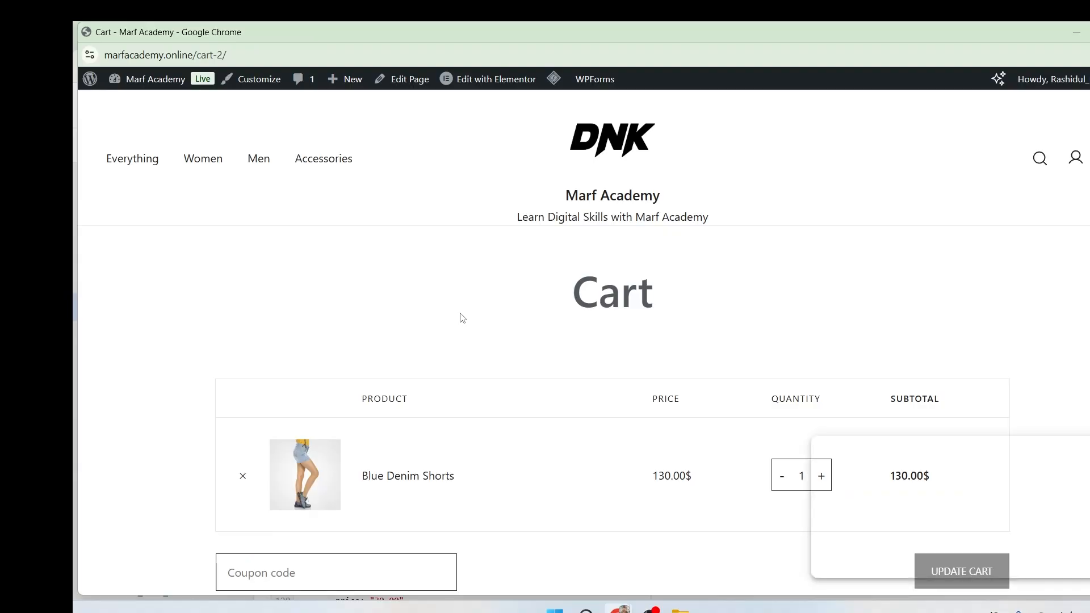
Review the cart's product and totals, and proceed to checkout
{"action": "scroll", "coordinate": [464, 318], "scroll_direction": "down", "scroll_amount": 5}
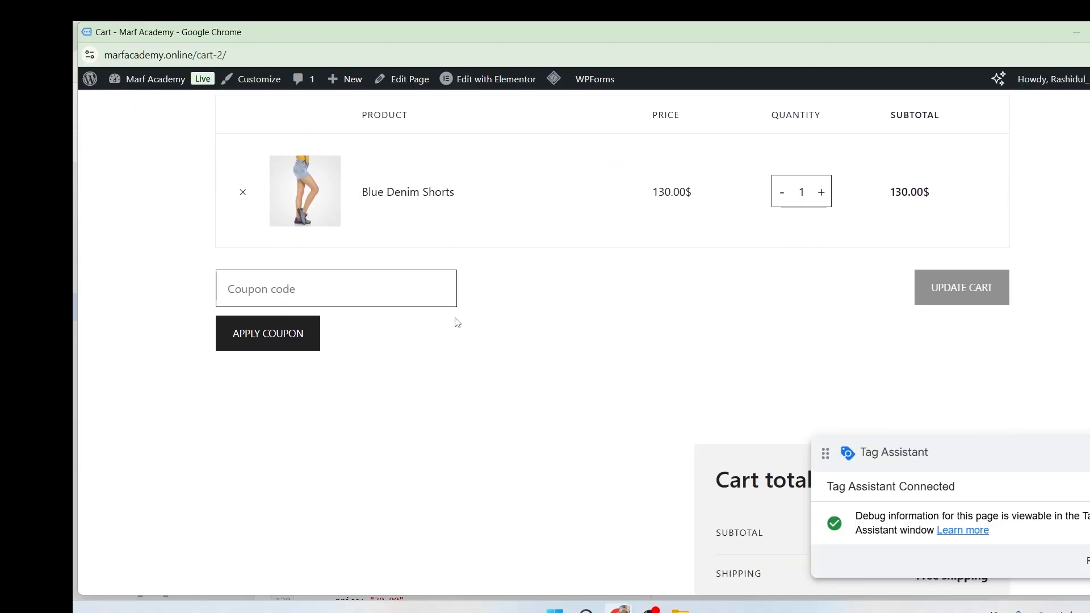
{"action": "scroll", "coordinate": [458, 323], "scroll_direction": "up", "scroll_amount": 3}
{"action": "scroll", "coordinate": [457, 322], "scroll_direction": "down", "scroll_amount": 9}
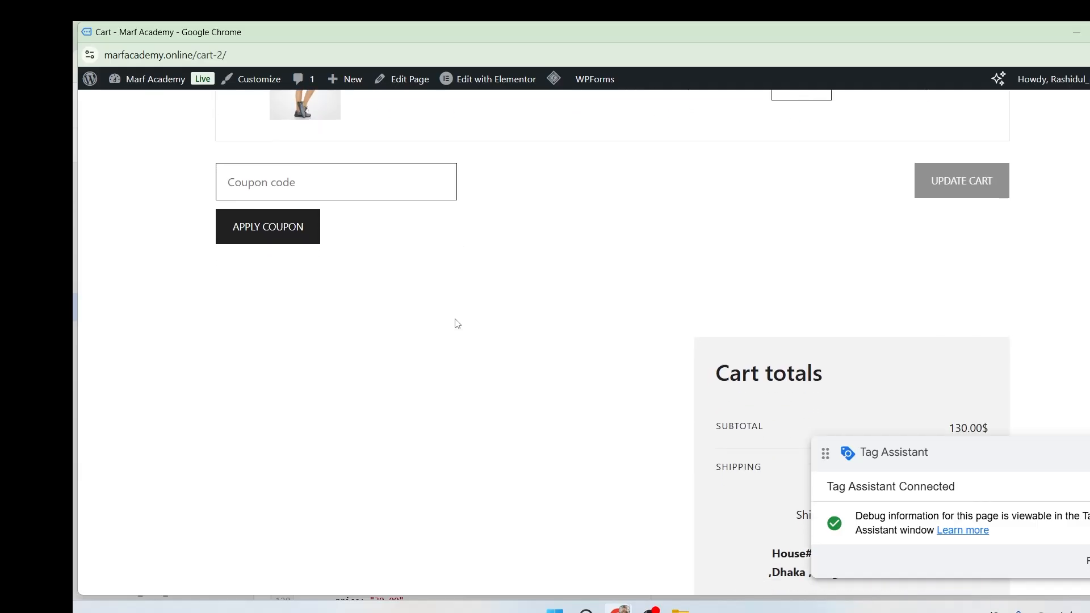
{"action": "scroll", "coordinate": [458, 323], "scroll_direction": "down", "scroll_amount": 3}
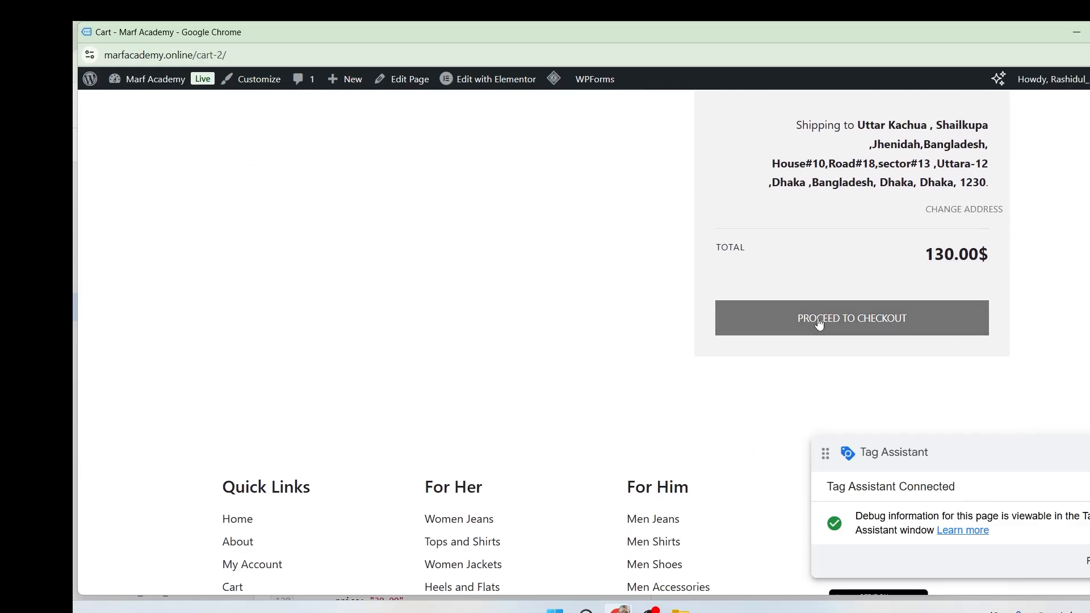
{"action": "left_click", "coordinate": [762, 332]}
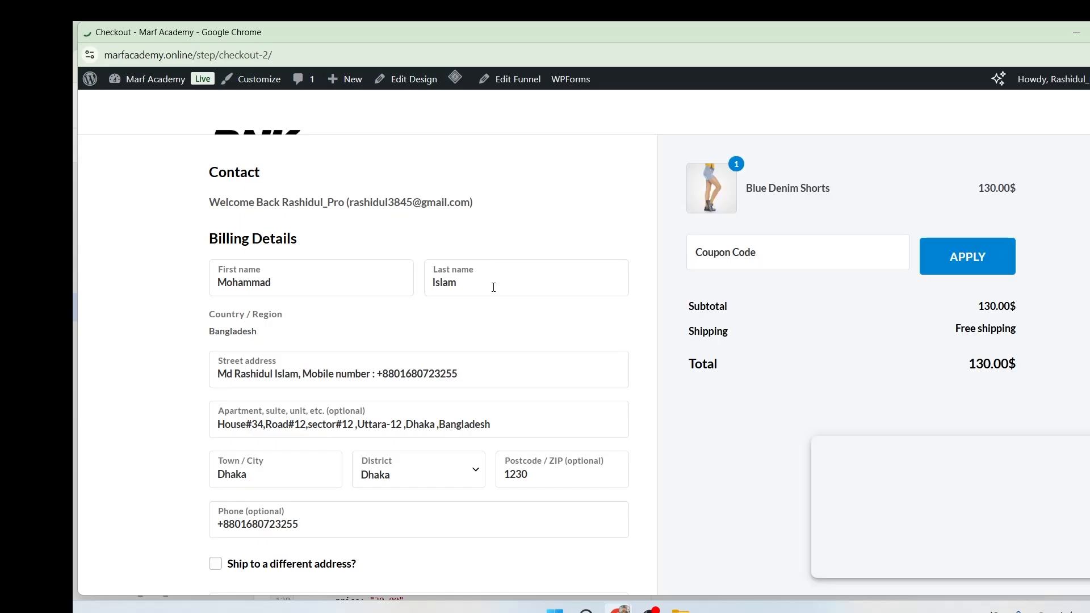
Select Cash on delivery as the payment method and place the Blue Denim Shorts order
{"action": "scroll", "coordinate": [497, 292], "scroll_direction": "down", "scroll_amount": 7}
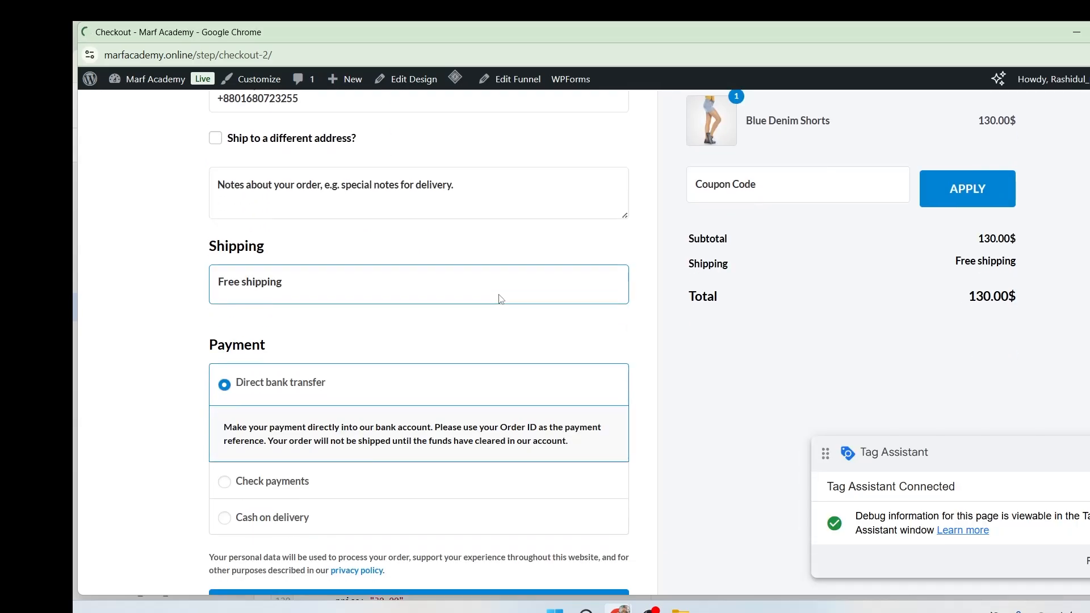
{"action": "scroll", "coordinate": [499, 299], "scroll_direction": "down", "scroll_amount": 1}
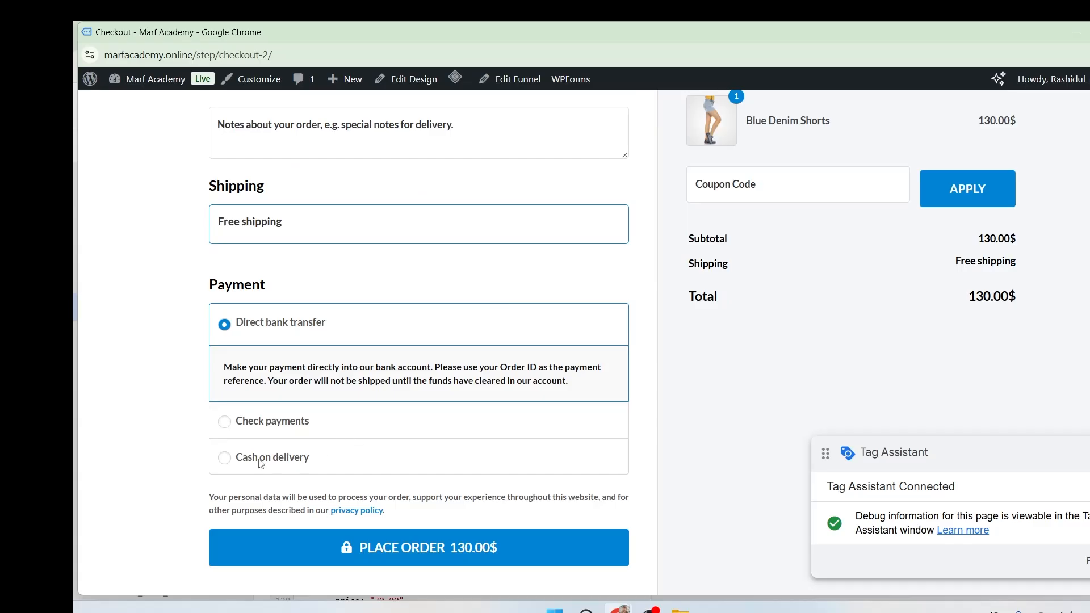
{"action": "left_click", "coordinate": [224, 458]}
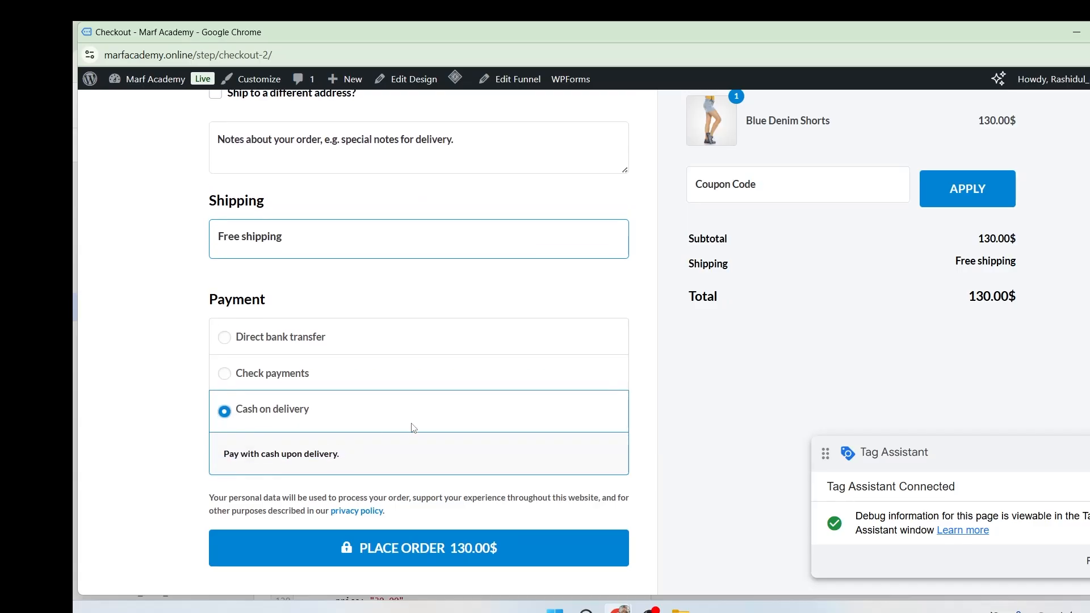
{"action": "left_click", "coordinate": [416, 551]}
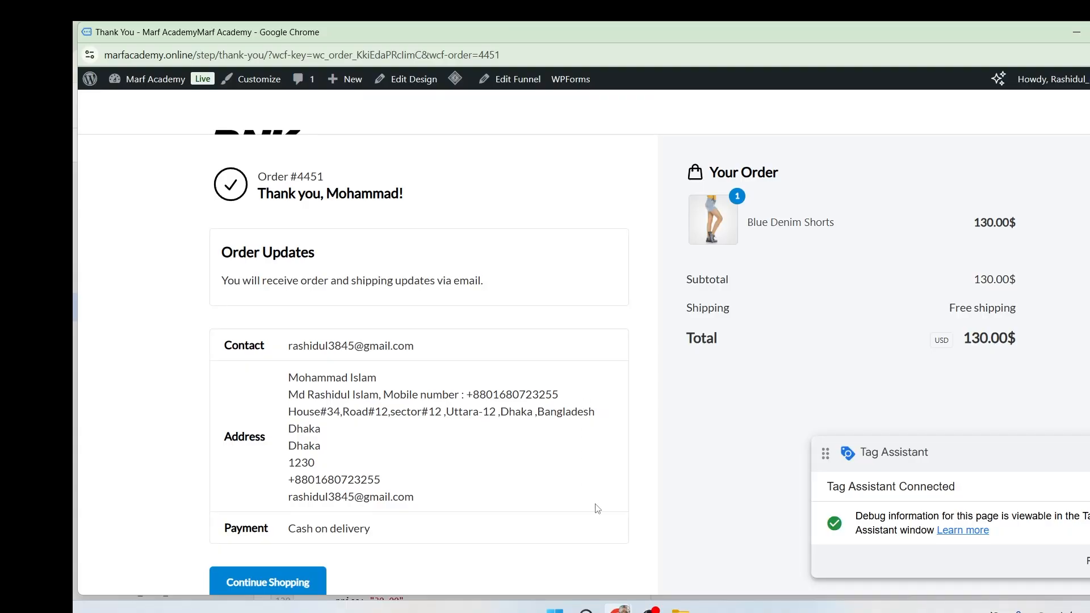
Switch back to the Tag Assistant window and review the recorded events of the thank-you, checkout, cart and product pages
{"action": "mouse_move", "coordinate": [618, 609]}
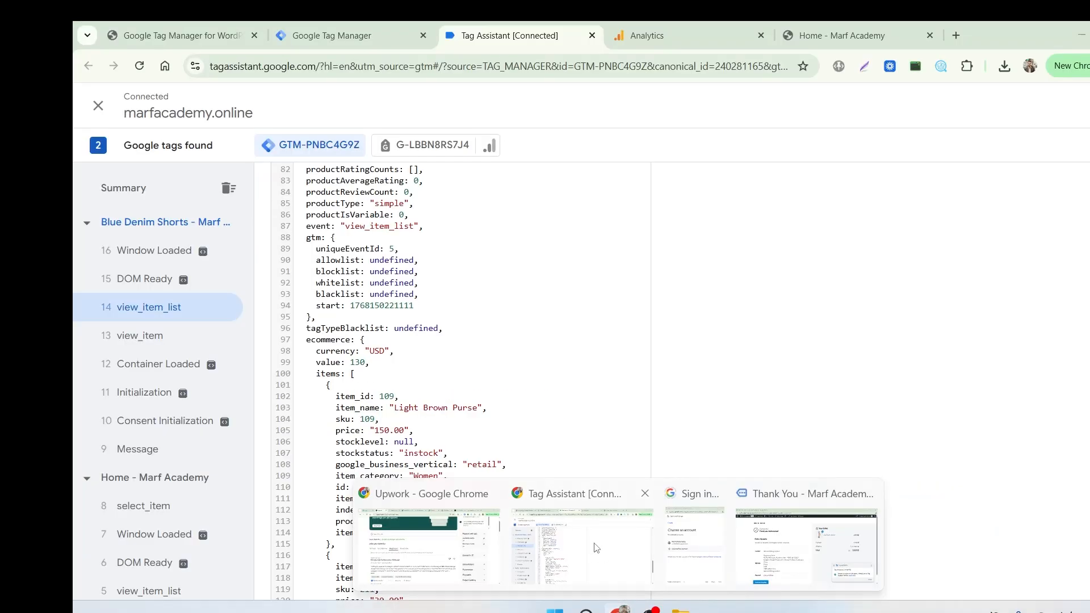
{"action": "left_click", "coordinate": [581, 540]}
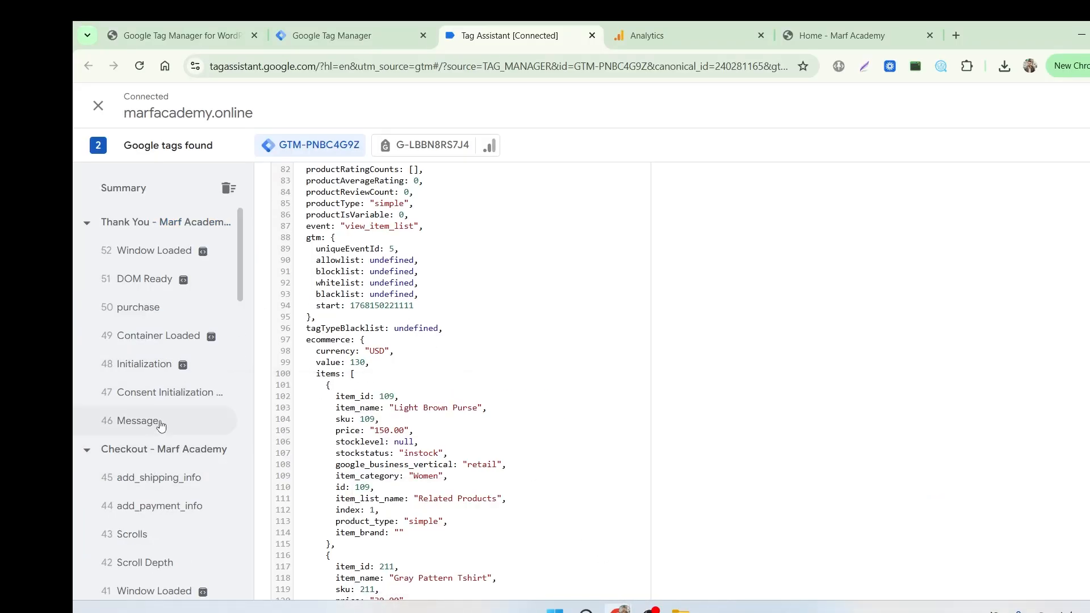
{"action": "scroll", "coordinate": [165, 464], "scroll_direction": "down", "scroll_amount": 3}
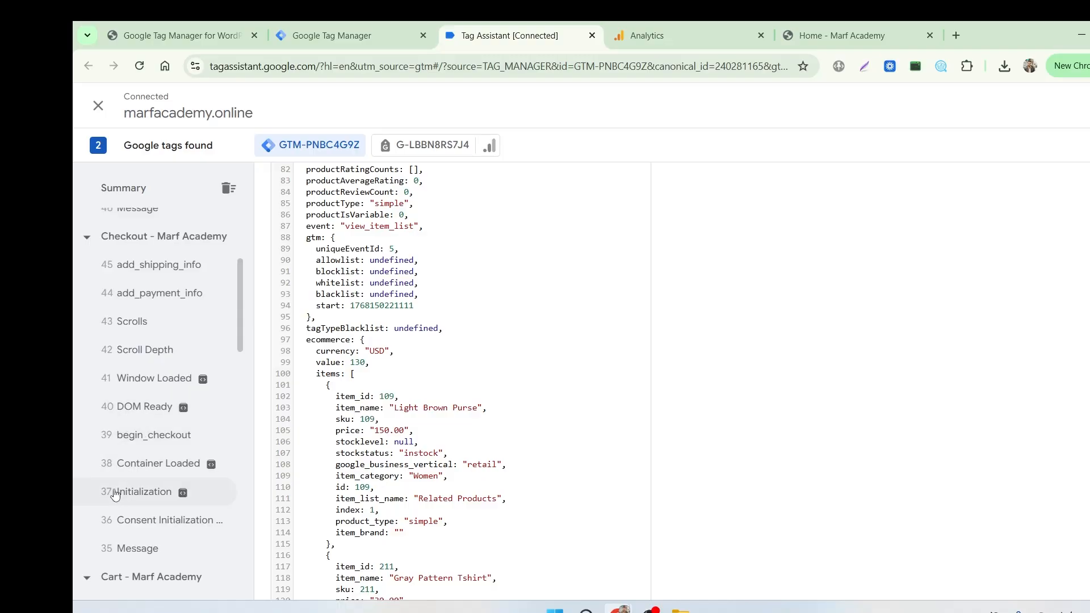
{"action": "scroll", "coordinate": [133, 488], "scroll_direction": "down", "scroll_amount": 1}
{"action": "scroll", "coordinate": [133, 489], "scroll_direction": "down", "scroll_amount": 3}
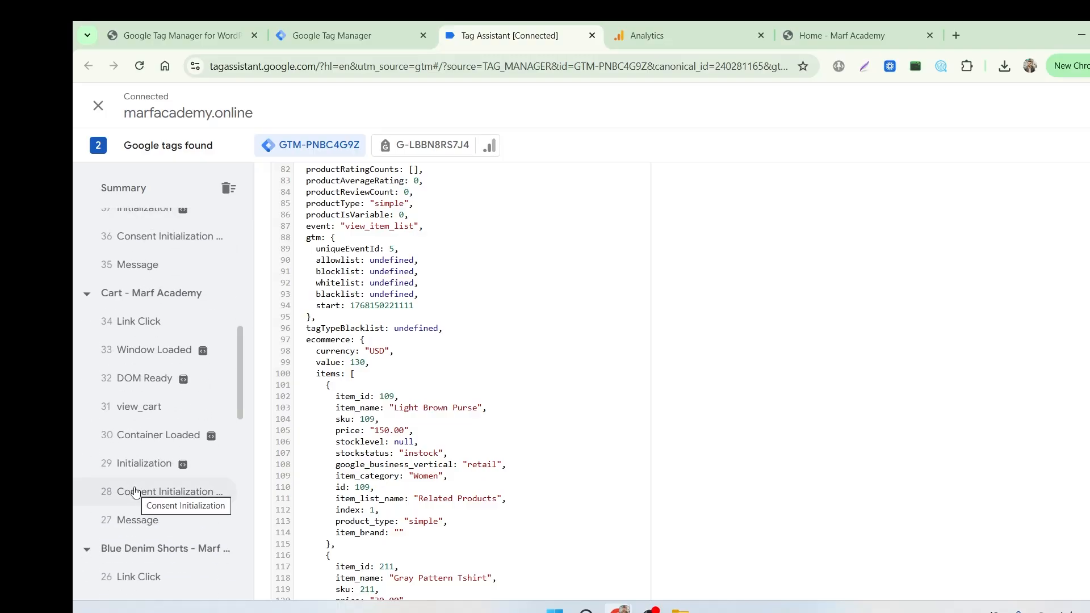
{"action": "scroll", "coordinate": [141, 471], "scroll_direction": "down", "scroll_amount": 2}
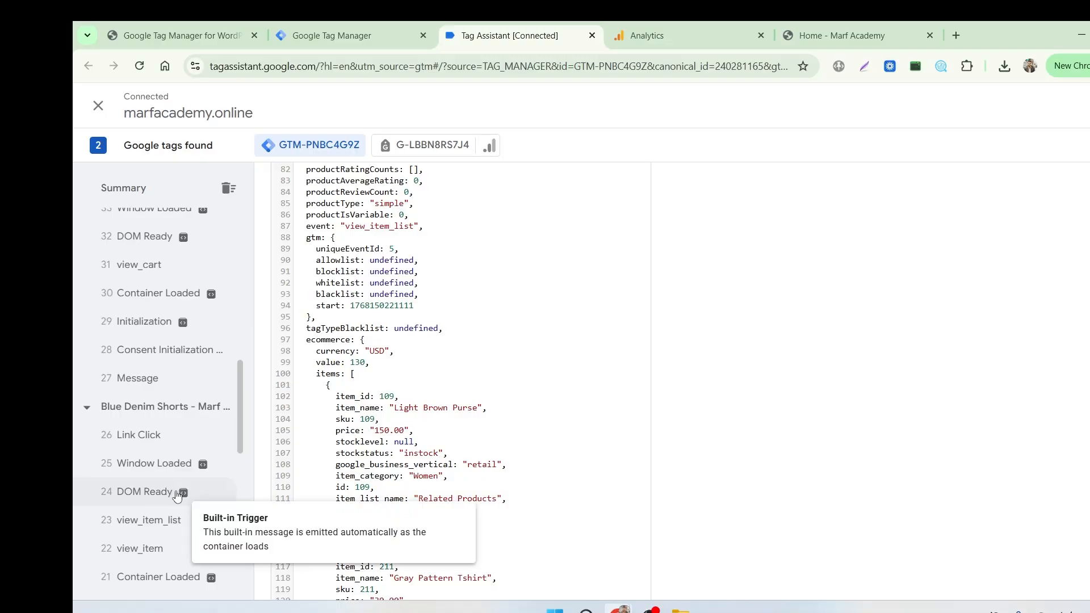
{"action": "scroll", "coordinate": [161, 484], "scroll_direction": "up", "scroll_amount": 2}
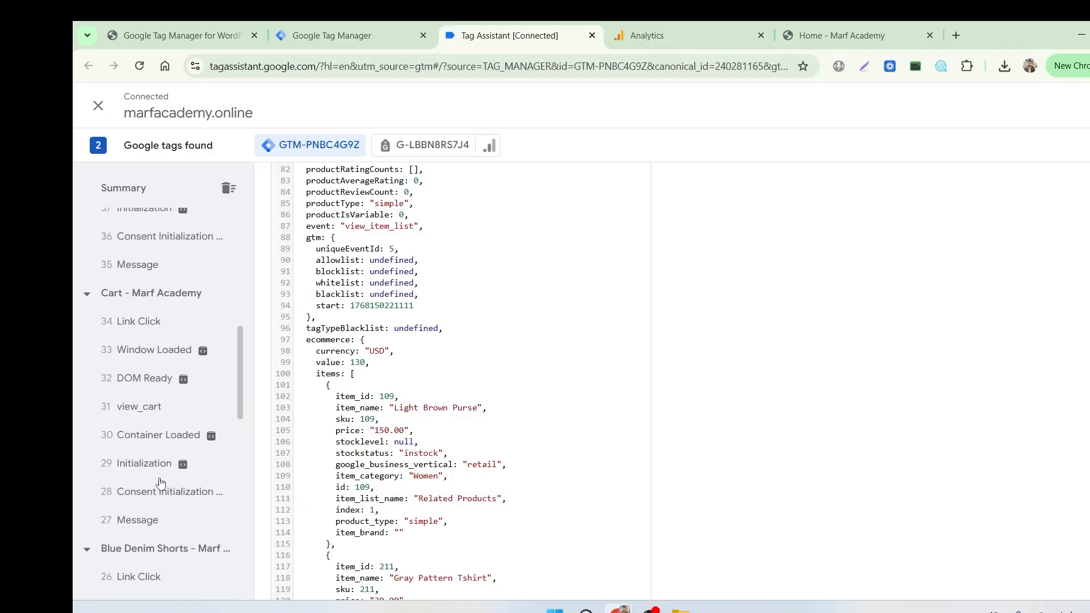
Show the Data Layer values of the cart page's view_cart event and check the product page events recorded before it
{"action": "left_click", "coordinate": [147, 413]}
{"action": "scroll", "coordinate": [146, 511], "scroll_direction": "down", "scroll_amount": 2}
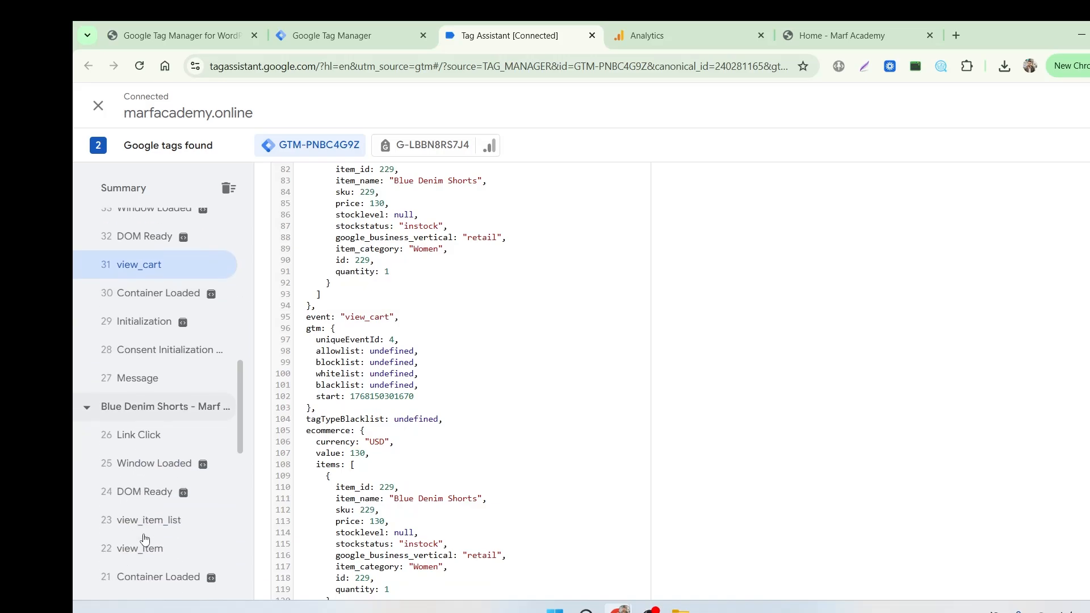
{"action": "scroll", "coordinate": [146, 533], "scroll_direction": "down", "scroll_amount": 2}
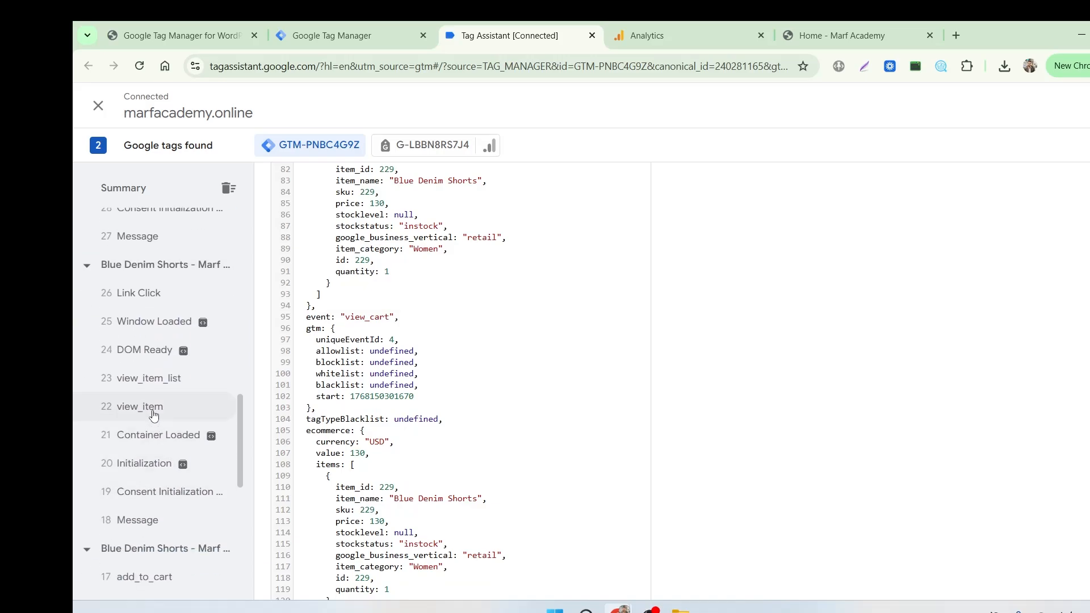
{"action": "scroll", "coordinate": [154, 420], "scroll_direction": "up", "scroll_amount": 4}
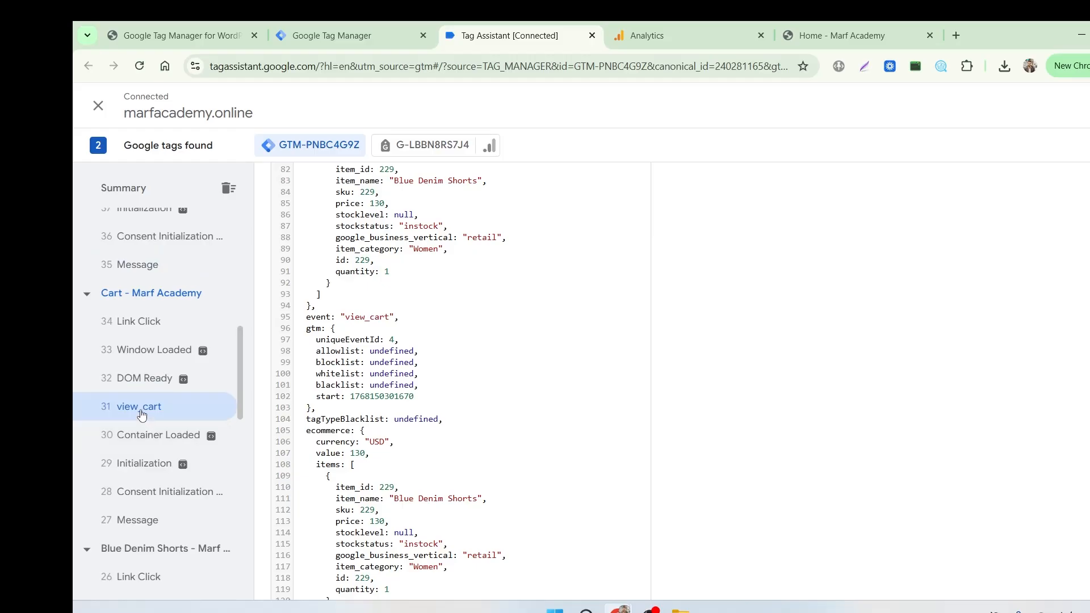
Examine the ecommerce items in the Data Layer of the checkout page's begin_checkout event
{"action": "scroll", "coordinate": [140, 425], "scroll_direction": "up", "scroll_amount": 1}
{"action": "scroll", "coordinate": [140, 426], "scroll_direction": "up", "scroll_amount": 3}
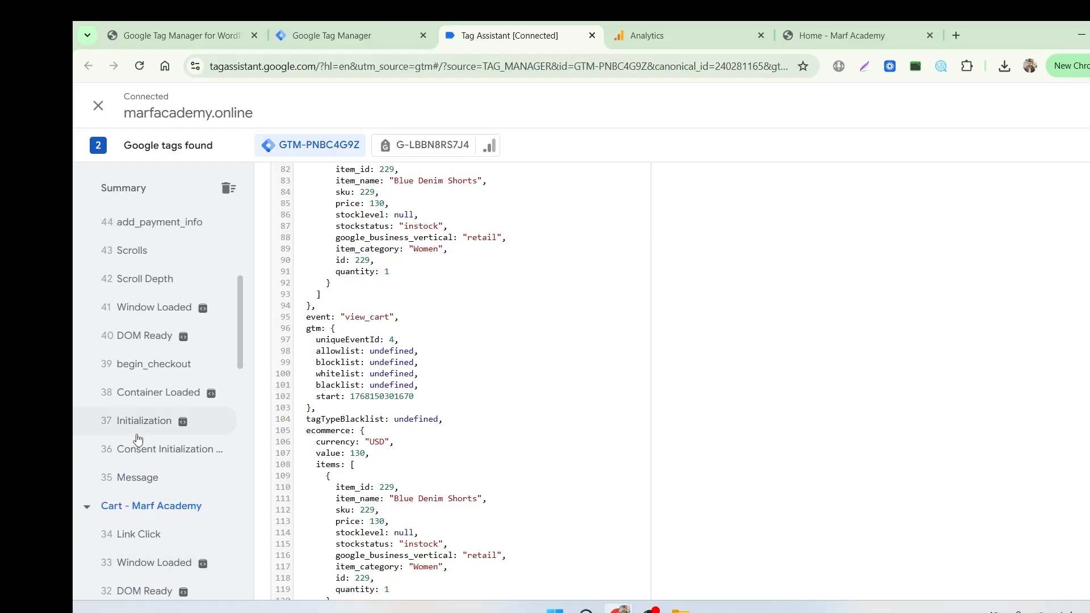
{"action": "left_click", "coordinate": [151, 366]}
{"action": "scroll", "coordinate": [359, 461], "scroll_direction": "down", "scroll_amount": 2}
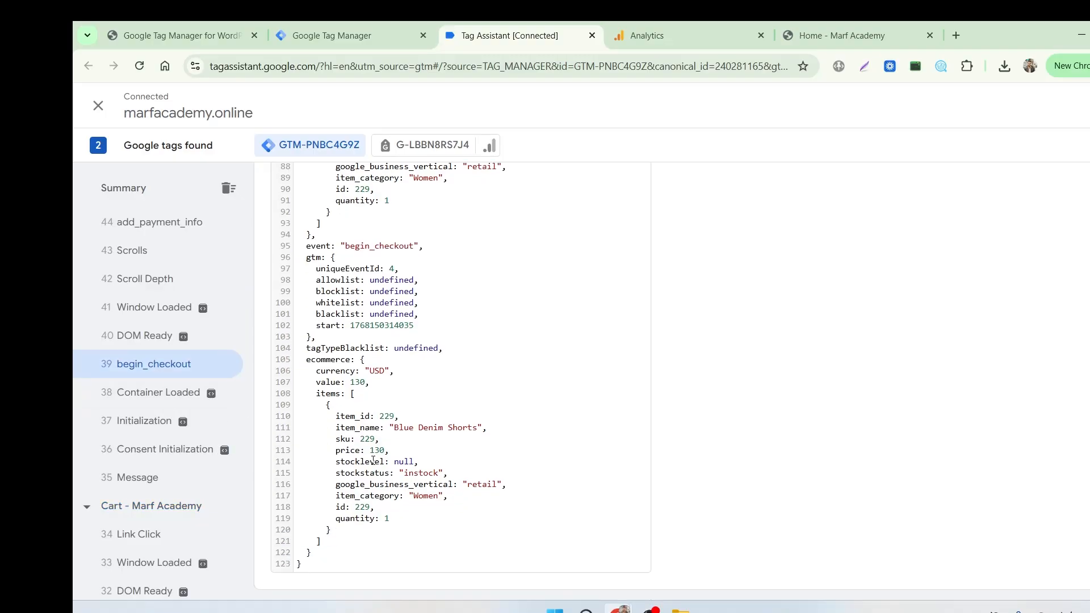
Inspect the Data Layer values of the checkout page's add_payment_info and add_shipping_info events
{"action": "scroll", "coordinate": [160, 391], "scroll_direction": "up", "scroll_amount": 3}
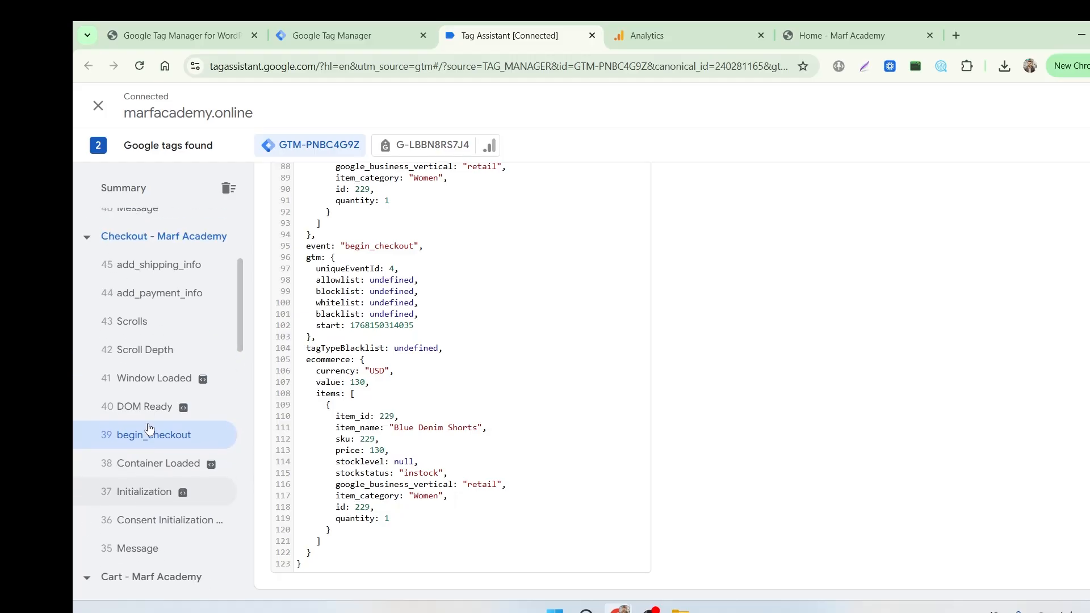
{"action": "left_click", "coordinate": [160, 375]}
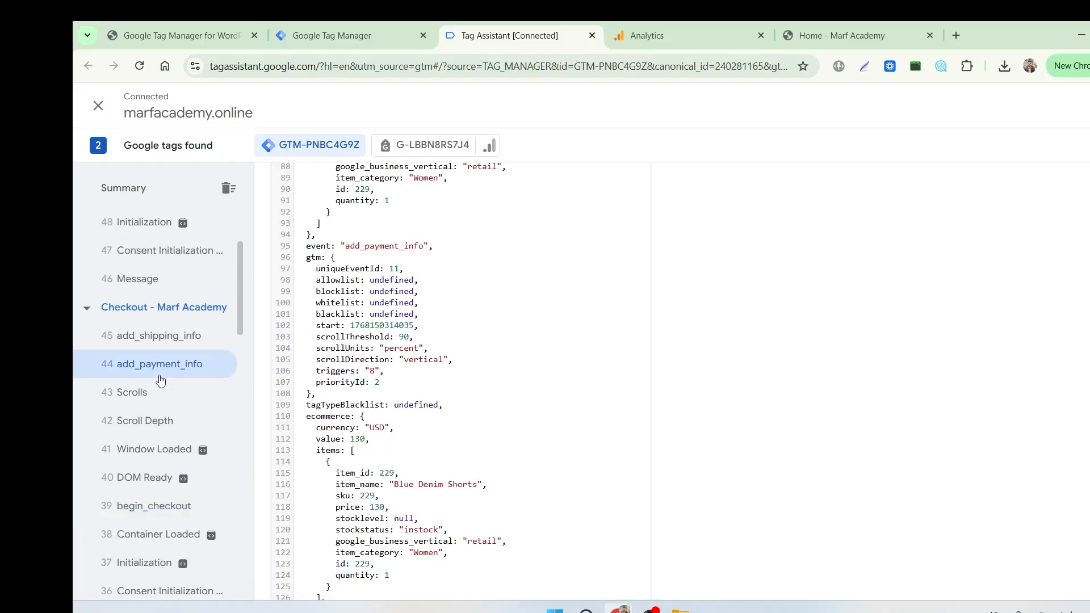
{"action": "left_click", "coordinate": [161, 340]}
Show the Data Layer of the thank-you page's purchase event and examine the customer's billing and shipping details
{"action": "scroll", "coordinate": [151, 416], "scroll_direction": "up", "scroll_amount": 3}
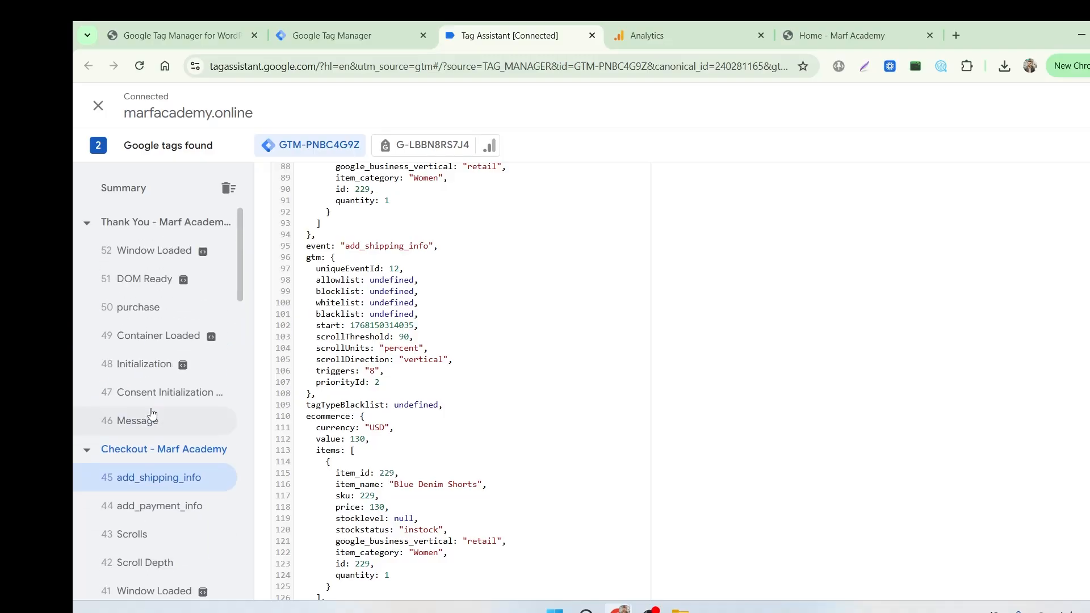
{"action": "left_click", "coordinate": [146, 308]}
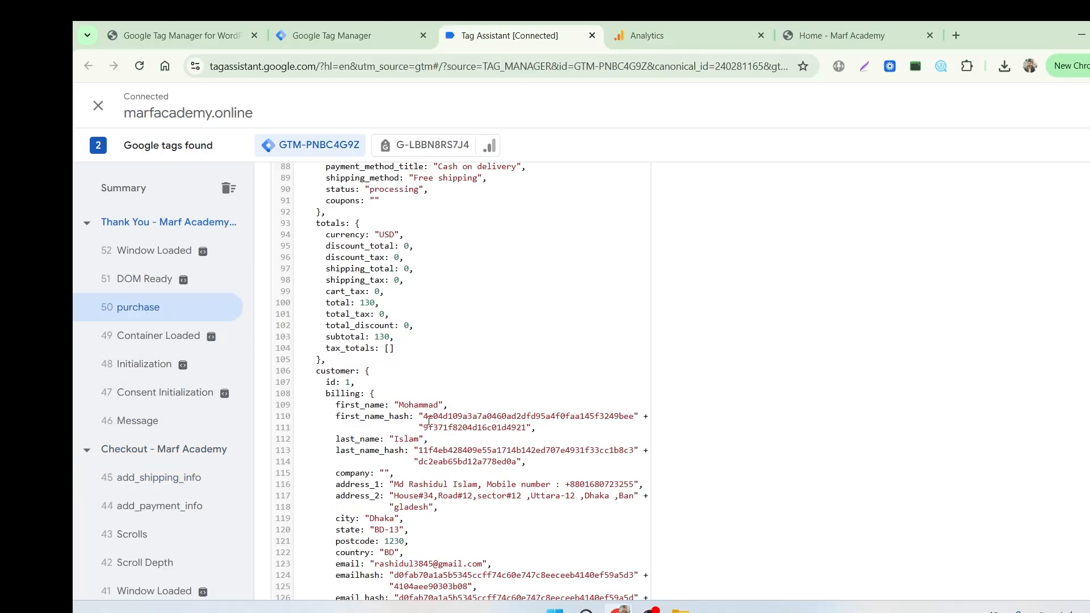
{"action": "scroll", "coordinate": [451, 356], "scroll_direction": "down", "scroll_amount": 3}
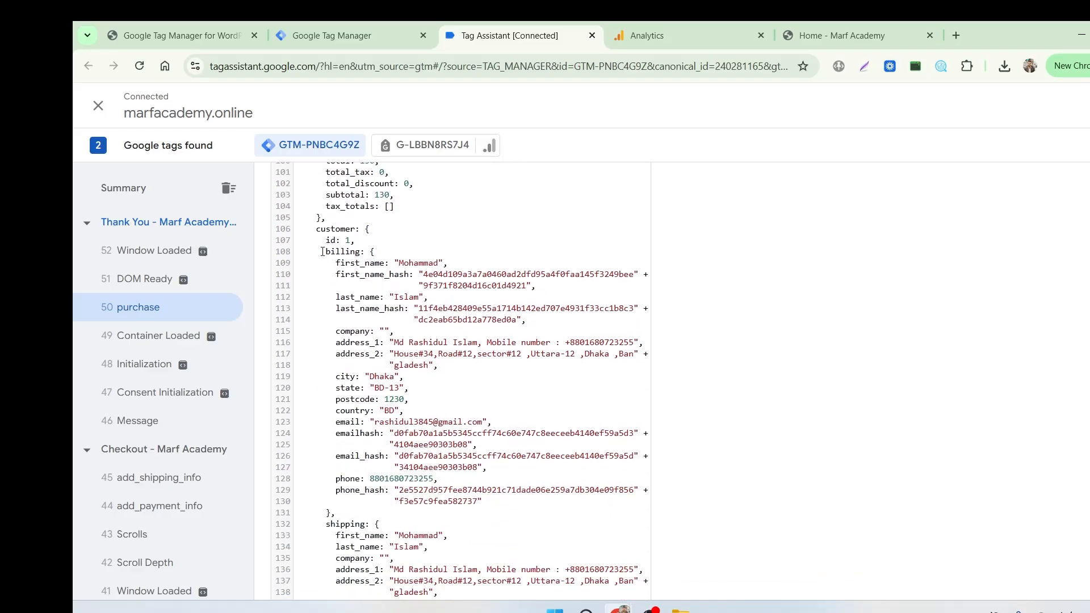
{"action": "left_click_drag", "start_coordinate": [333, 252], "coordinate": [366, 253]}
{"action": "scroll", "coordinate": [456, 417], "scroll_direction": "down", "scroll_amount": 3}
{"action": "left_click_drag", "start_coordinate": [336, 384], "coordinate": [400, 498]}
{"action": "scroll", "coordinate": [358, 463], "scroll_direction": "down", "scroll_amount": 5}
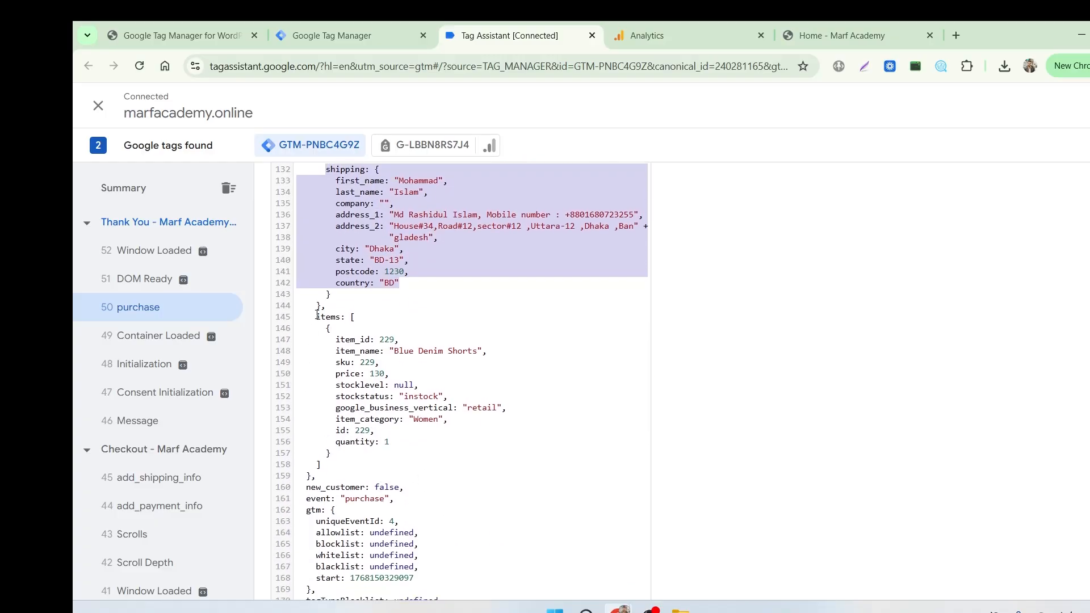
Examine the purchased items, the event name and the ecommerce object in the purchase event's Data Layer
{"action": "left_click_drag", "start_coordinate": [317, 315], "coordinate": [400, 457]}
{"action": "scroll", "coordinate": [400, 457], "scroll_direction": "down", "scroll_amount": 3}
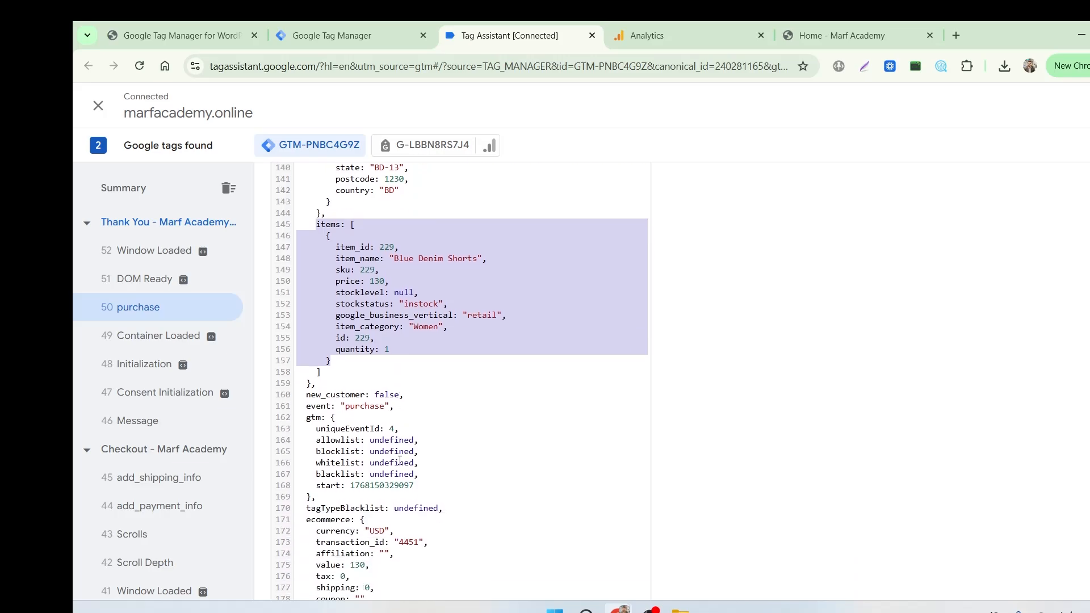
{"action": "left_click_drag", "start_coordinate": [307, 354], "coordinate": [393, 465]}
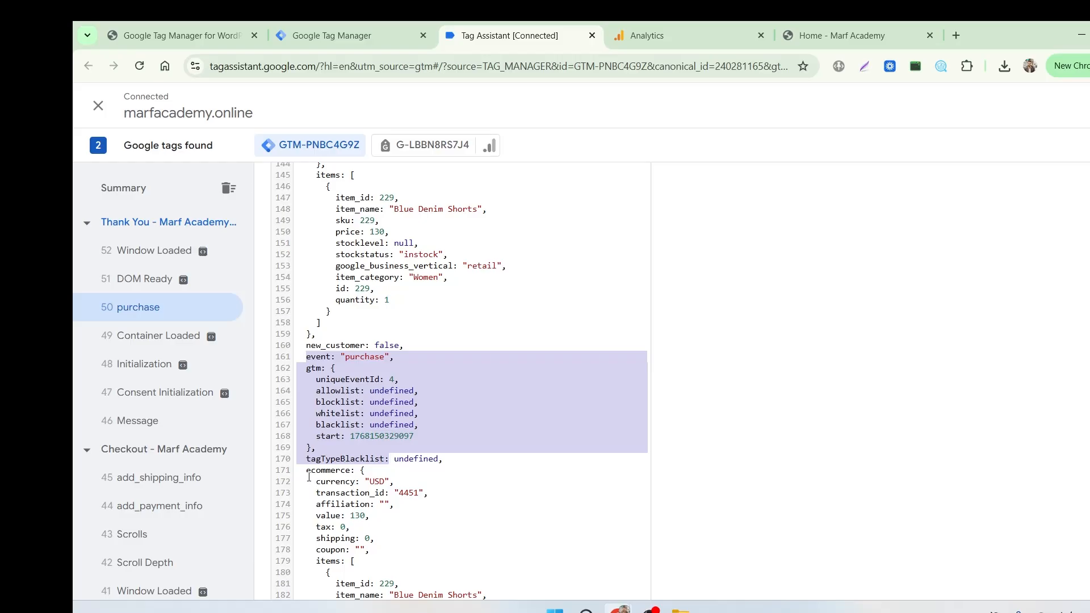
{"action": "left_click_drag", "start_coordinate": [307, 473], "coordinate": [404, 606]}
{"action": "scroll", "coordinate": [253, 386], "scroll_direction": "down", "scroll_amount": 1}
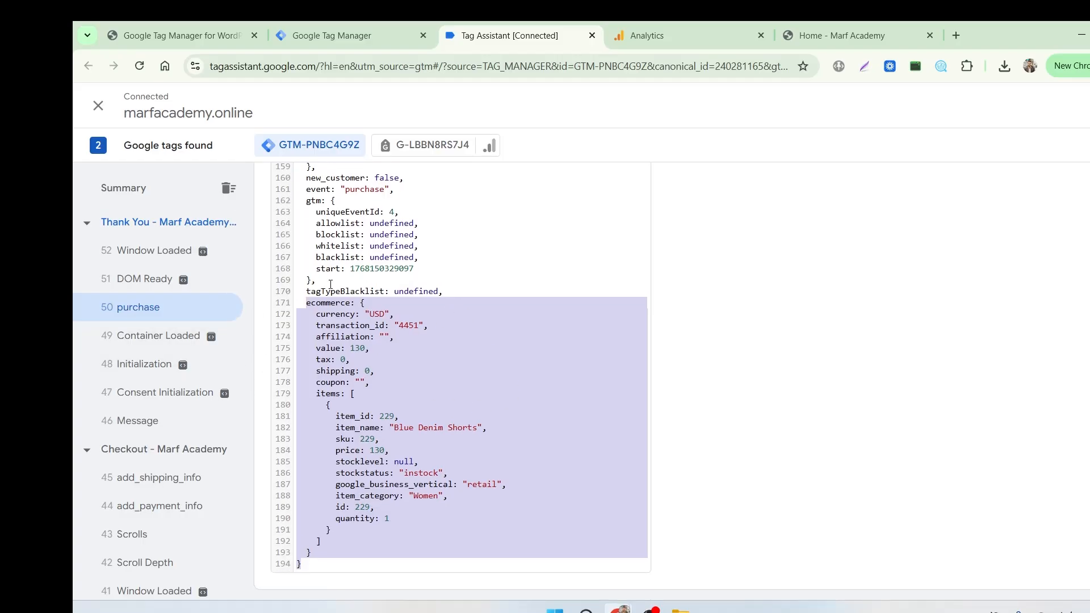
Show the Data Layer values of the add_to_cart event recorded on the Blue Denim Shorts product page
{"action": "scroll", "coordinate": [139, 307], "scroll_direction": "down", "scroll_amount": 3}
{"action": "scroll", "coordinate": [146, 304], "scroll_direction": "down", "scroll_amount": 2}
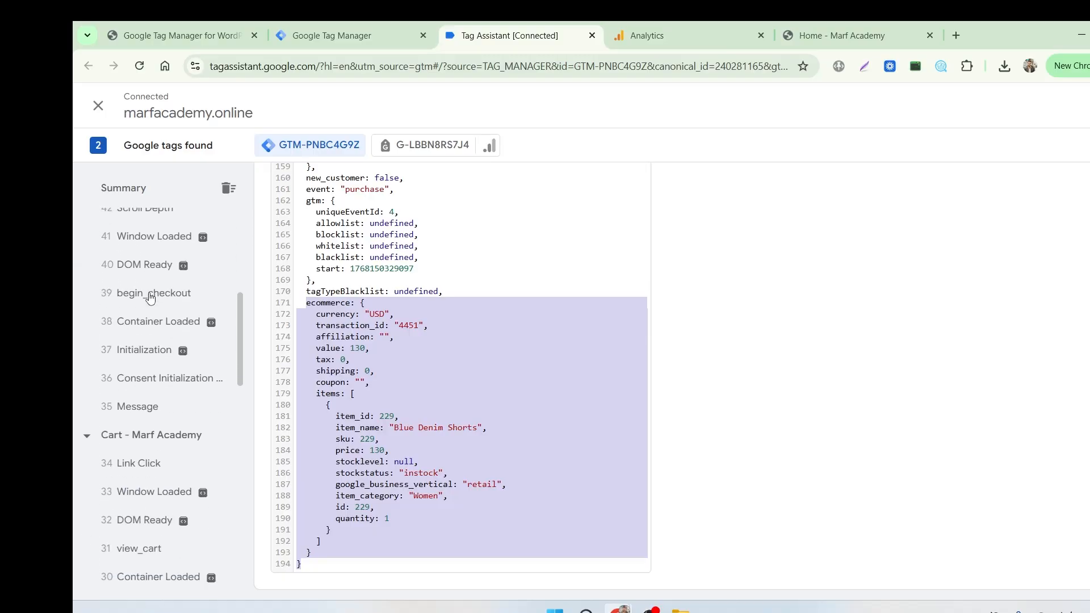
{"action": "scroll", "coordinate": [150, 298], "scroll_direction": "down", "scroll_amount": 2}
{"action": "scroll", "coordinate": [150, 298], "scroll_direction": "down", "scroll_amount": 3}
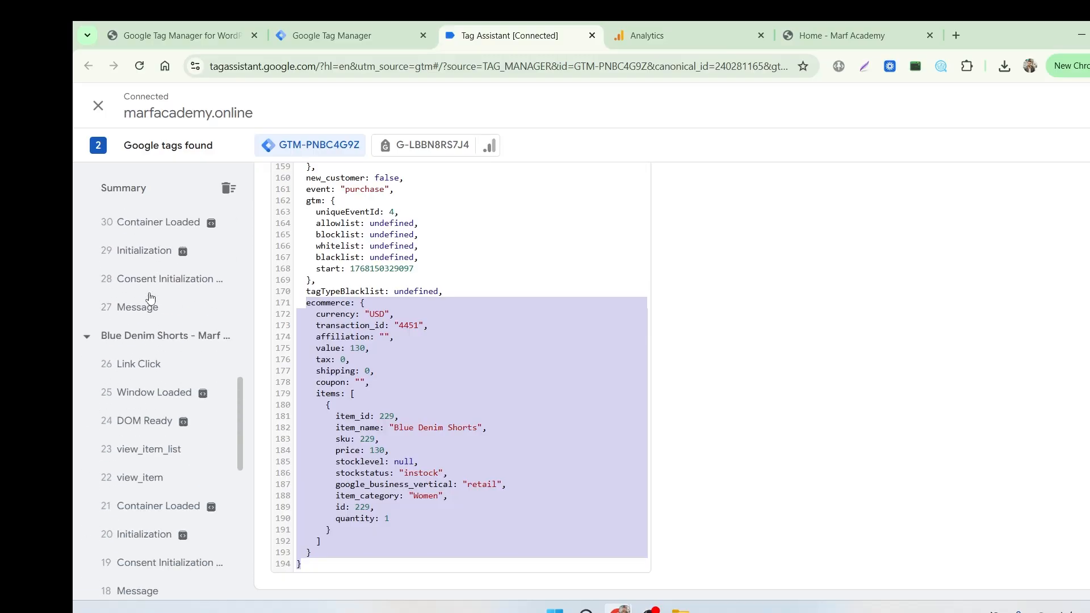
{"action": "scroll", "coordinate": [164, 298], "scroll_direction": "down", "scroll_amount": 1}
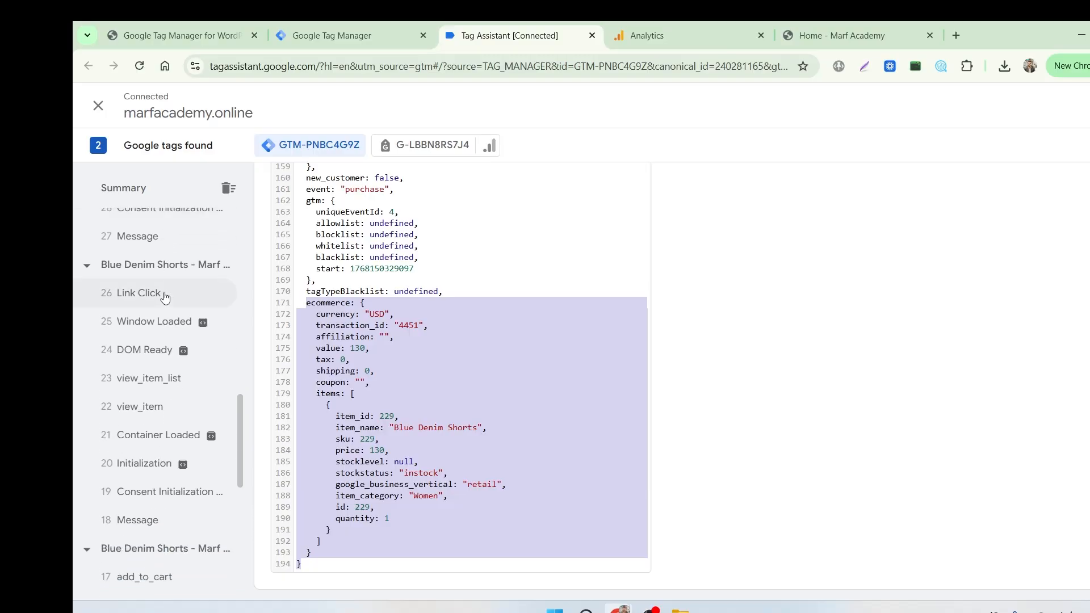
{"action": "scroll", "coordinate": [164, 297], "scroll_direction": "down", "scroll_amount": 3}
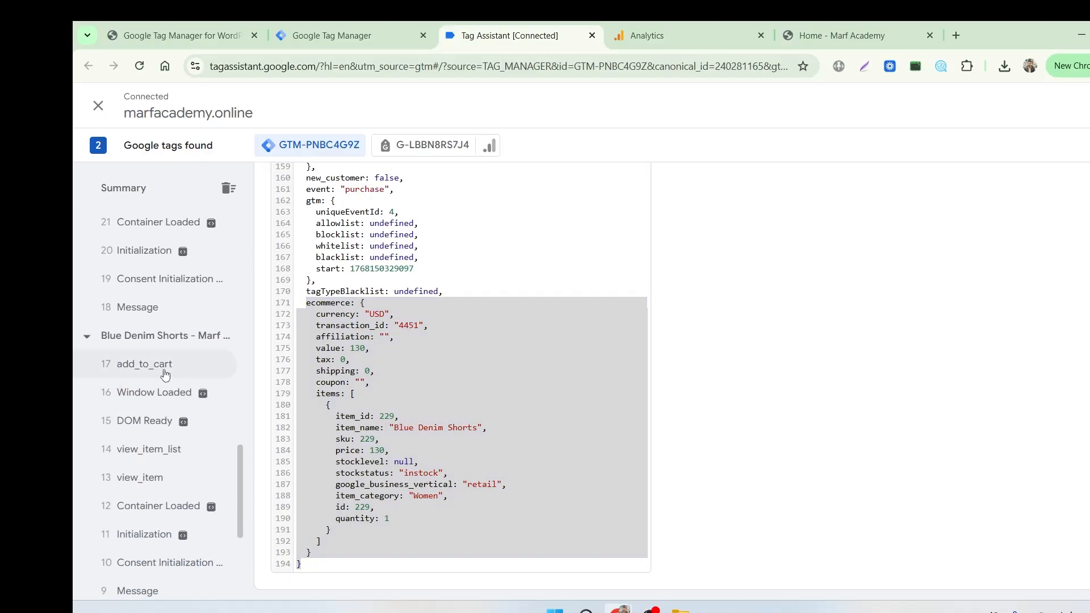
{"action": "left_click", "coordinate": [164, 366]}
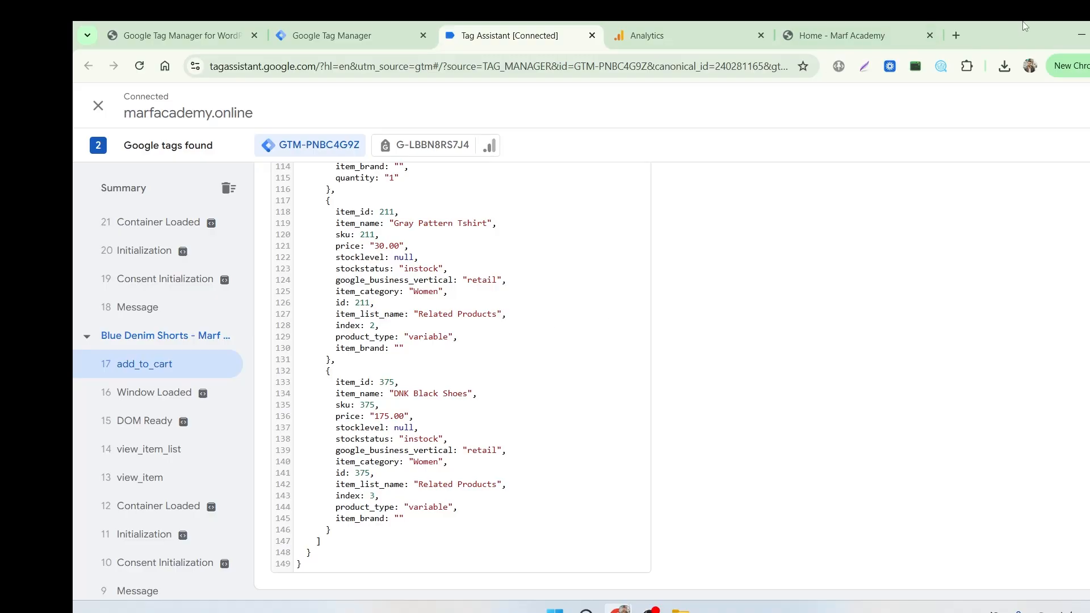
Open developers.google.com/analytics/devguides/collection/ga4/ecommerce?client_type=gtag in a new browser tab and look through the guide's Implementation section
{"action": "left_click", "coordinate": [955, 36]}
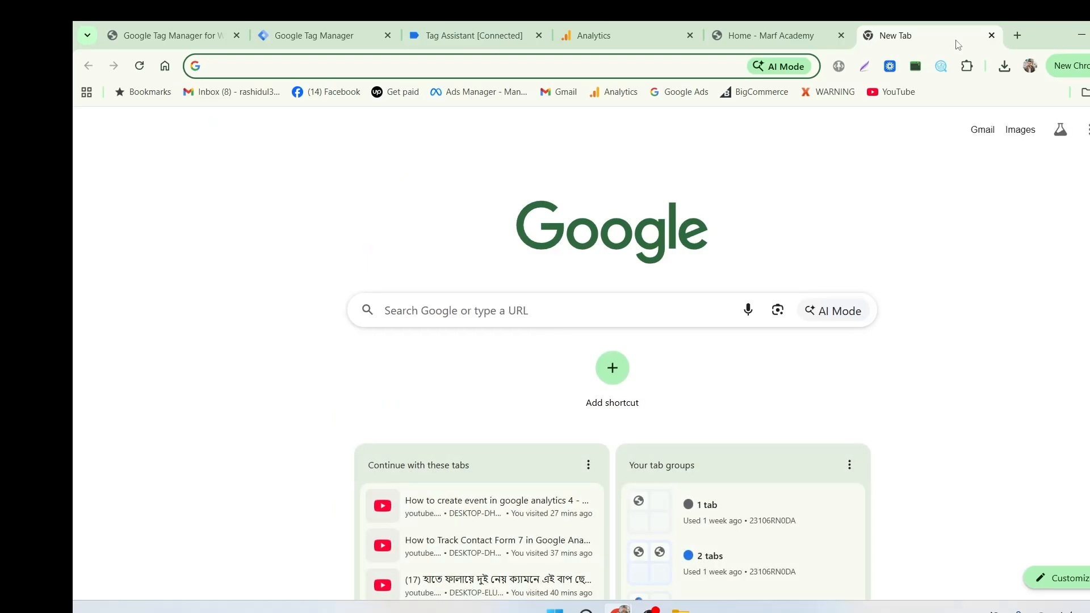
{"action": "type", "text": "google.com/analytics/devguides/collection/ga4/ecommerce?client_type=gtag"}
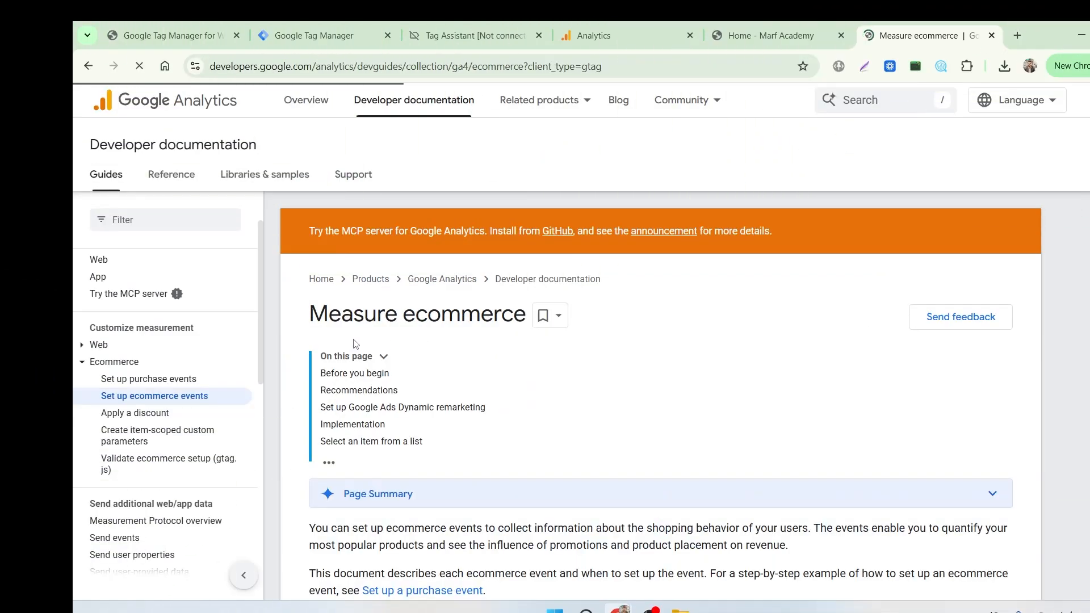
{"action": "scroll", "coordinate": [511, 352], "scroll_direction": "down", "scroll_amount": 15}
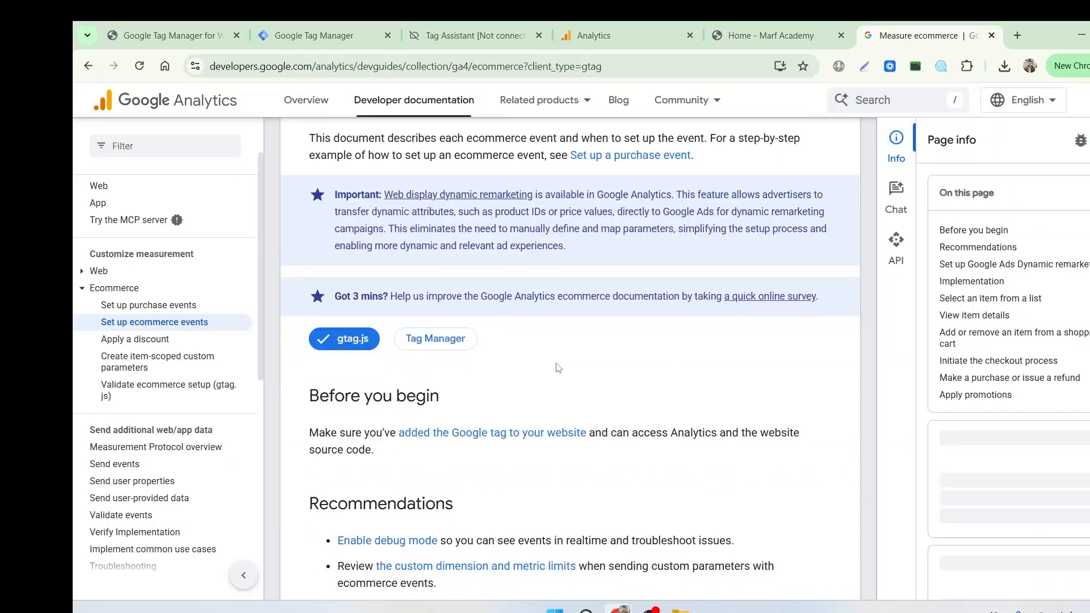
{"action": "scroll", "coordinate": [557, 363], "scroll_direction": "down", "scroll_amount": 11}
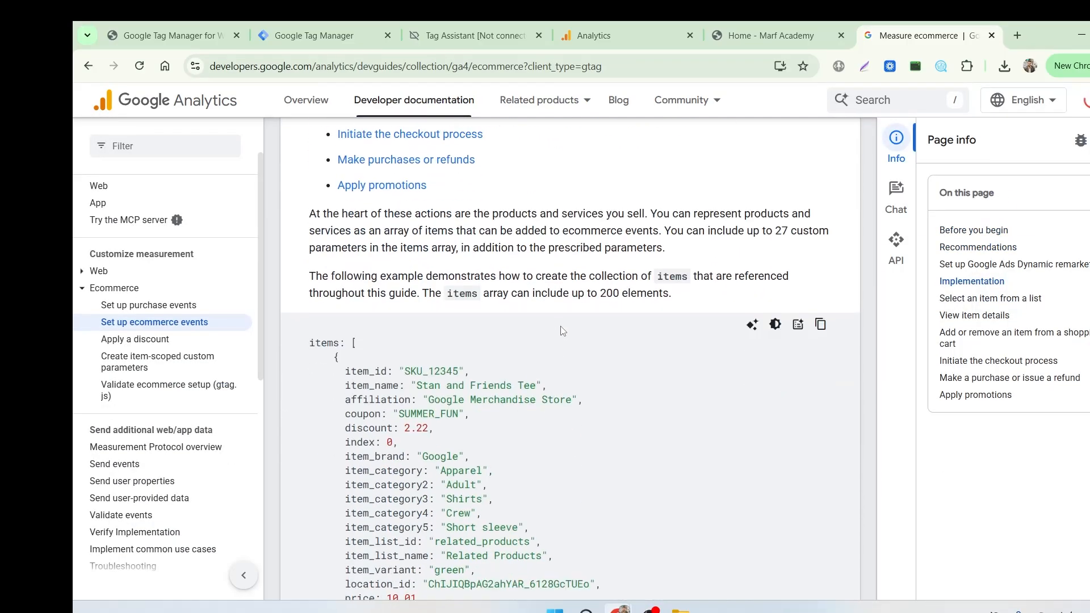
{"action": "scroll", "coordinate": [562, 325], "scroll_direction": "up", "scroll_amount": 5}
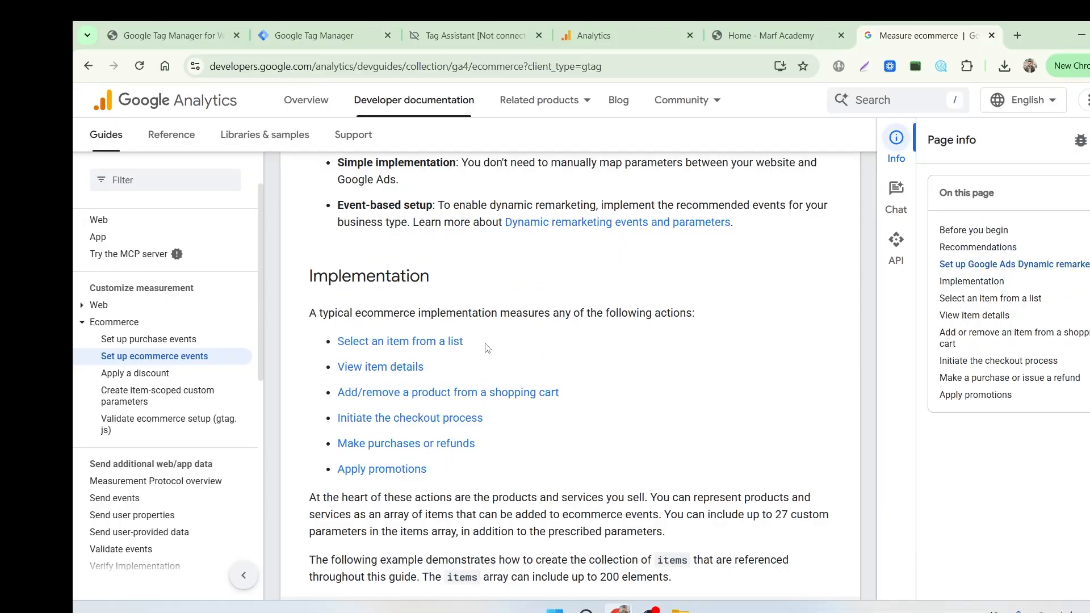
{"action": "scroll", "coordinate": [474, 364], "scroll_direction": "down", "scroll_amount": 4}
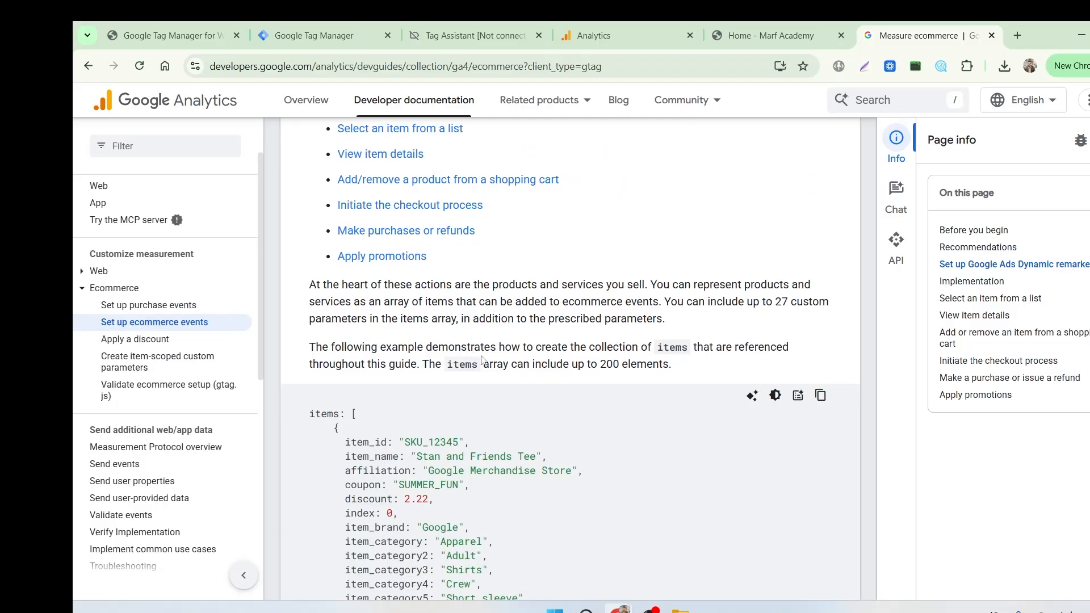
{"action": "scroll", "coordinate": [493, 273], "scroll_direction": "down", "scroll_amount": 3}
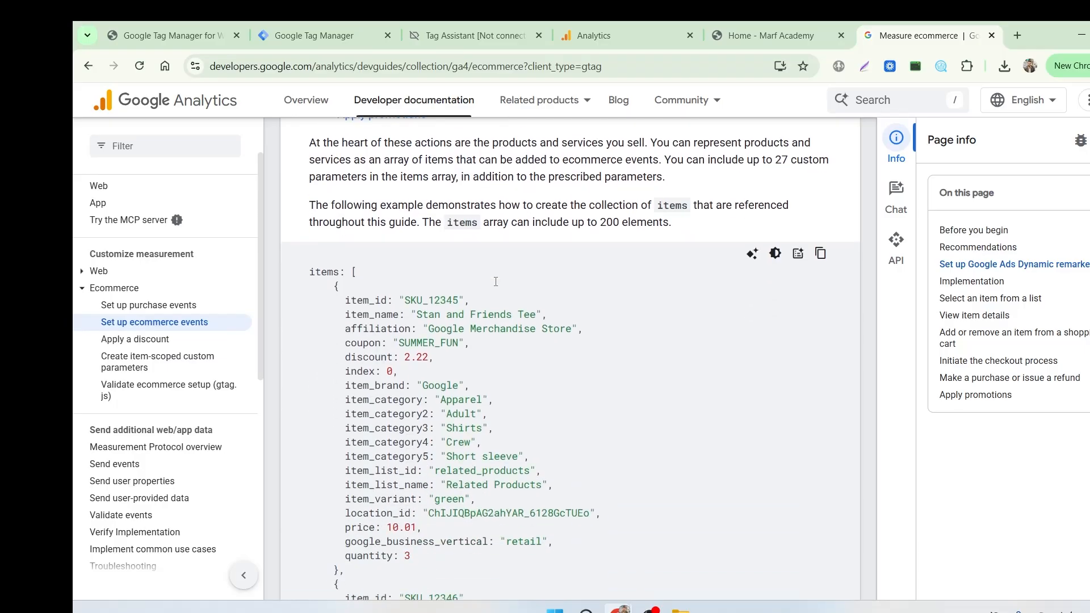
Examine the sample items array and its parameters in the Implementation section of the Measure ecommerce guide
{"action": "left_click_drag", "start_coordinate": [292, 263], "coordinate": [567, 478]}
{"action": "scroll", "coordinate": [567, 478], "scroll_direction": "up", "scroll_amount": 3}
{"action": "left_click", "coordinate": [666, 352]}
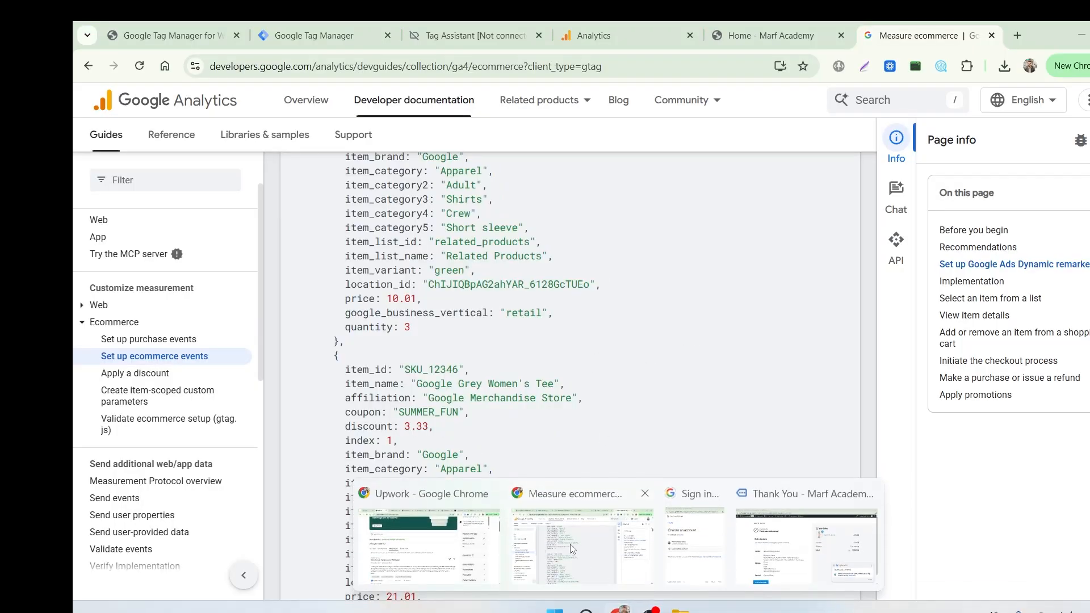
{"action": "scroll", "coordinate": [433, 401], "scroll_direction": "up", "scroll_amount": 4}
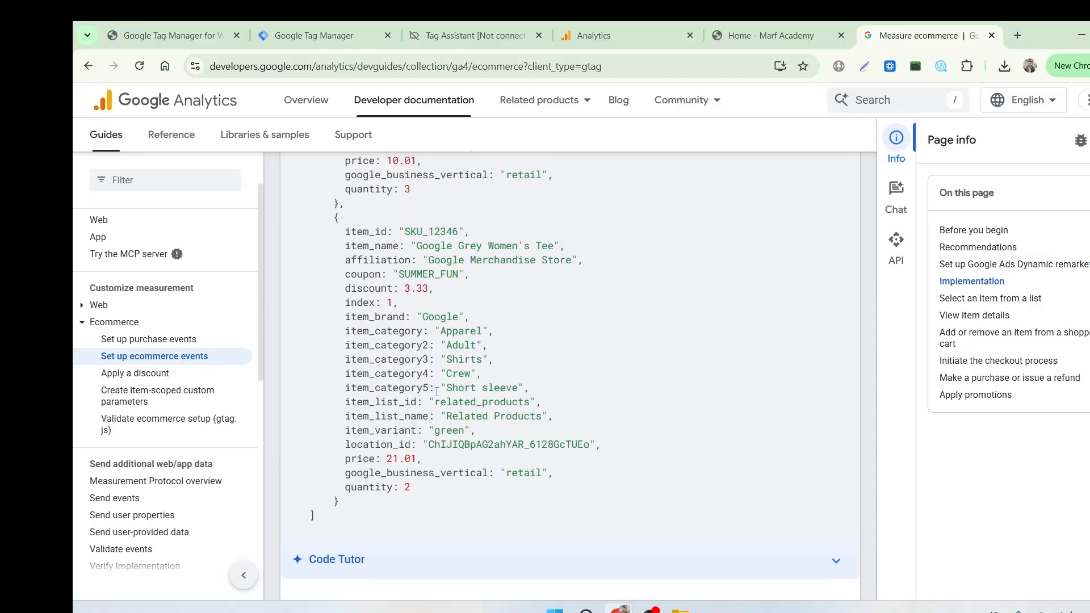
{"action": "mouse_move", "coordinate": [621, 607]}
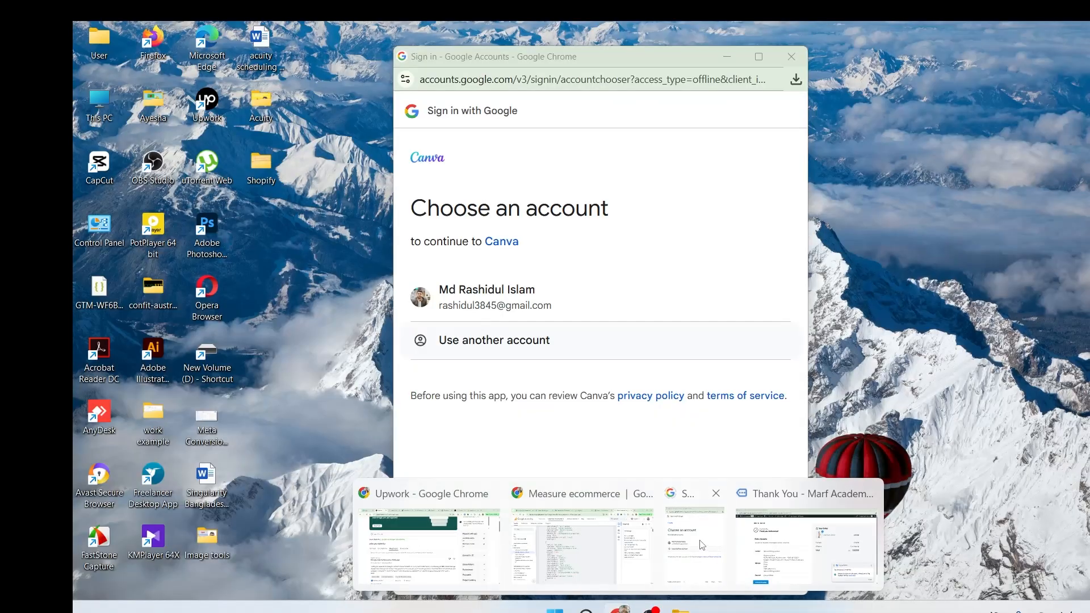
{"action": "left_click", "coordinate": [701, 545]}
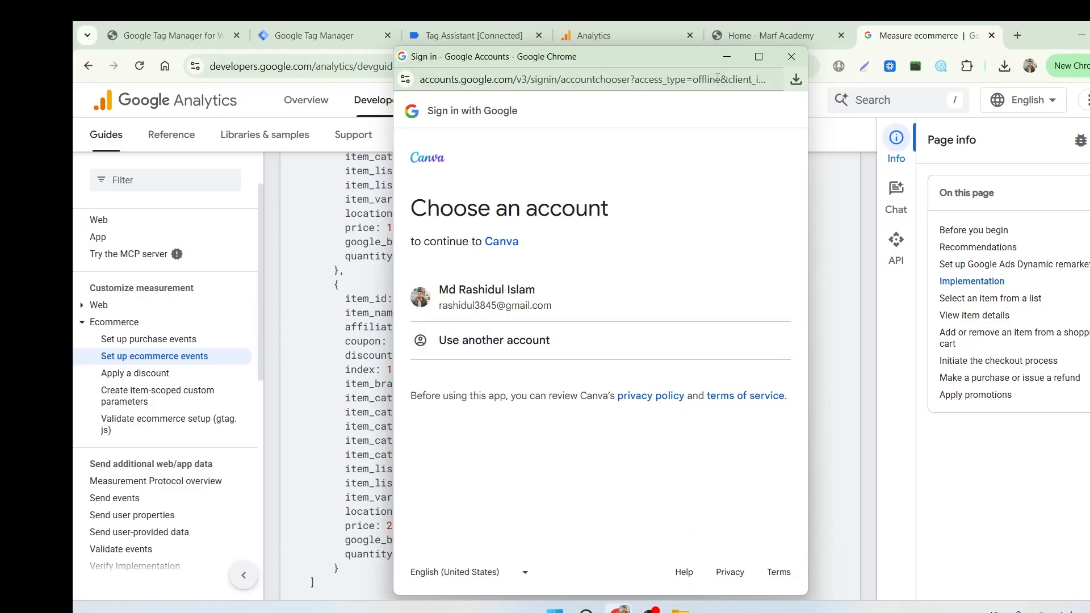
{"action": "left_click", "coordinate": [726, 56]}
Check the add_to_cart items in Tag Assistant, then return to the Measure ecommerce guide and review its gtag.js event examples
{"action": "left_click", "coordinate": [500, 37]}
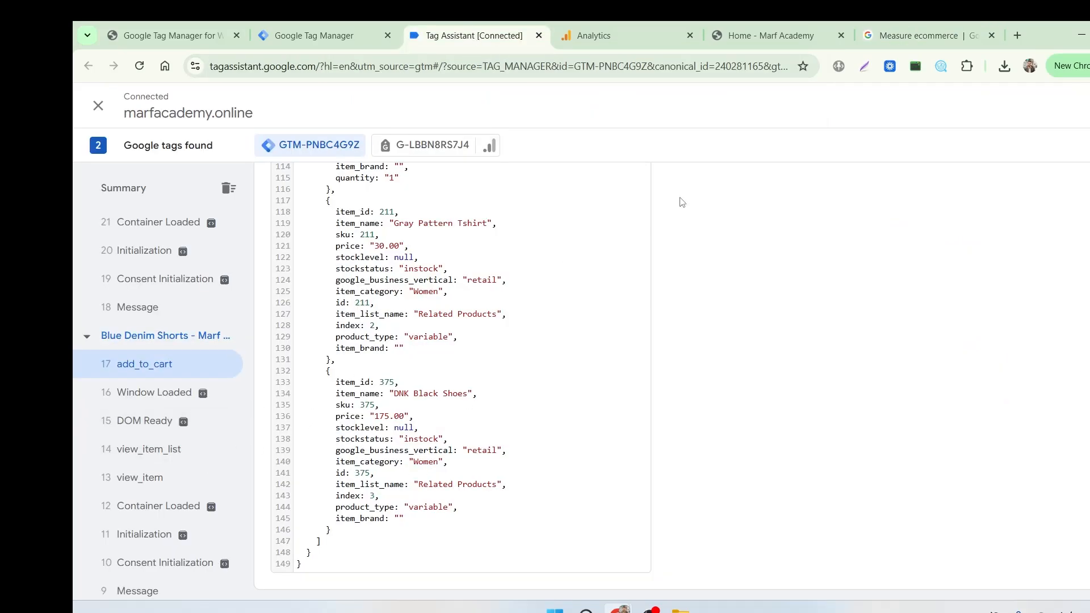
{"action": "left_click", "coordinate": [902, 35]}
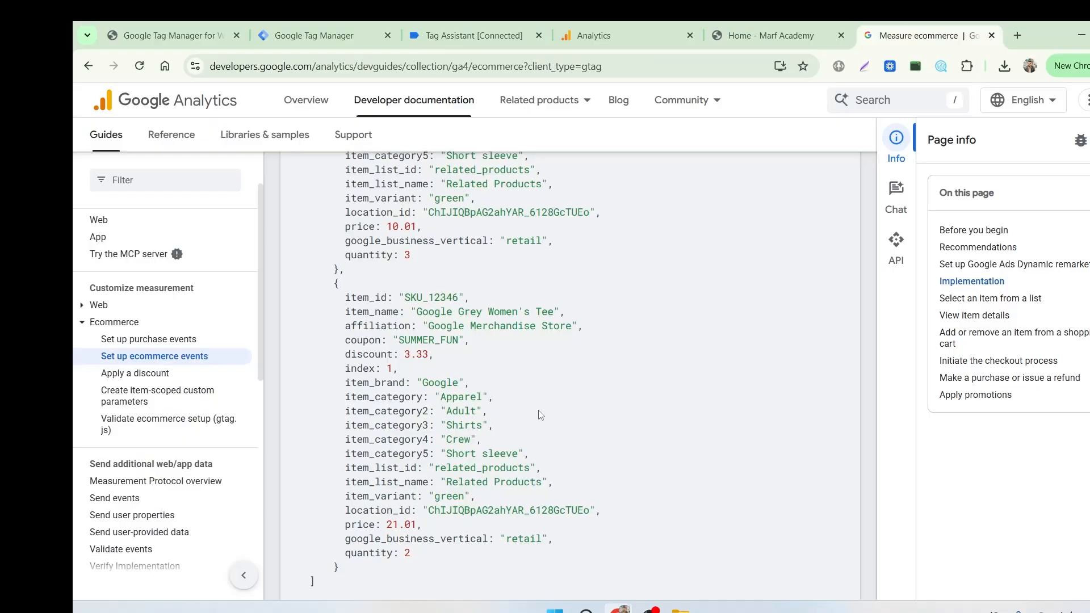
{"action": "scroll", "coordinate": [539, 409], "scroll_direction": "down", "scroll_amount": 20}
{"action": "scroll", "coordinate": [539, 410], "scroll_direction": "up", "scroll_amount": 7}
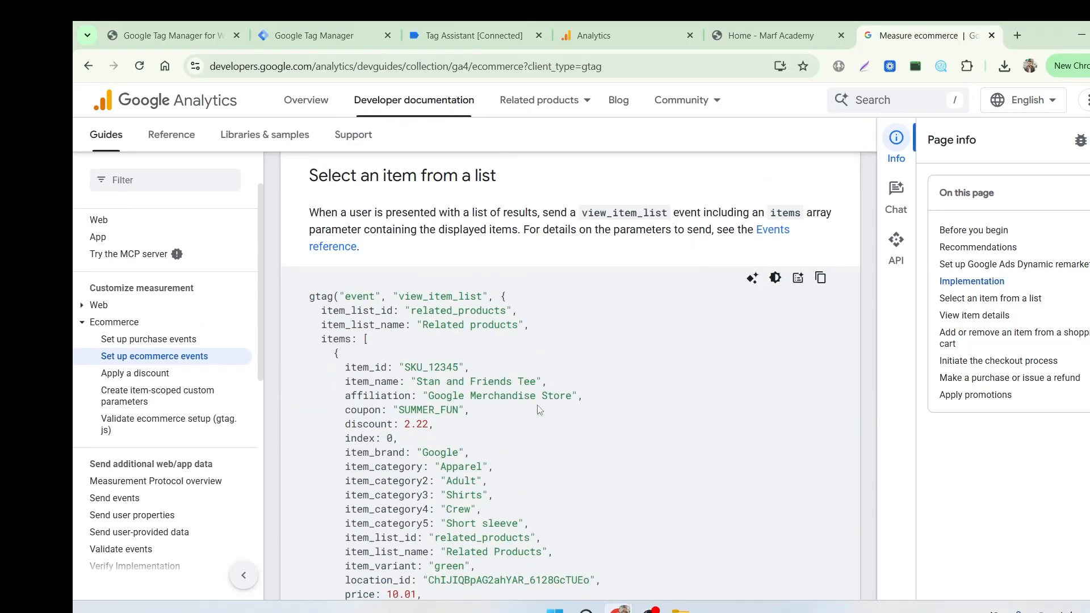
{"action": "scroll", "coordinate": [539, 406], "scroll_direction": "down", "scroll_amount": 16}
{"action": "scroll", "coordinate": [543, 404], "scroll_direction": "down", "scroll_amount": 20}
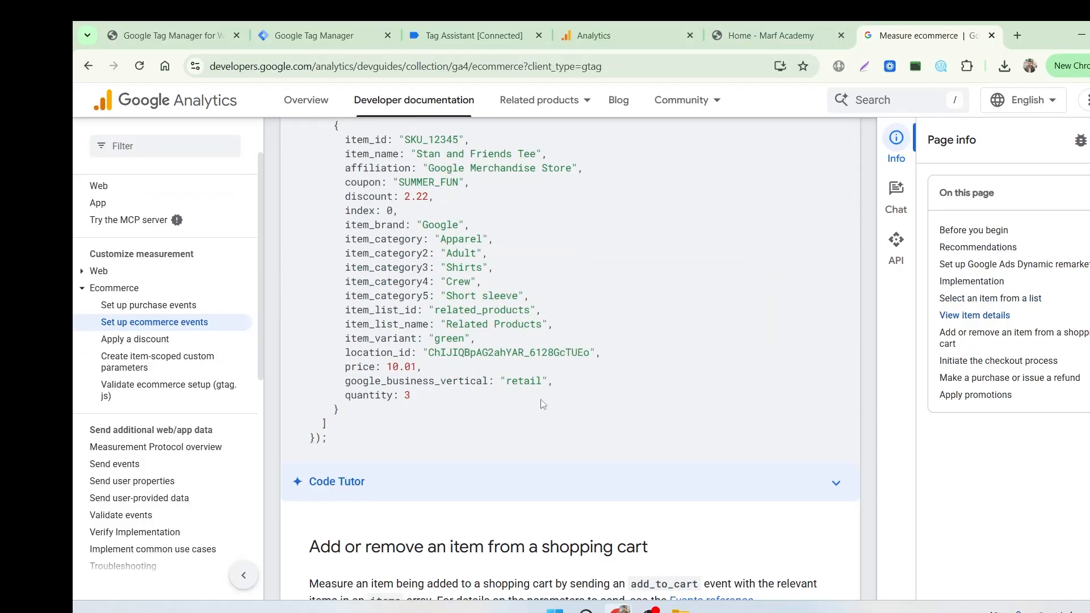
{"action": "scroll", "coordinate": [542, 402], "scroll_direction": "down", "scroll_amount": 20}
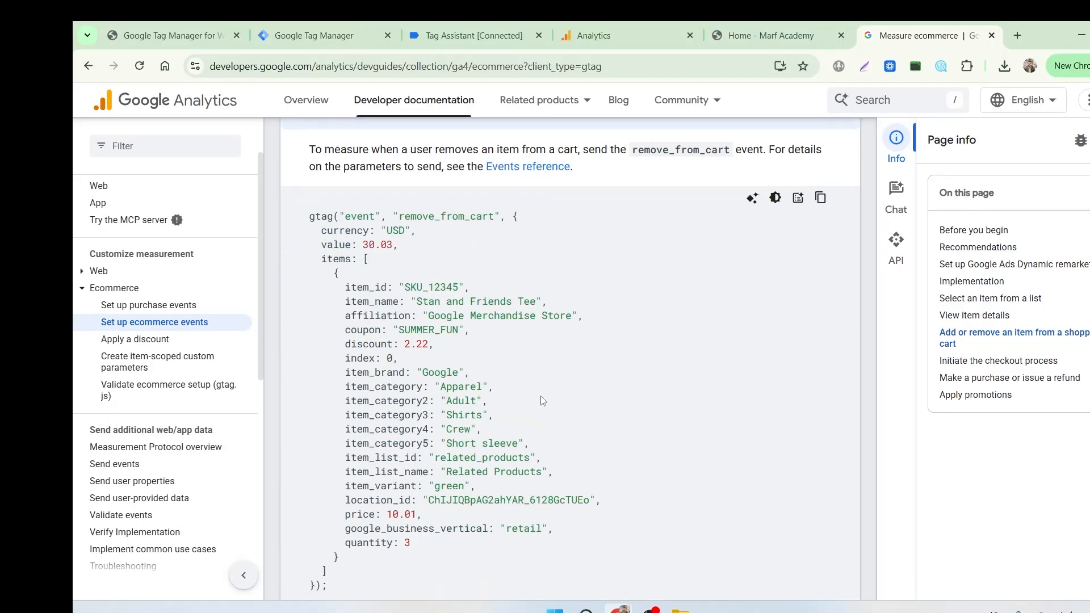
Switch the Measure ecommerce guide from gtag.js to the Tag Manager version and view its sample items array
{"action": "scroll", "coordinate": [548, 356], "scroll_direction": "up", "scroll_amount": 9}
{"action": "scroll", "coordinate": [548, 356], "scroll_direction": "up", "scroll_amount": 20}
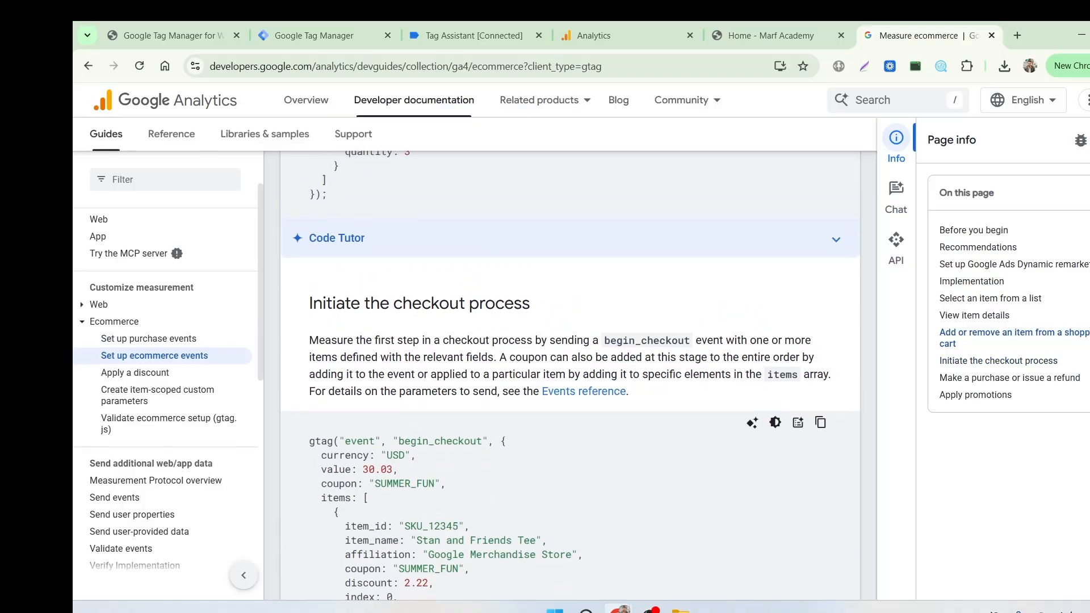
{"action": "scroll", "coordinate": [547, 356], "scroll_direction": "up", "scroll_amount": 3}
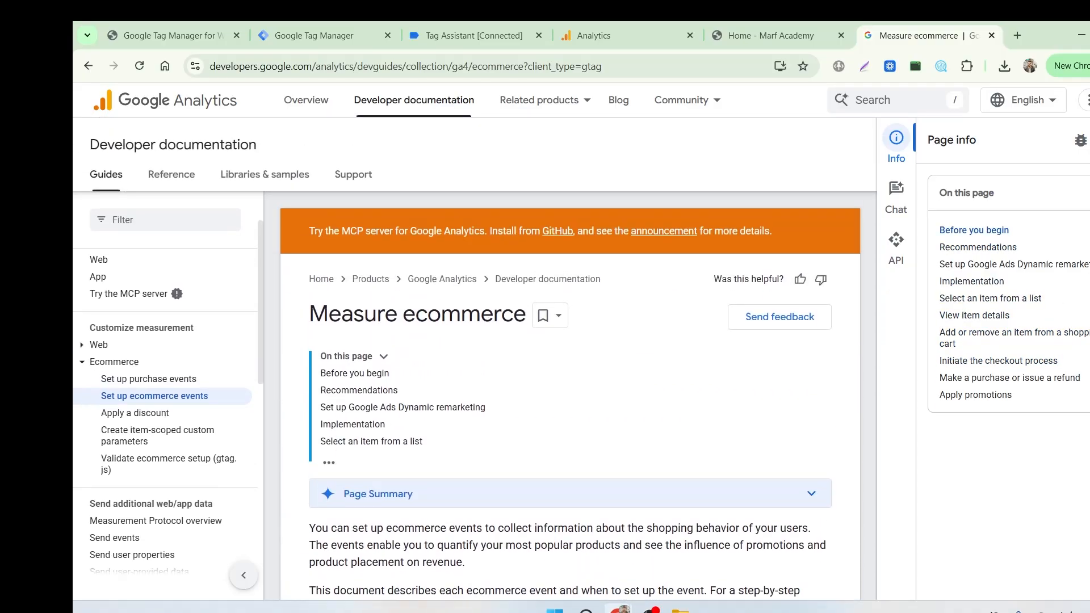
{"action": "scroll", "coordinate": [498, 259], "scroll_direction": "down", "scroll_amount": 6}
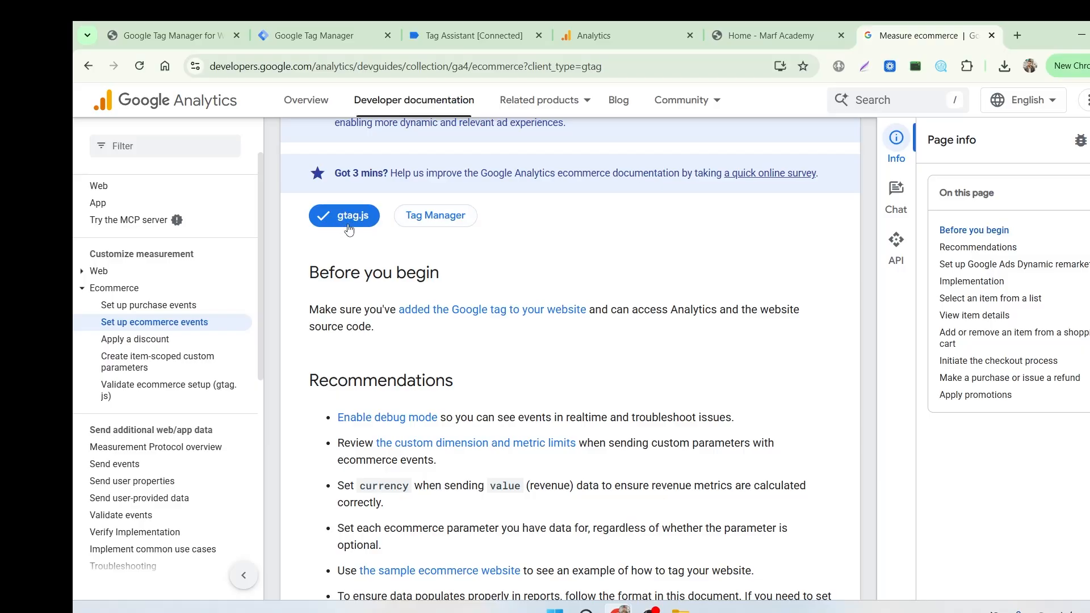
{"action": "left_click", "coordinate": [431, 218]}
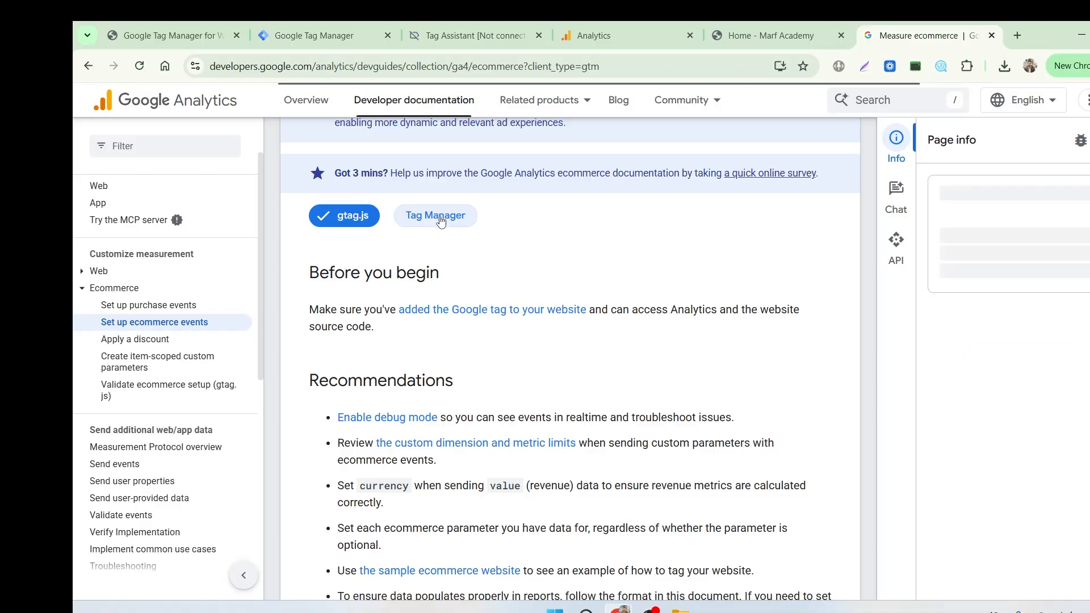
{"action": "scroll", "coordinate": [541, 364], "scroll_direction": "down", "scroll_amount": 20}
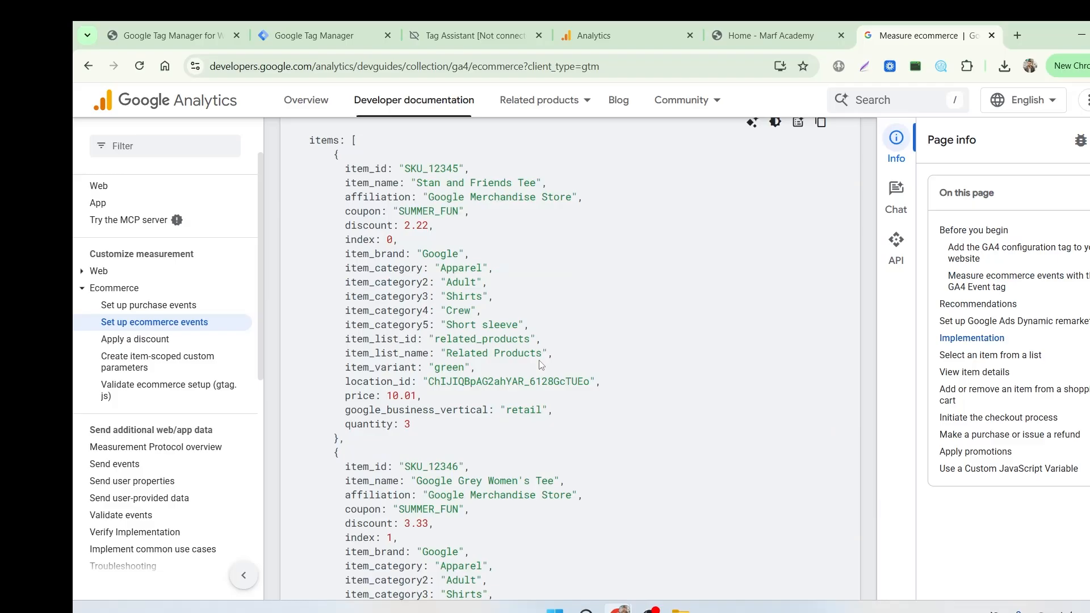
Examine the dataLayer.push code for the view_item event in the guide's View item details section
{"action": "scroll", "coordinate": [540, 365], "scroll_direction": "down", "scroll_amount": 15}
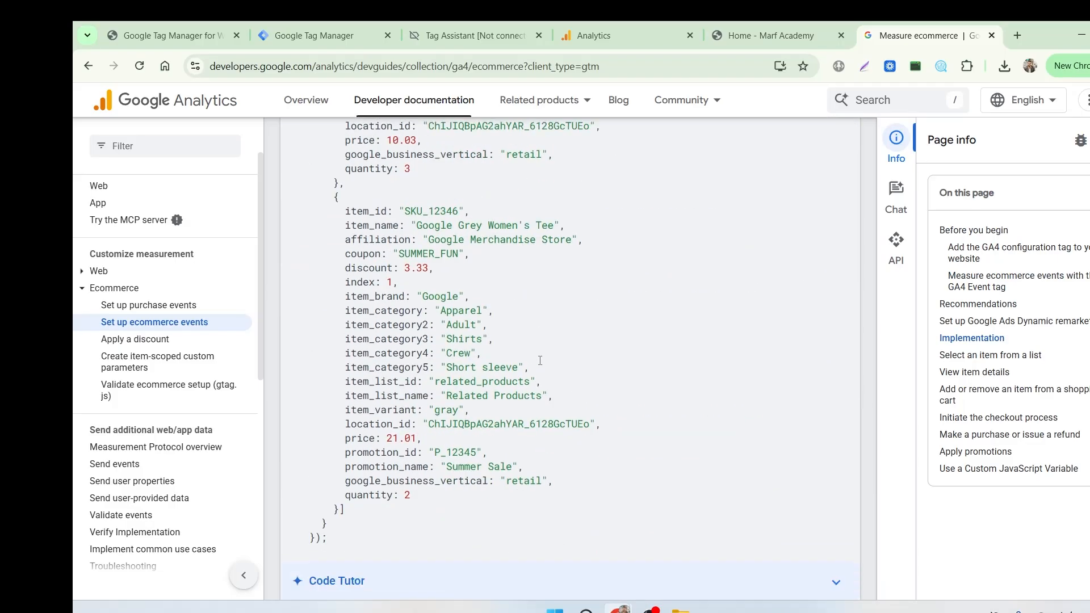
{"action": "scroll", "coordinate": [540, 361], "scroll_direction": "down", "scroll_amount": 20}
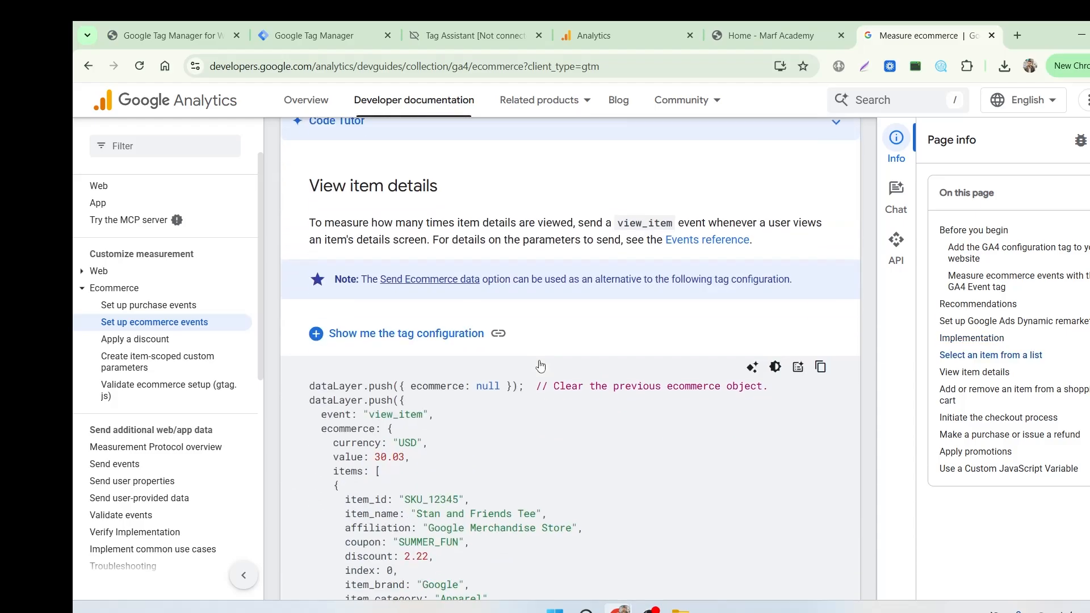
{"action": "scroll", "coordinate": [540, 365], "scroll_direction": "down", "scroll_amount": 4}
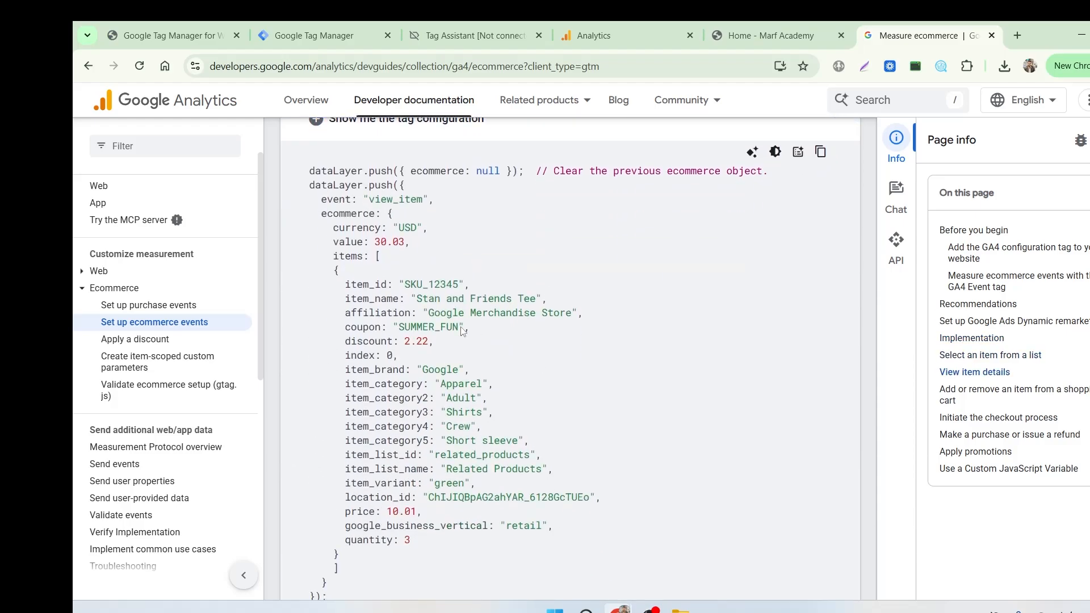
{"action": "left_click_drag", "start_coordinate": [314, 169], "coordinate": [488, 571]}
{"action": "left_click", "coordinate": [693, 374]}
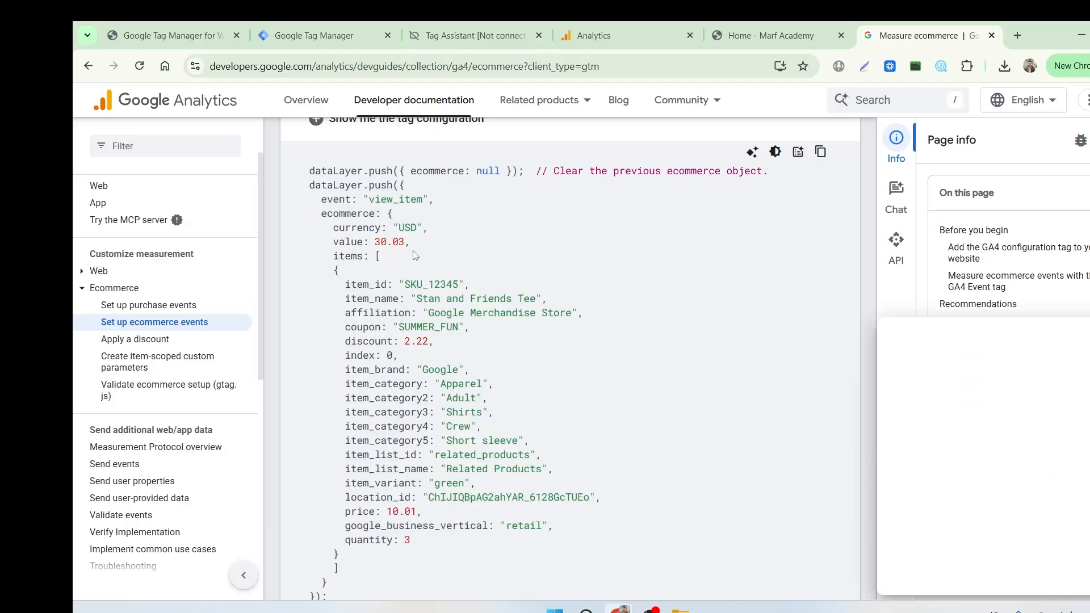
Examine the sample add_to_cart data layer code and highlight its event name
{"action": "scroll", "coordinate": [417, 295], "scroll_direction": "down", "scroll_amount": 14}
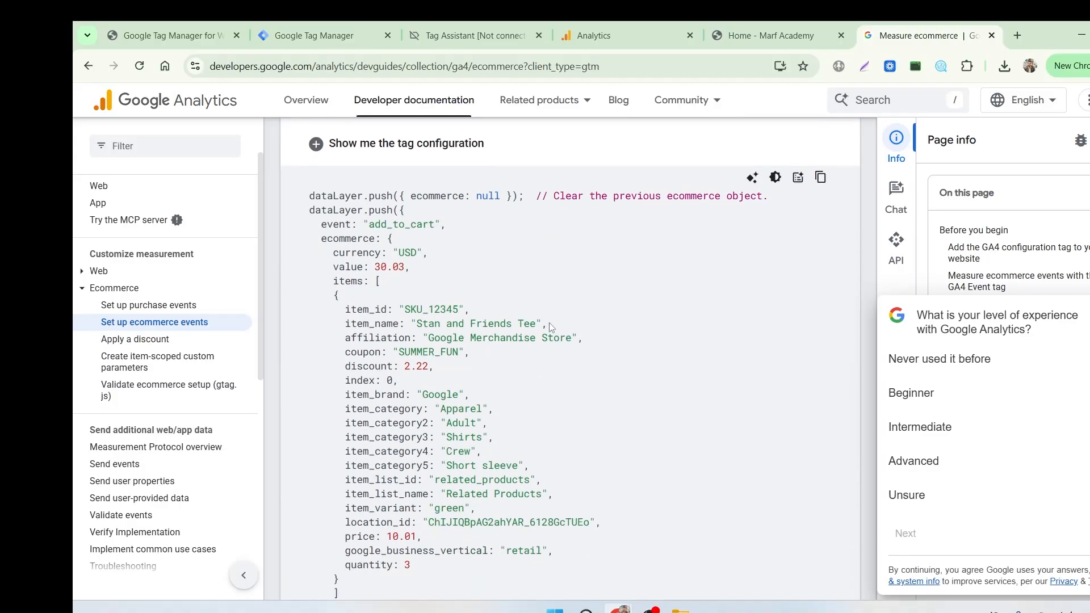
{"action": "scroll", "coordinate": [543, 322], "scroll_direction": "down", "scroll_amount": 3}
{"action": "scroll", "coordinate": [543, 323], "scroll_direction": "up", "scroll_amount": 3}
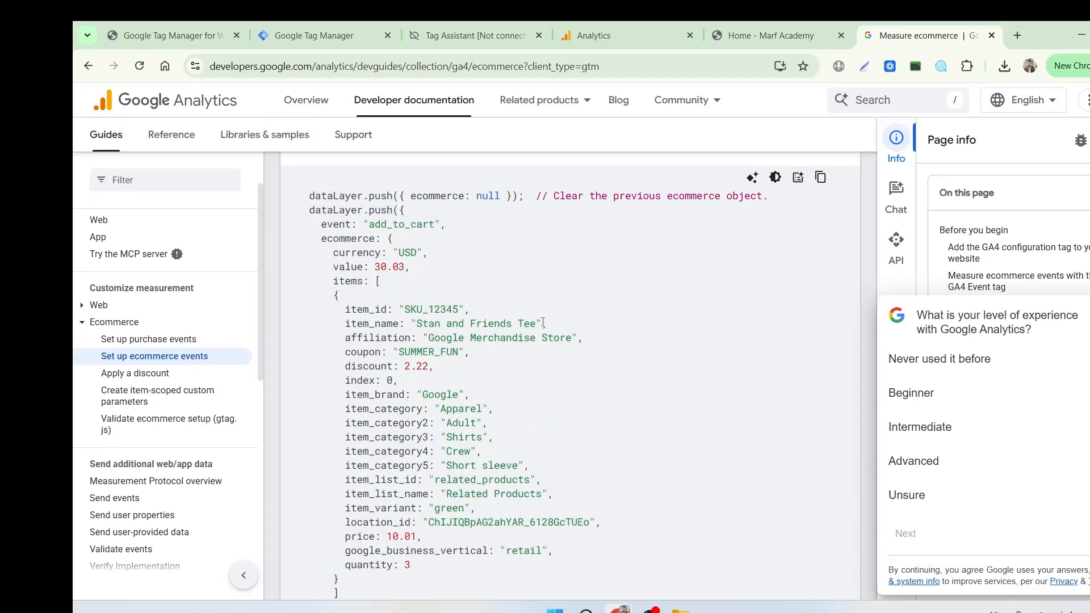
{"action": "left_click_drag", "start_coordinate": [369, 224], "coordinate": [434, 231]}
Review the add_to_wishlist and view_cart data layer examples, highlighting the view_cart event name
{"action": "scroll", "coordinate": [420, 305], "scroll_direction": "down", "scroll_amount": 9}
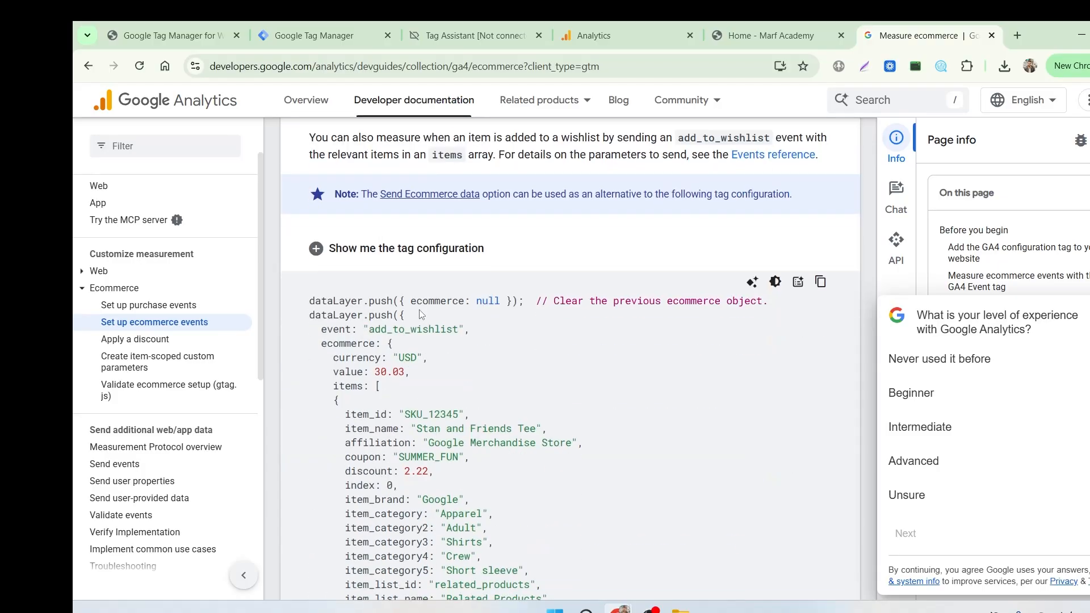
{"action": "scroll", "coordinate": [422, 315], "scroll_direction": "down", "scroll_amount": 1}
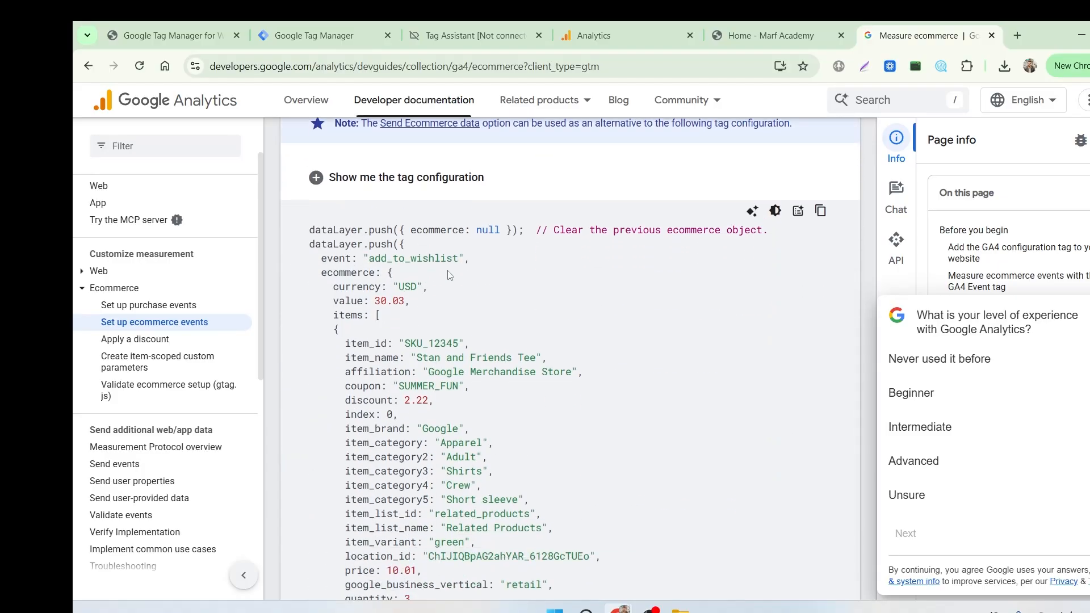
{"action": "scroll", "coordinate": [450, 276], "scroll_direction": "down", "scroll_amount": 1}
{"action": "scroll", "coordinate": [451, 277], "scroll_direction": "down", "scroll_amount": 10}
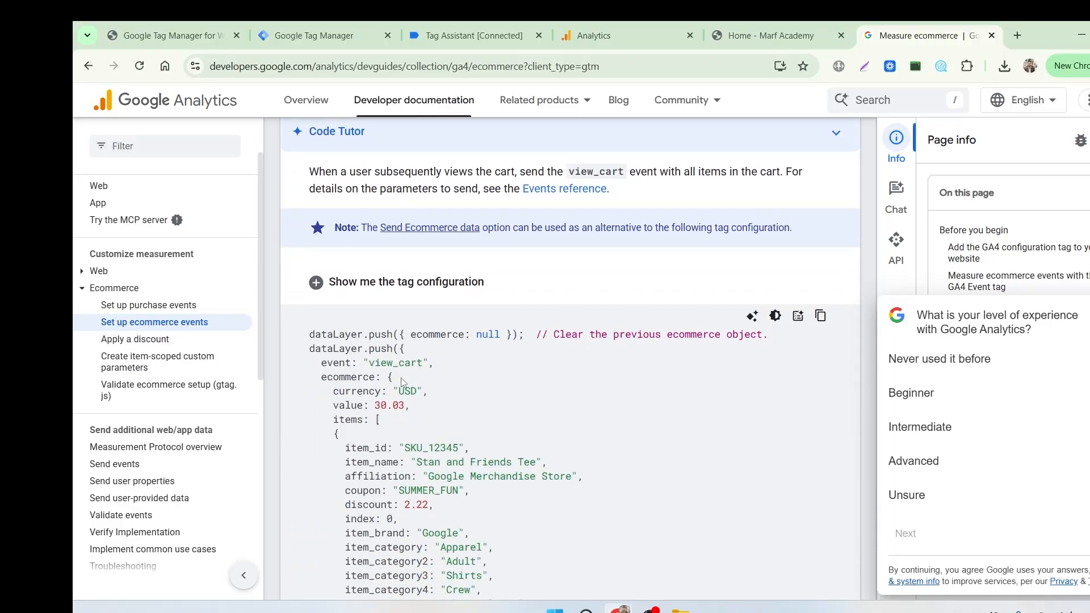
{"action": "left_click_drag", "start_coordinate": [368, 363], "coordinate": [424, 364]}
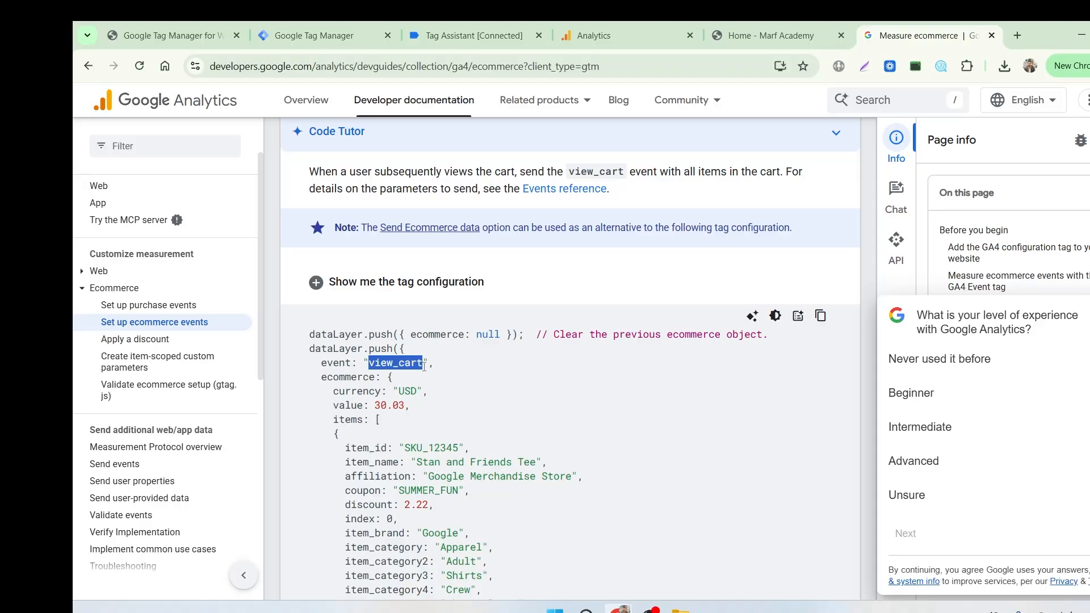
Review the checkout data layer examples for begin_checkout, add_shipping_info and add_payment_info
{"action": "scroll", "coordinate": [420, 374], "scroll_direction": "down", "scroll_amount": 18}
{"action": "scroll", "coordinate": [413, 411], "scroll_direction": "down", "scroll_amount": 5}
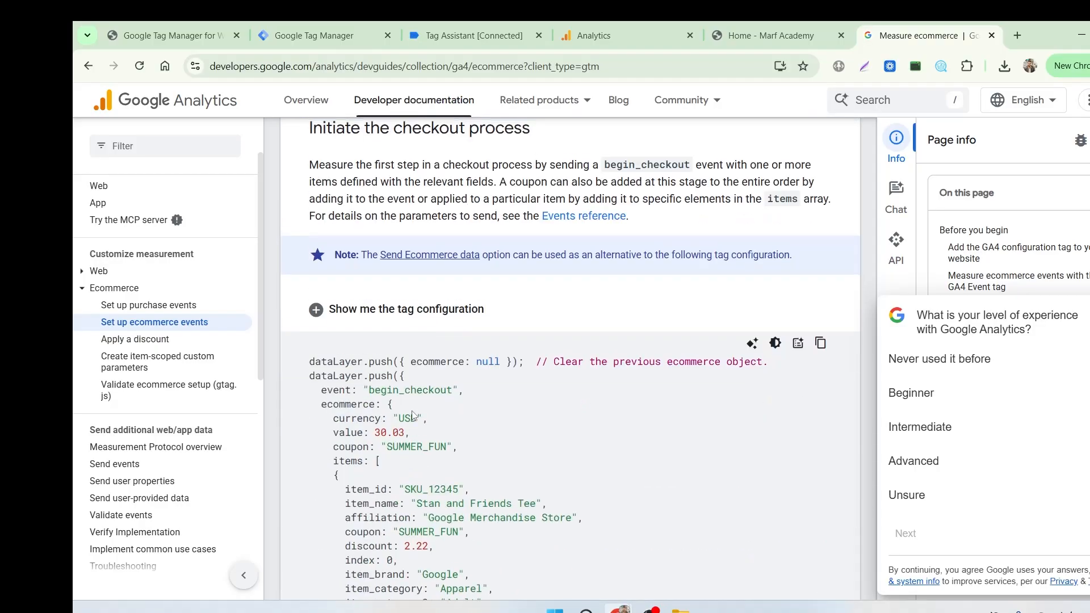
{"action": "left_click_drag", "start_coordinate": [370, 245], "coordinate": [449, 244]}
{"action": "scroll", "coordinate": [460, 339], "scroll_direction": "down", "scroll_amount": 4}
{"action": "scroll", "coordinate": [460, 339], "scroll_direction": "down", "scroll_amount": 15}
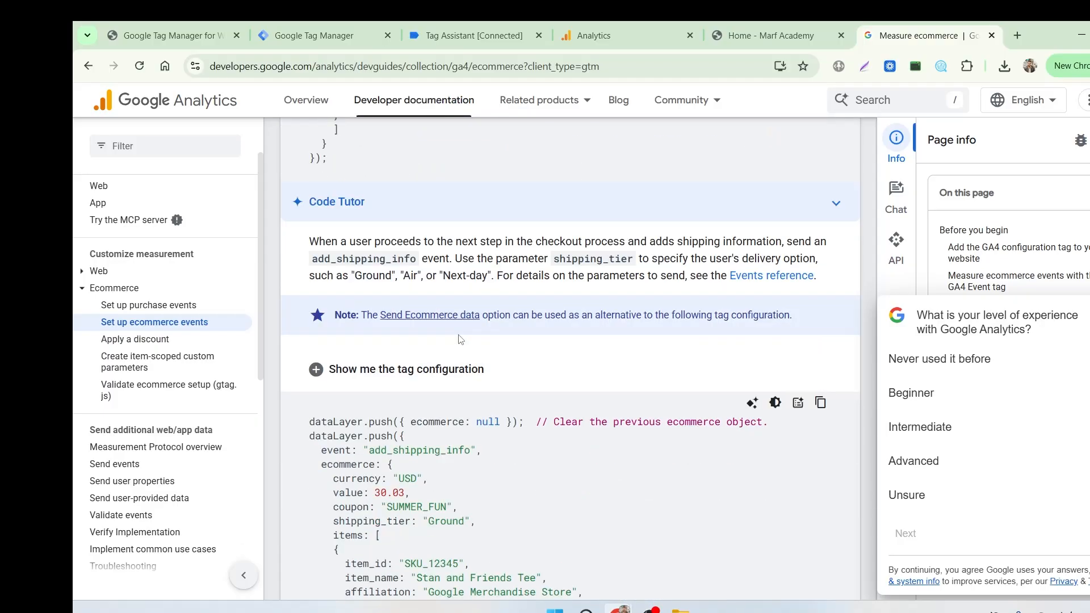
{"action": "scroll", "coordinate": [460, 339], "scroll_direction": "down", "scroll_amount": 4}
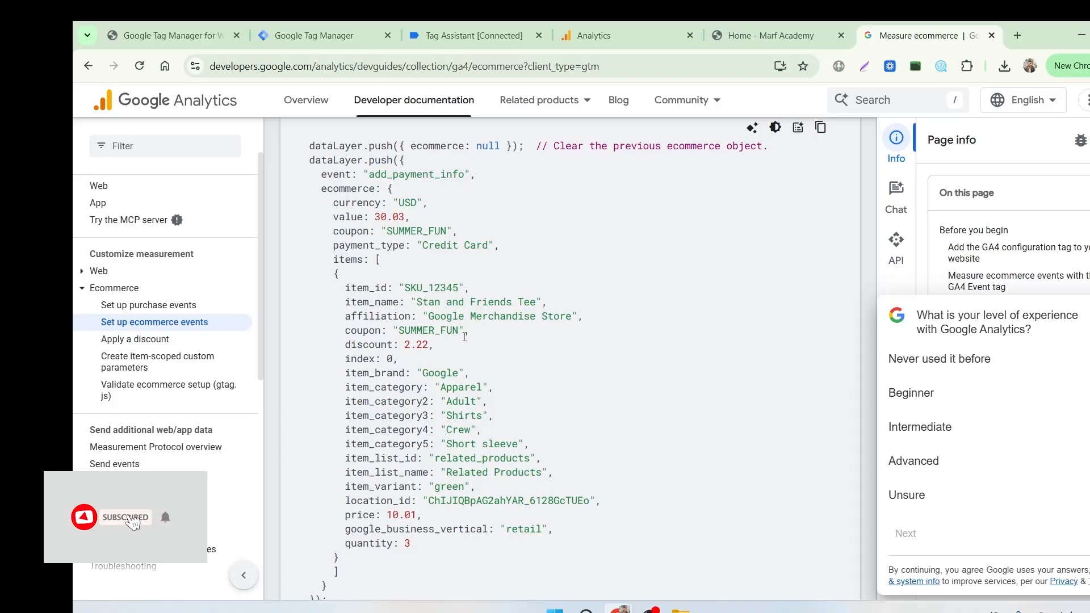
Look through the purchase event code and the view_promotion and select_promotion examples in the guide
{"action": "scroll", "coordinate": [465, 337], "scroll_direction": "down", "scroll_amount": 11}
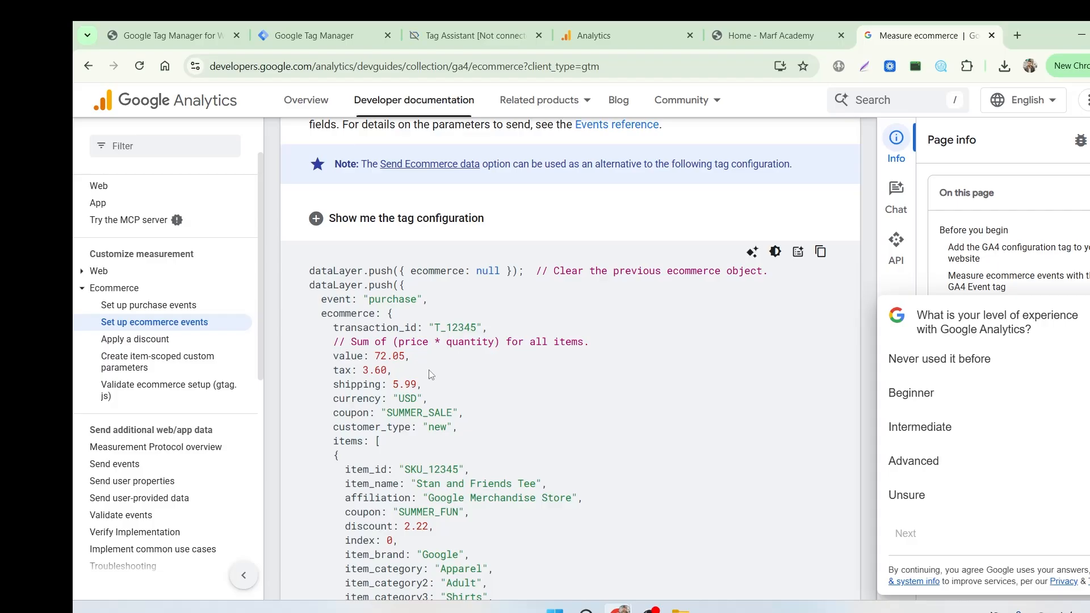
{"action": "scroll", "coordinate": [471, 386], "scroll_direction": "down", "scroll_amount": 15}
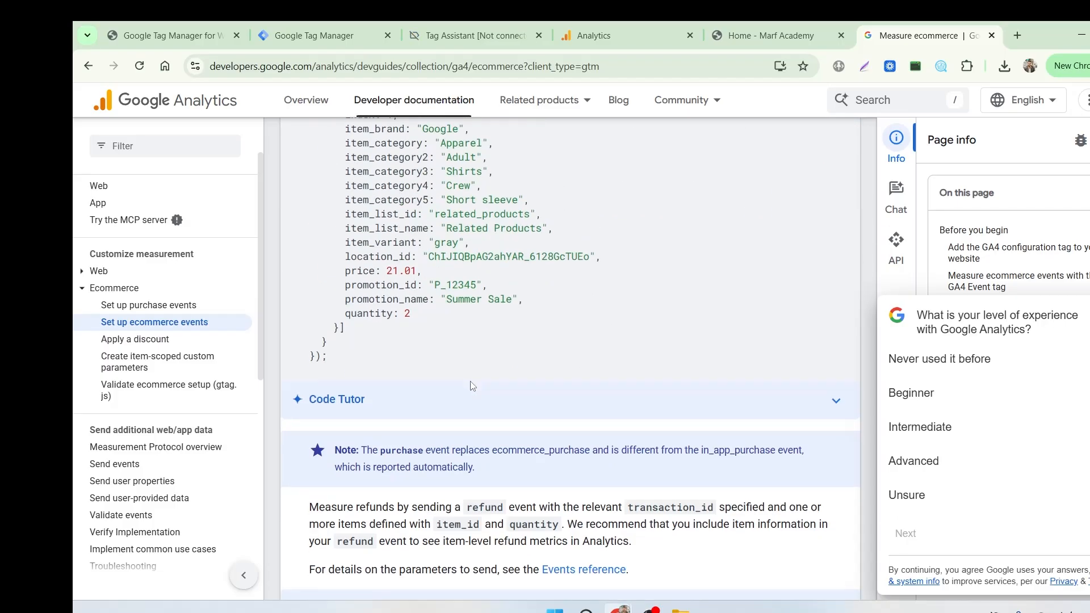
{"action": "scroll", "coordinate": [471, 386], "scroll_direction": "down", "scroll_amount": 20}
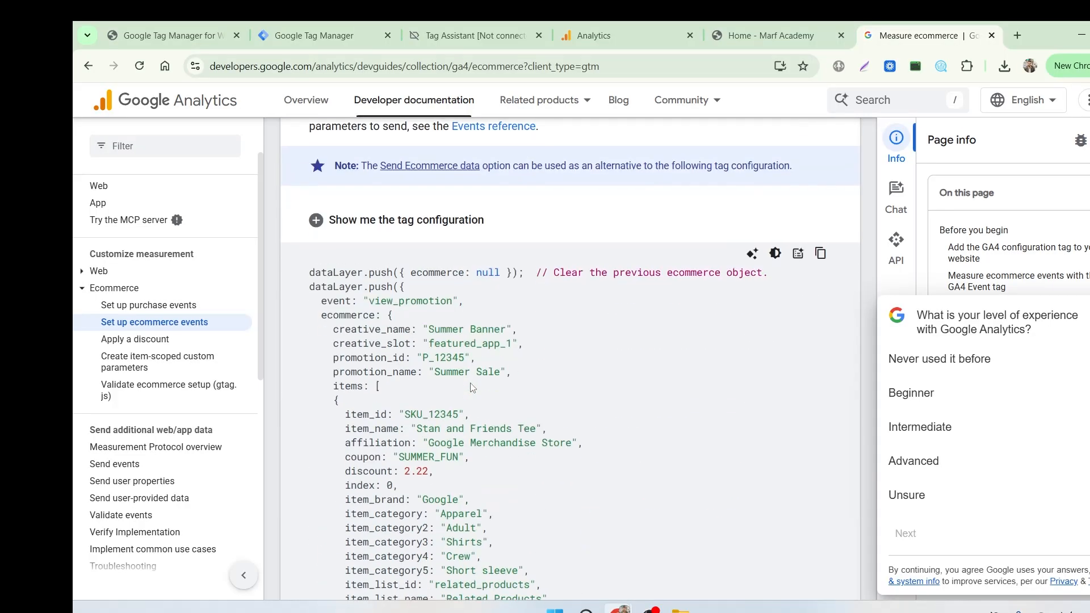
{"action": "scroll", "coordinate": [472, 388], "scroll_direction": "down", "scroll_amount": 5}
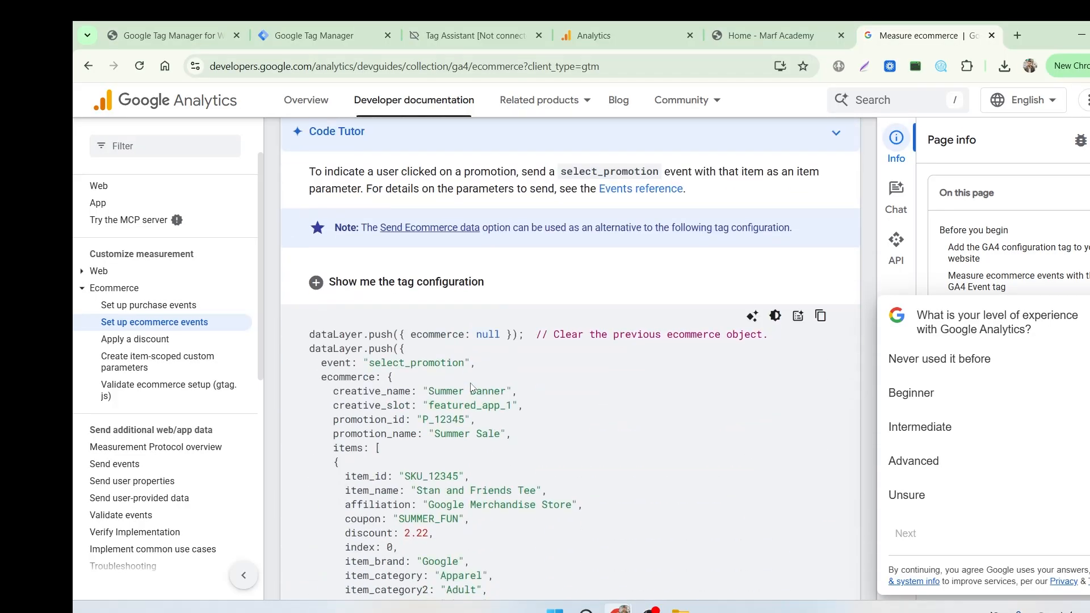